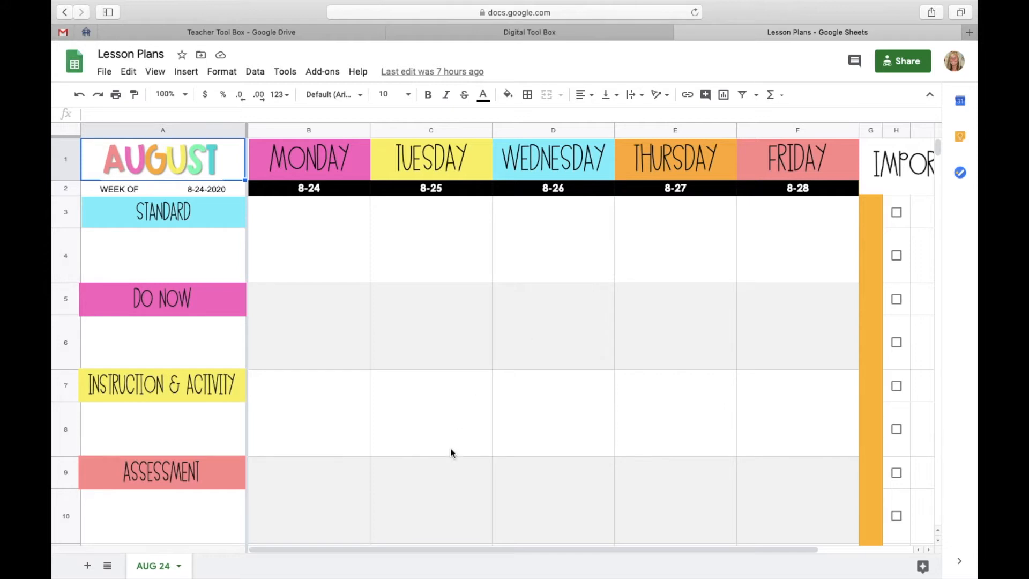
# Look over the weekday columns and the Important Stuff checklist in the Lesson Plans sheet, and close it.
pyautogui.hscroll(2, 447, 464)
pyautogui.hscroll(-2, 447, 464)
pyautogui.hscroll(2, 447, 464)
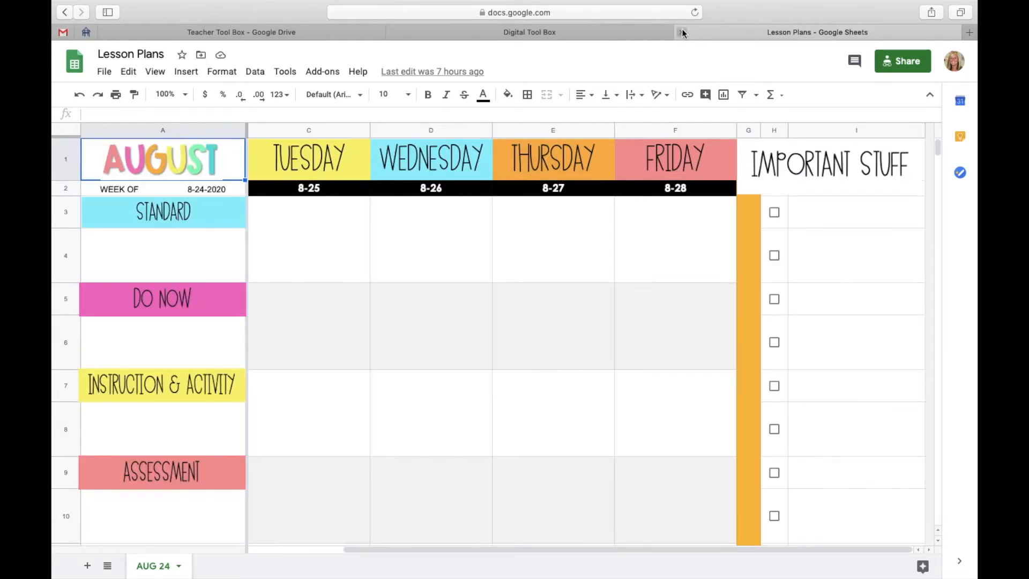
pyautogui.click(682, 32)
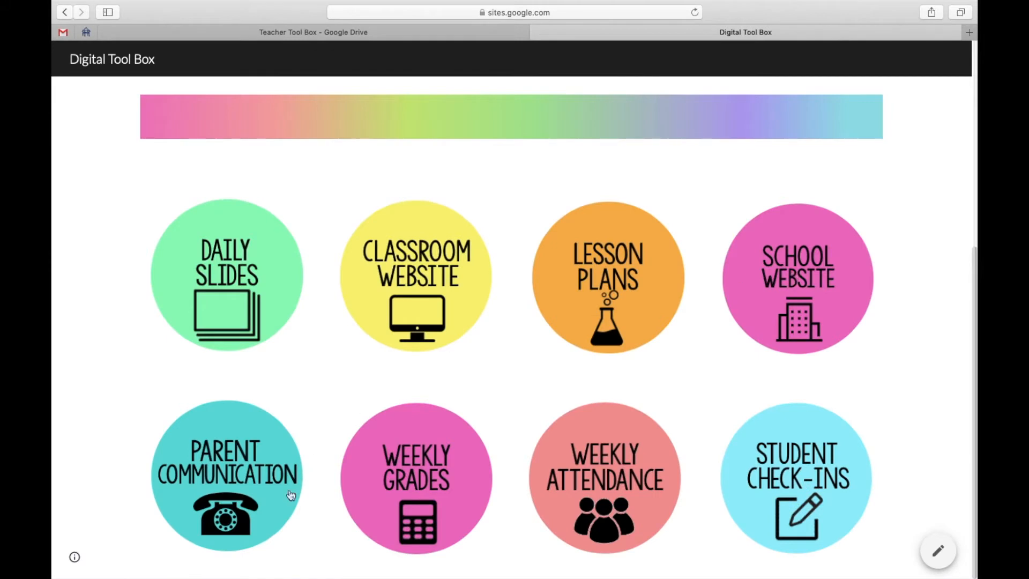
# Read through the Parent Communication Log form linked from the Digital Tool Box site, and close it.
pyautogui.click(224, 475)
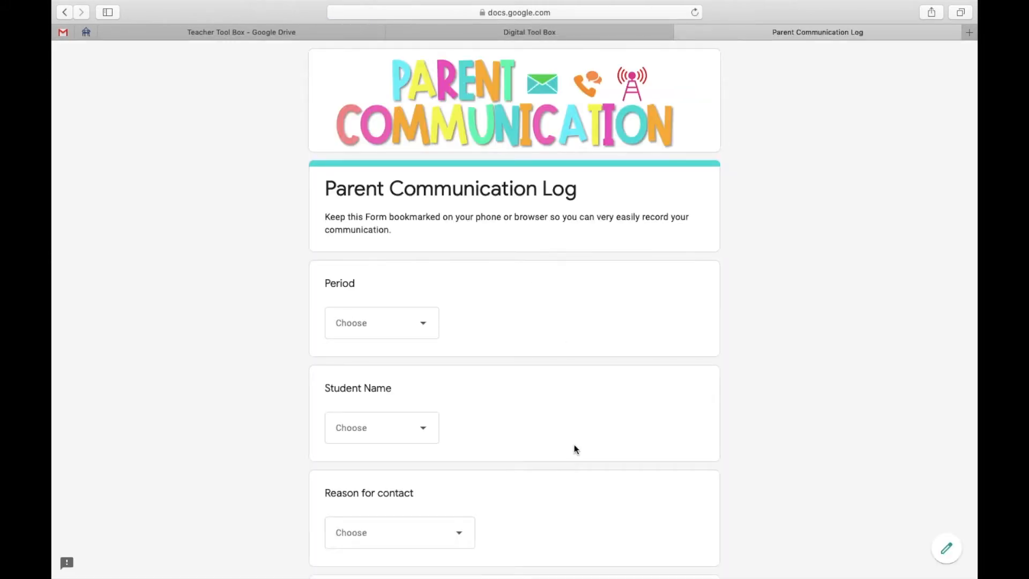
pyautogui.scroll(-5, 573, 445)
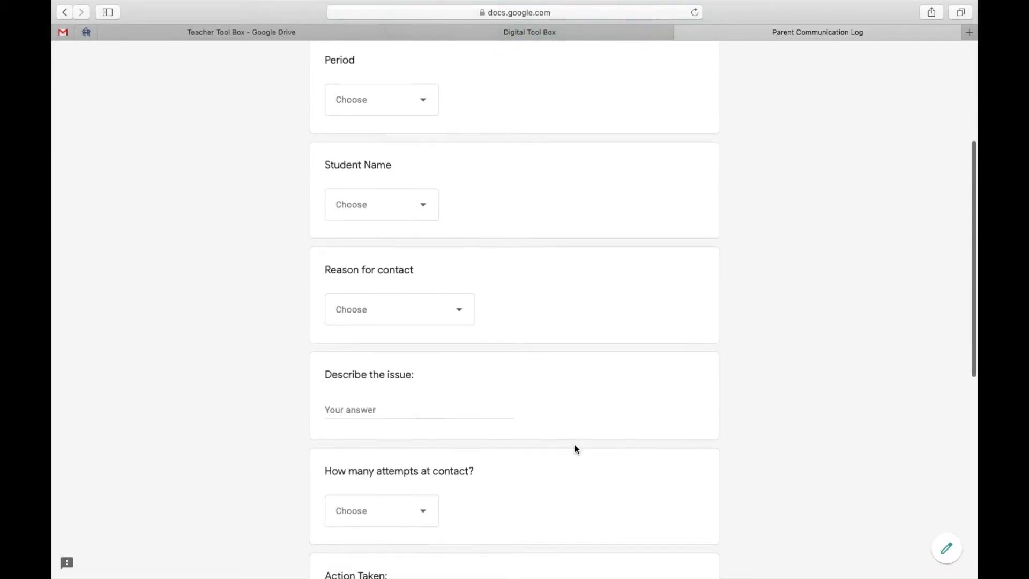
pyautogui.scroll(-6, 575, 445)
pyautogui.scroll(12, 575, 445)
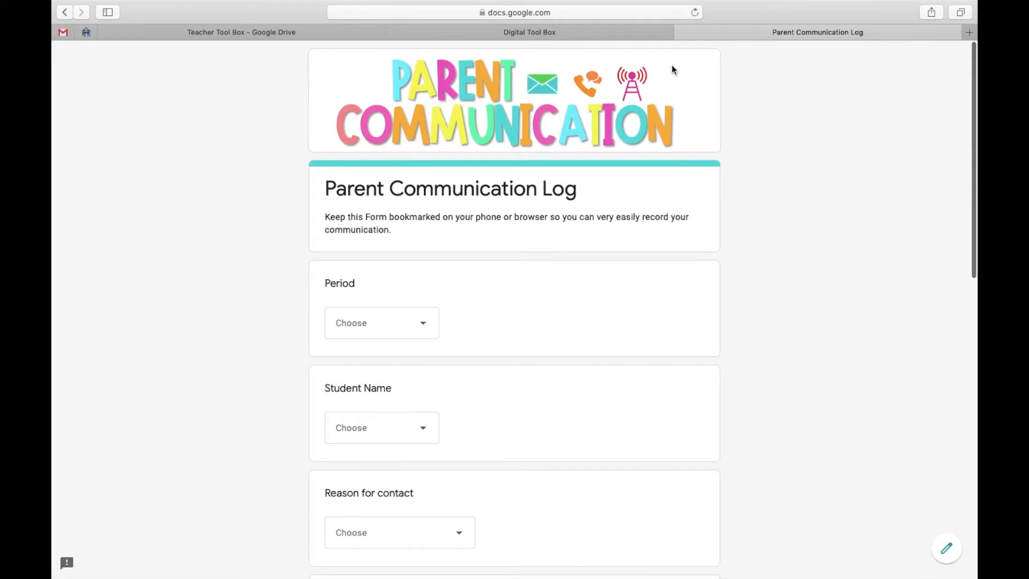
pyautogui.click(682, 32)
# Mark Quizizz in row 10, WODB in row 12, and Desmos in rows 9 and 16 of the Weekly Grades sheet, and close it.
pyautogui.click(421, 488)
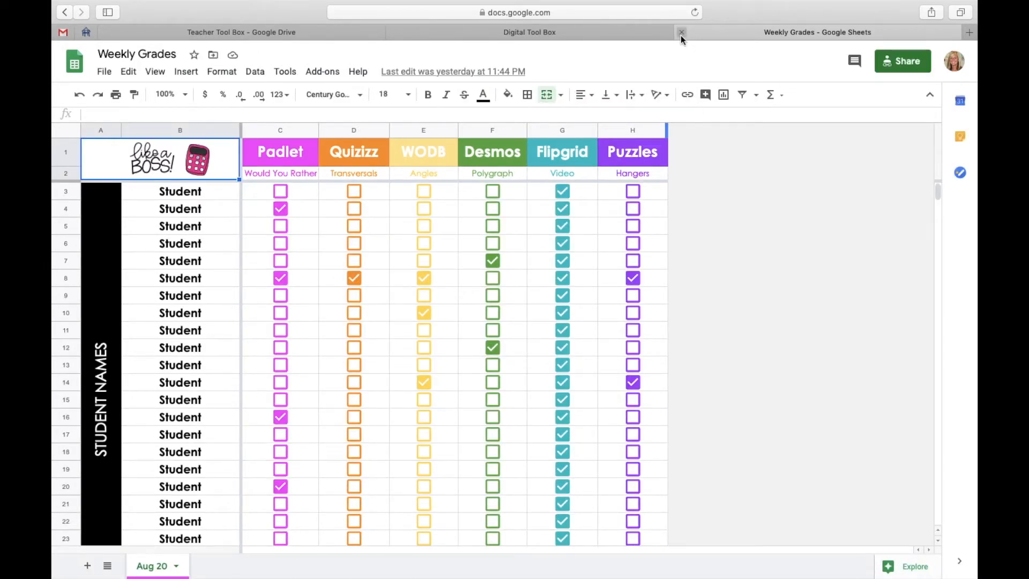
pyautogui.click(354, 313)
pyautogui.click(426, 347)
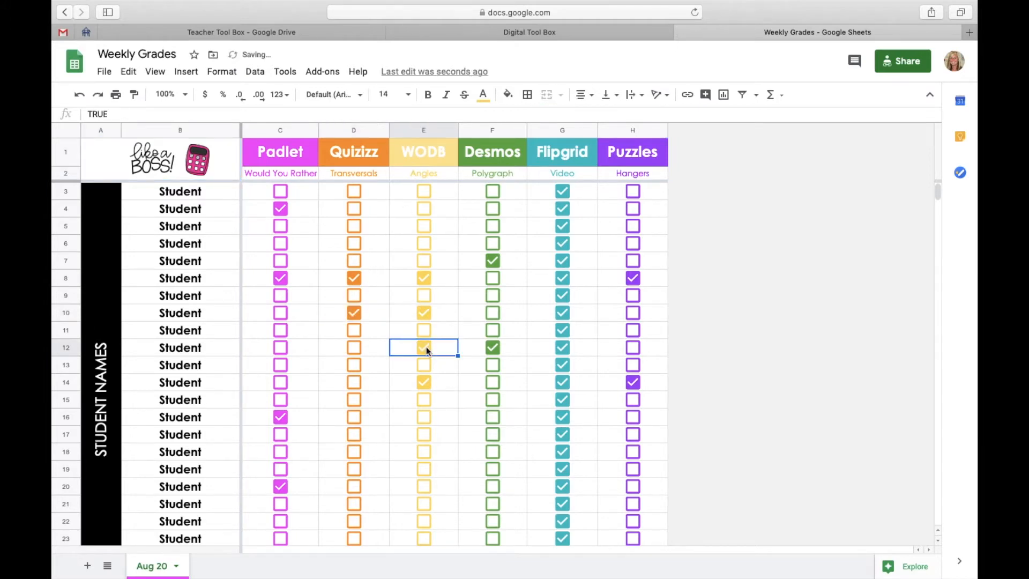
pyautogui.click(491, 295)
pyautogui.click(493, 417)
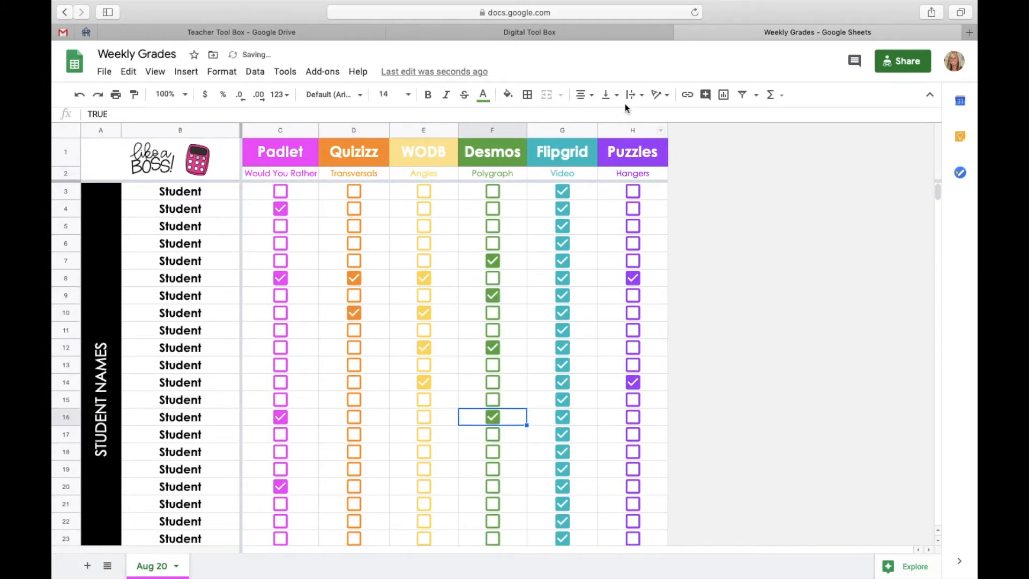
pyautogui.click(681, 32)
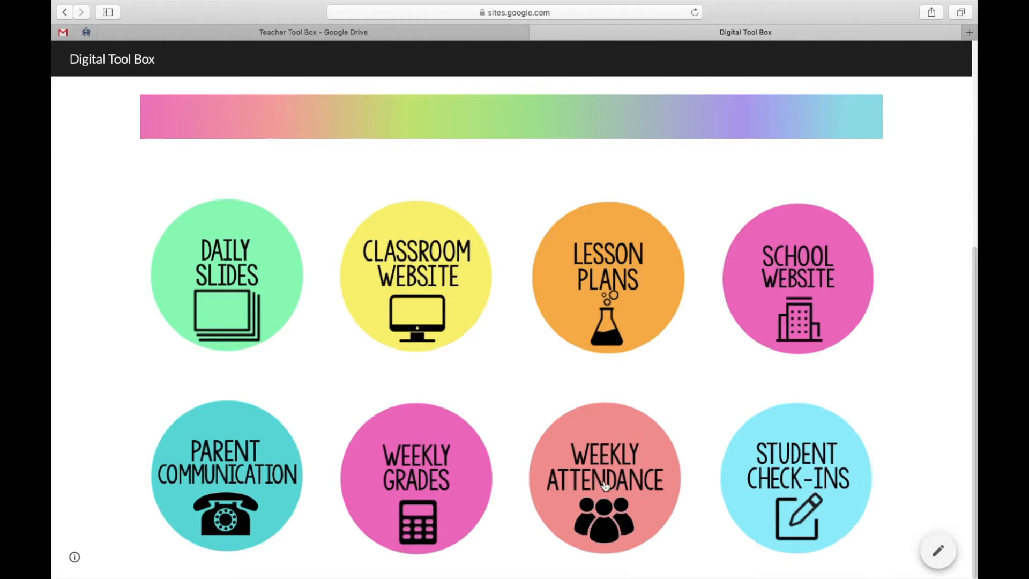
# Look over the Weekly Attendance sheet and the Student Check-In form linked from the Digital Tool Box site.
pyautogui.click(603, 481)
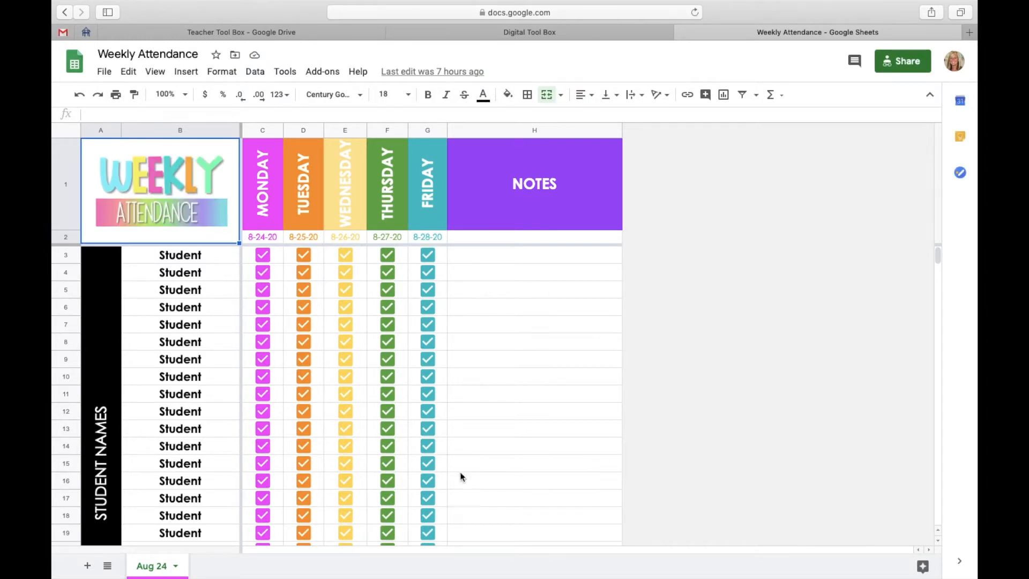
pyautogui.click(681, 32)
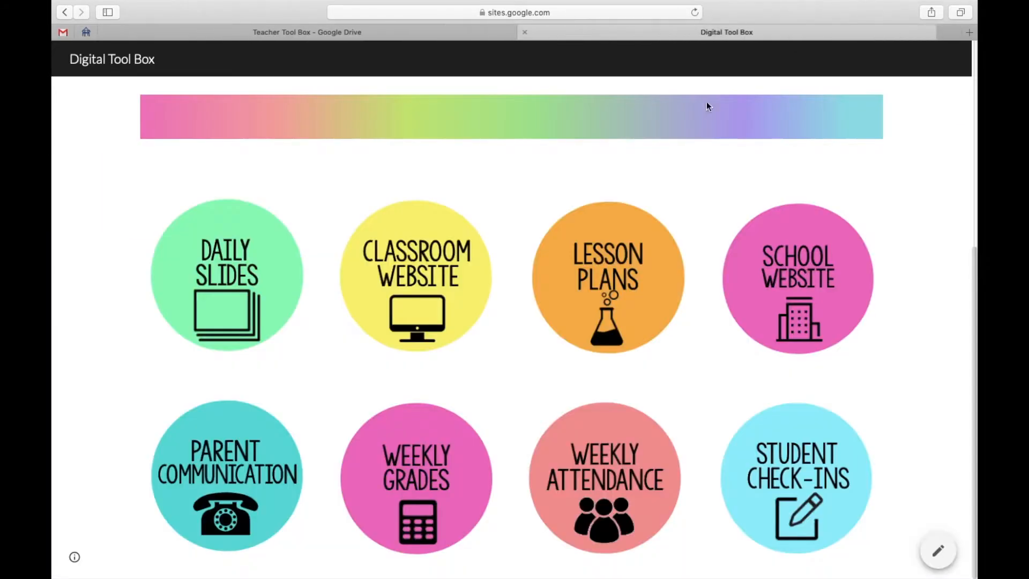
pyautogui.click(798, 478)
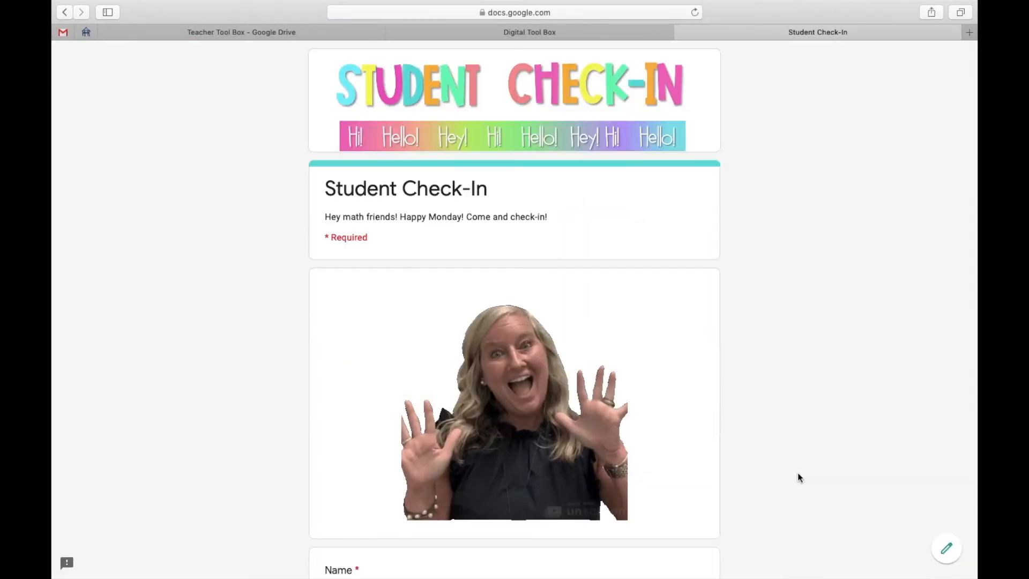
pyautogui.scroll(-5, 644, 411)
pyautogui.scroll(-10, 643, 411)
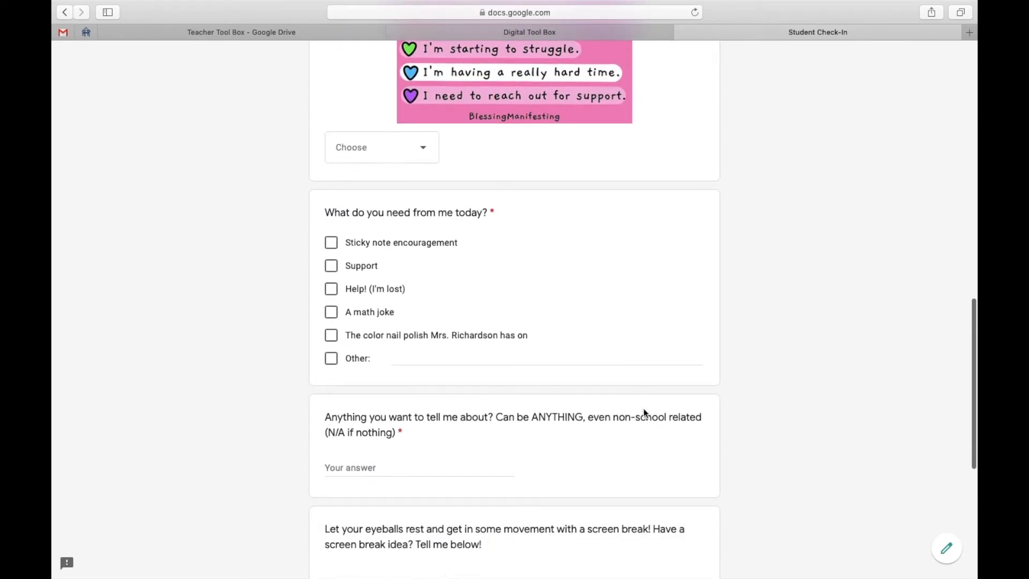
pyautogui.scroll(-3, 645, 413)
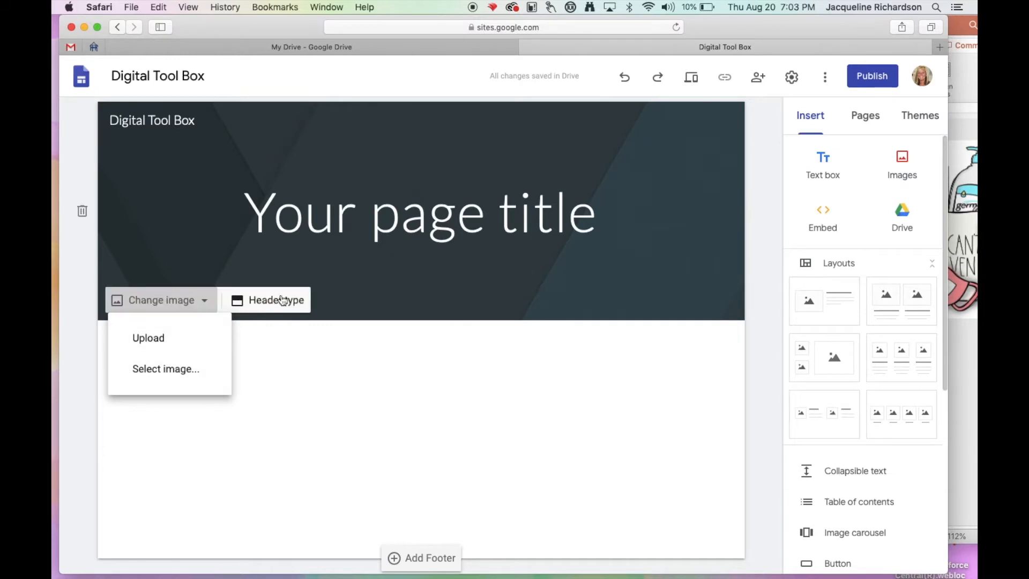
# Try the Cover and Large banner header types on the site's page, and set the header back to Banner.
pyautogui.click(283, 301)
pyautogui.click(283, 300)
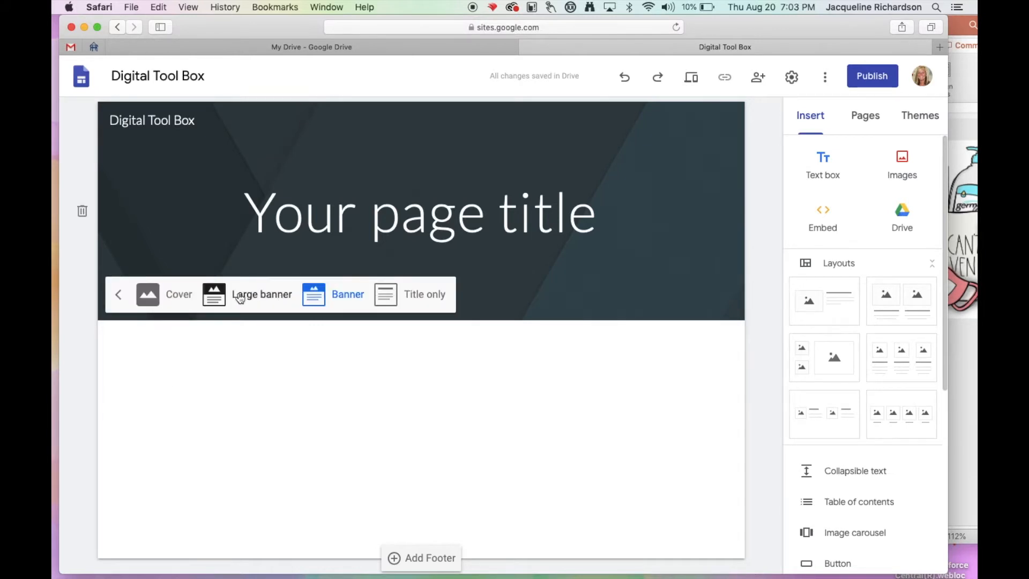
pyautogui.click(280, 296)
pyautogui.click(331, 413)
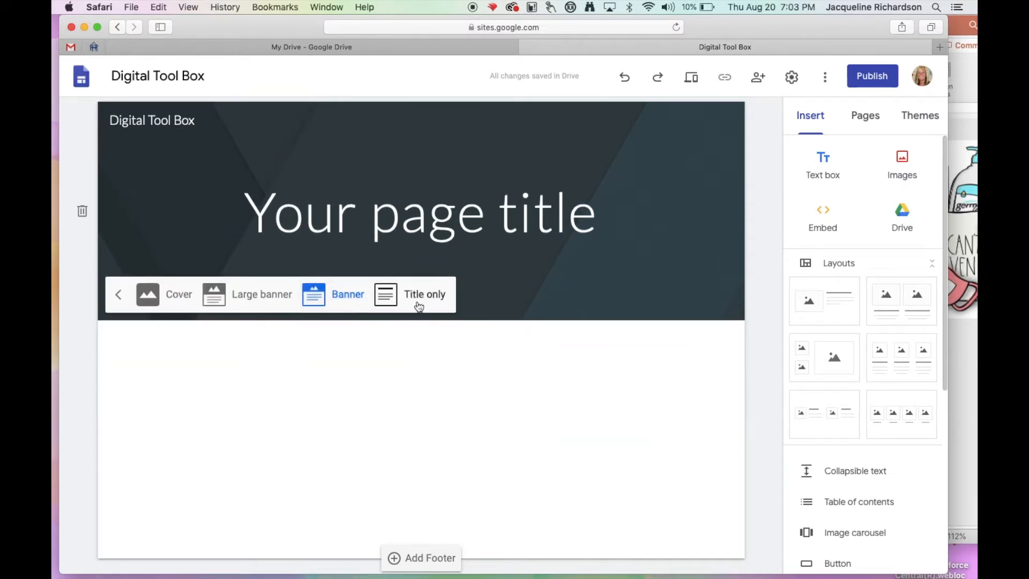
pyautogui.click(416, 303)
pyautogui.click(178, 193)
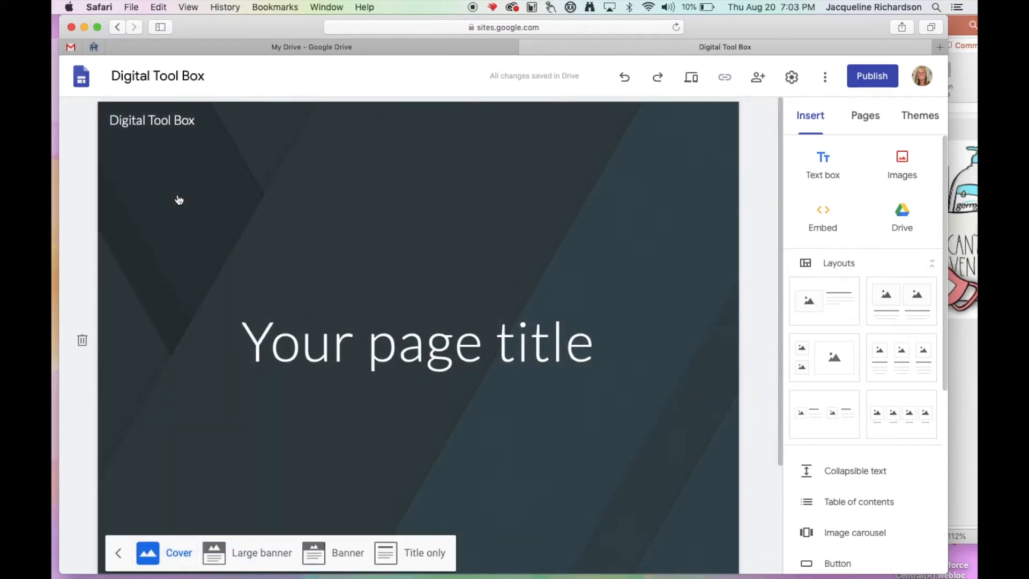
pyautogui.click(259, 553)
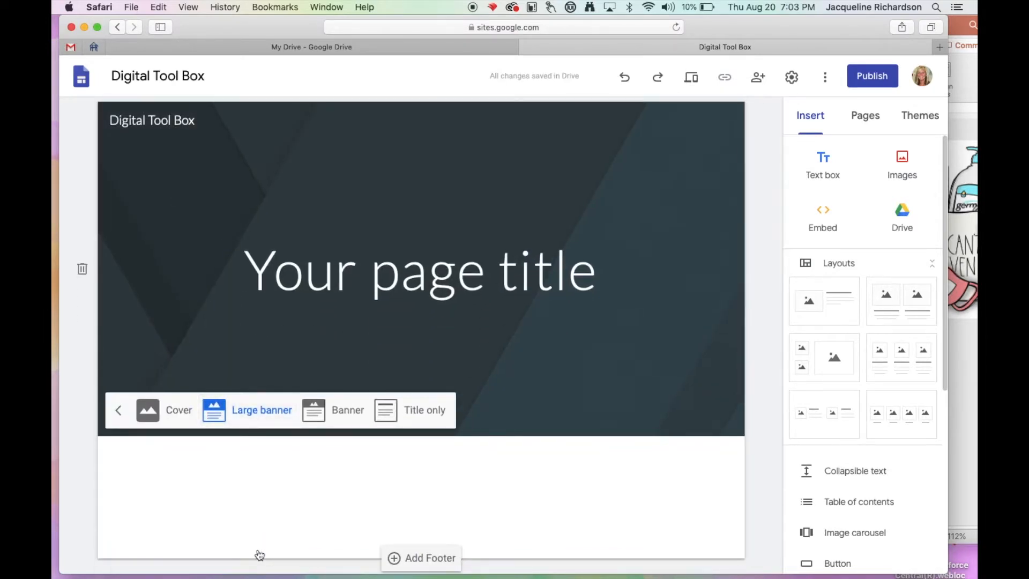
pyautogui.click(349, 416)
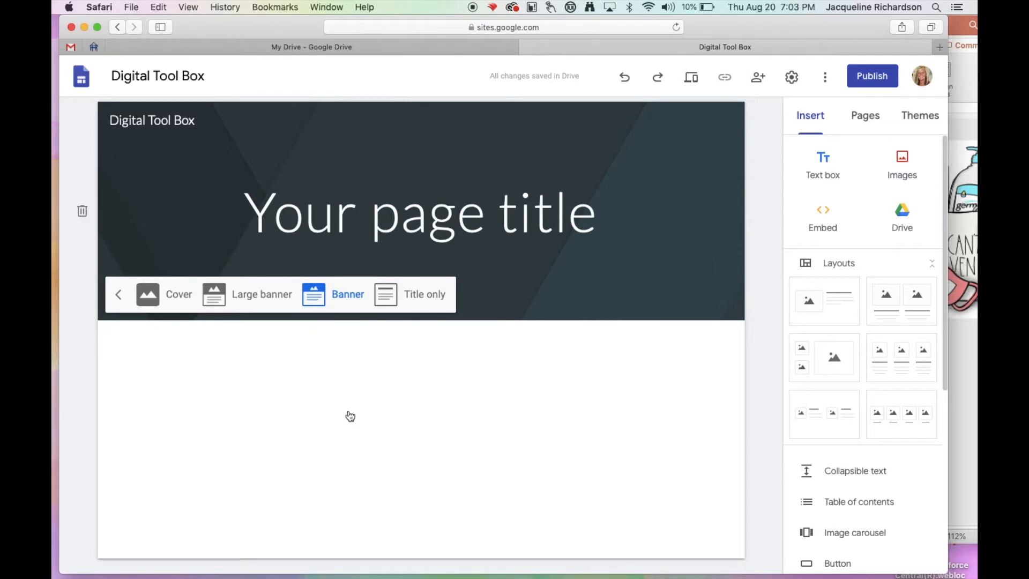
pyautogui.click(119, 294)
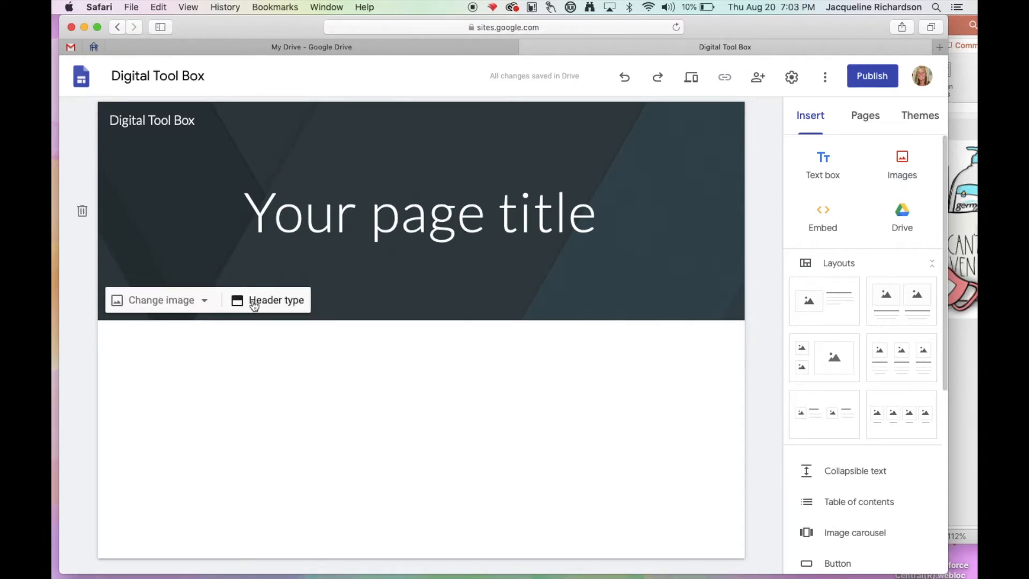
# Upload Screen Shot 2020-08-20 at 6.57.56 PM from the Desktop as the page's header image.
pyautogui.click(202, 300)
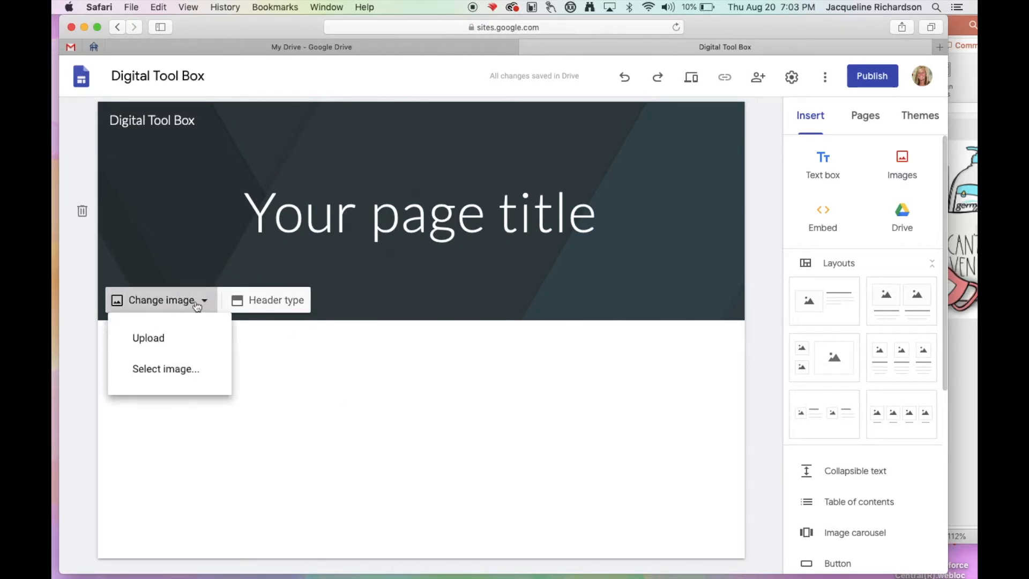
pyautogui.click(162, 341)
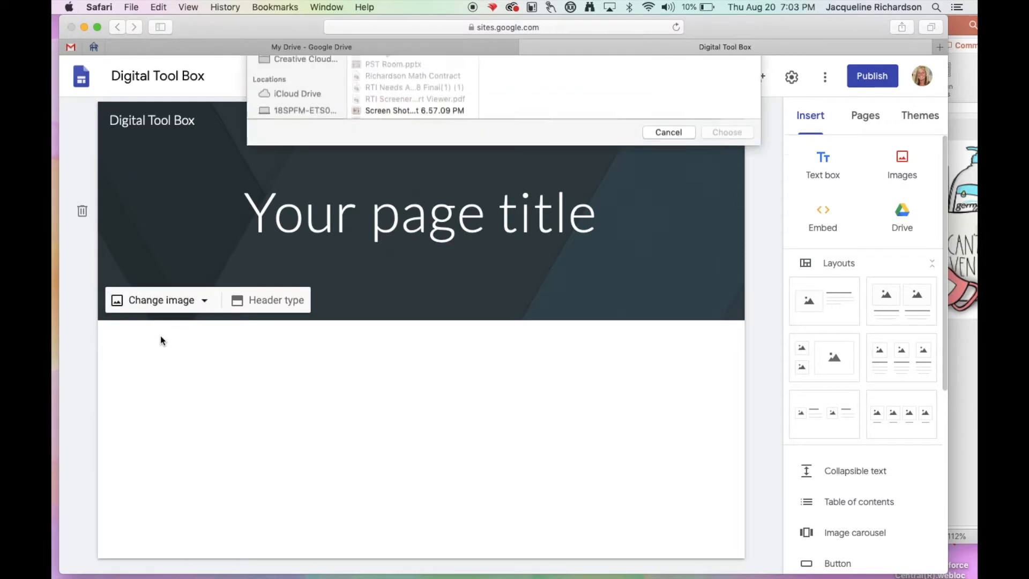
pyautogui.scroll(-5, 371, 244)
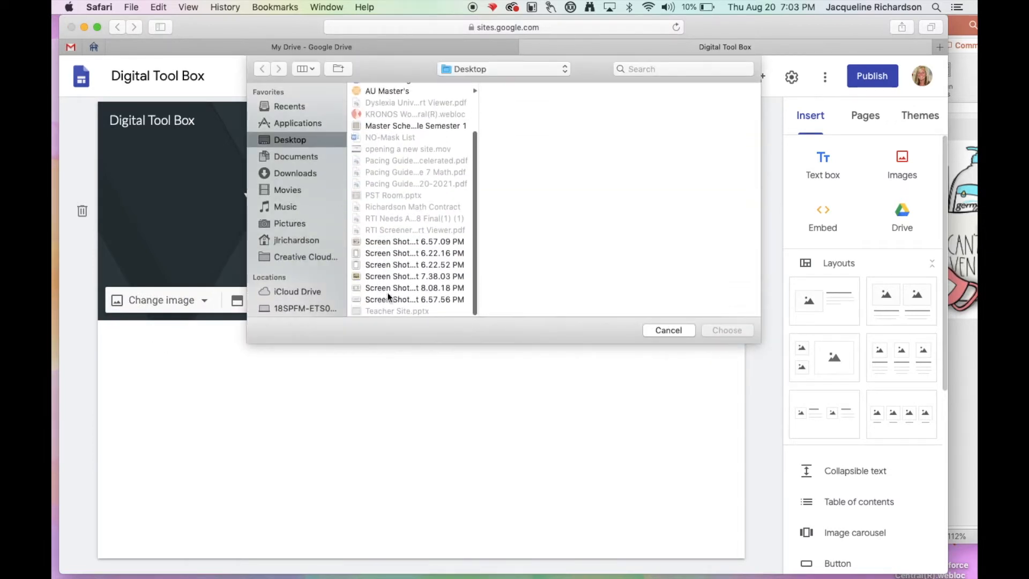
pyautogui.click(388, 299)
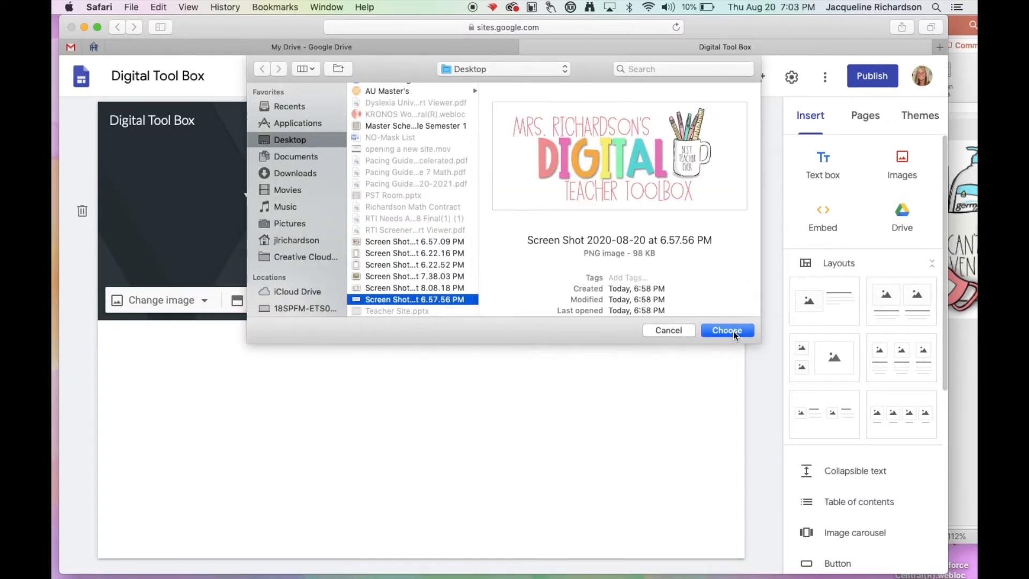
pyautogui.click(742, 330)
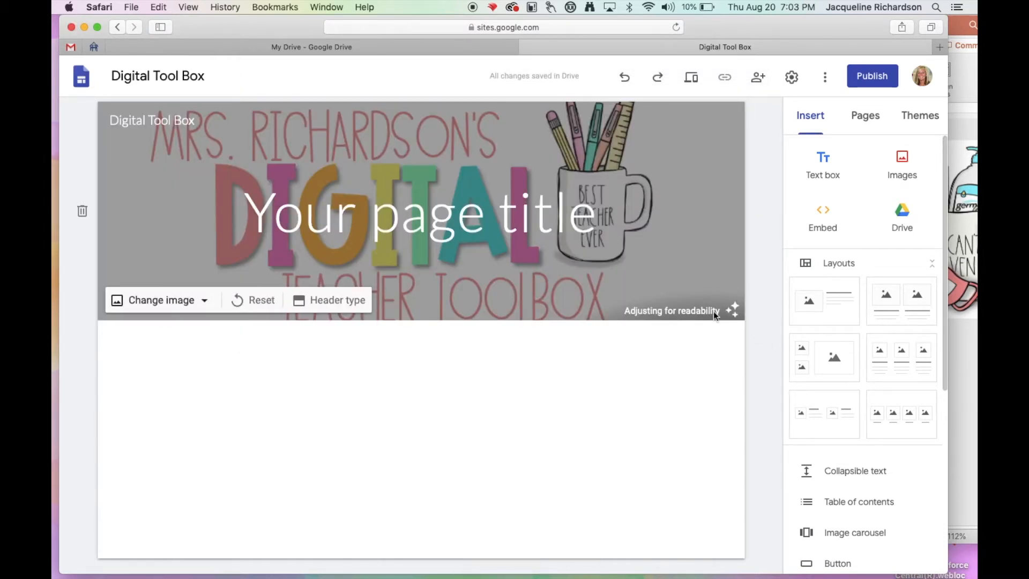
# Turn off the header's readability adjustment and delete the "Your page title" text box.
pyautogui.click(733, 318)
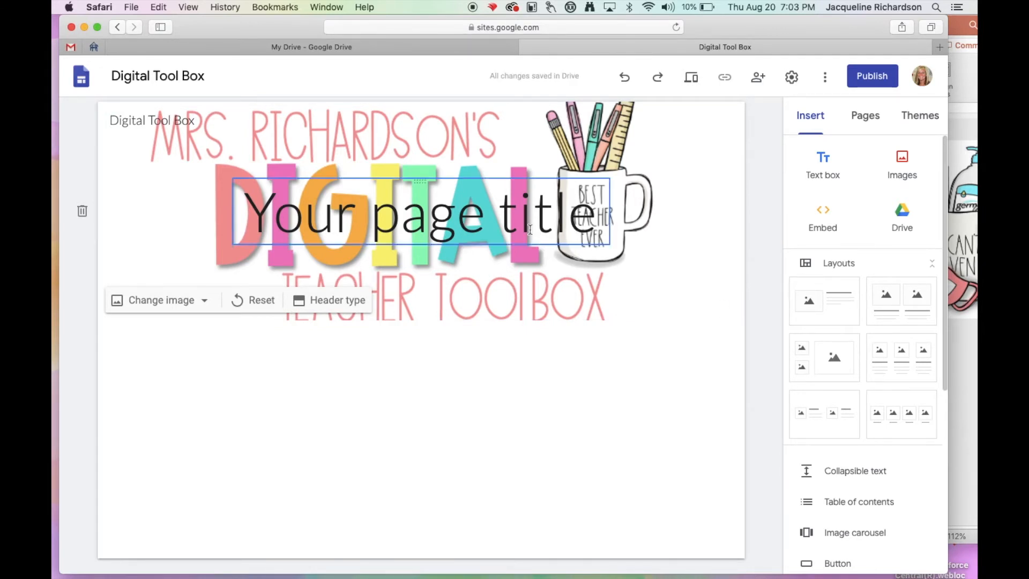
pyautogui.click(464, 223)
pyautogui.click(524, 157)
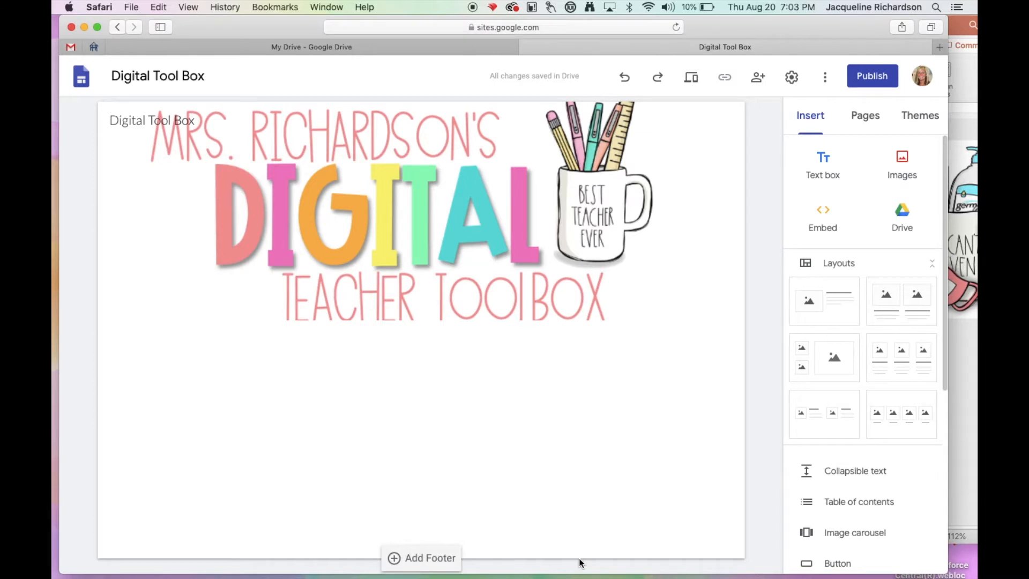
# Switch to PowerPoint and take a screenshot of the full-width area around the Digital Teacher Toolbox artwork on slide 2.
pyautogui.click(963, 470)
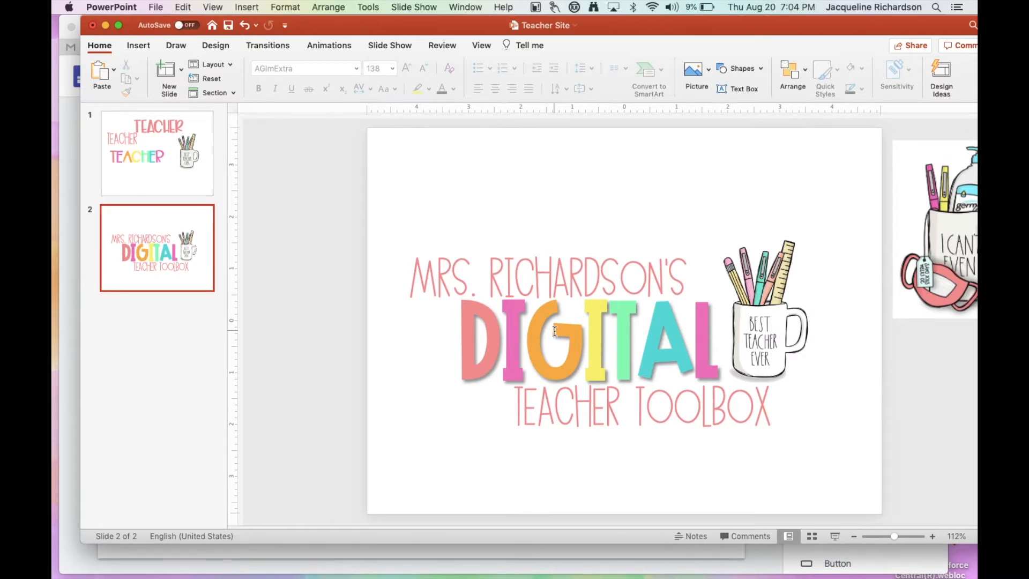
pyautogui.press('super+shift+4')
pyautogui.moveTo(368, 203); pyautogui.dragTo(881, 470)
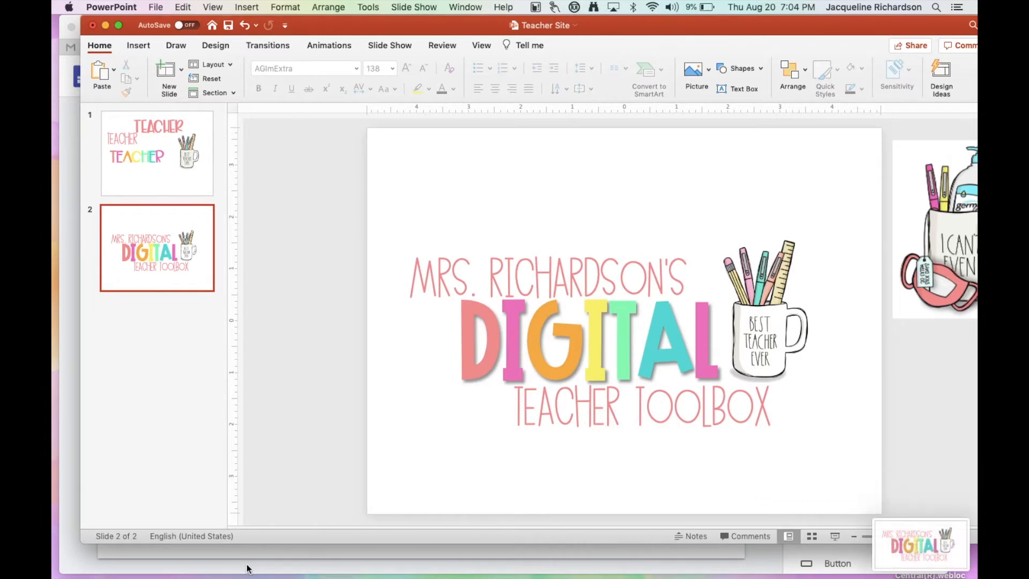
# Return to the site in Safari and replace the header image with Screen Shot 2020-08-20 at 7.04.13 PM.
pyautogui.click(246, 566)
pyautogui.moveTo(402, 314)
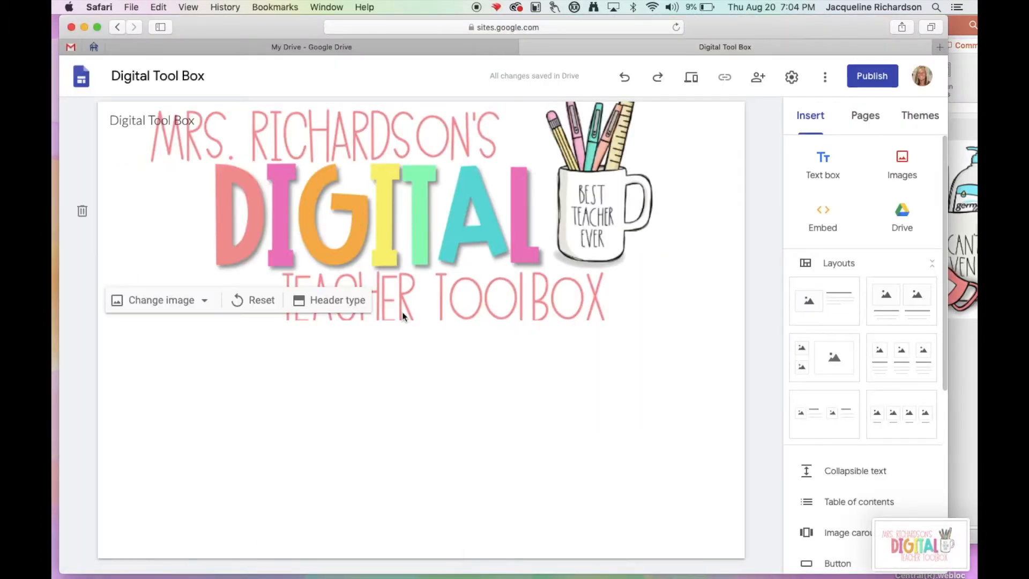
pyautogui.click(203, 301)
pyautogui.click(176, 341)
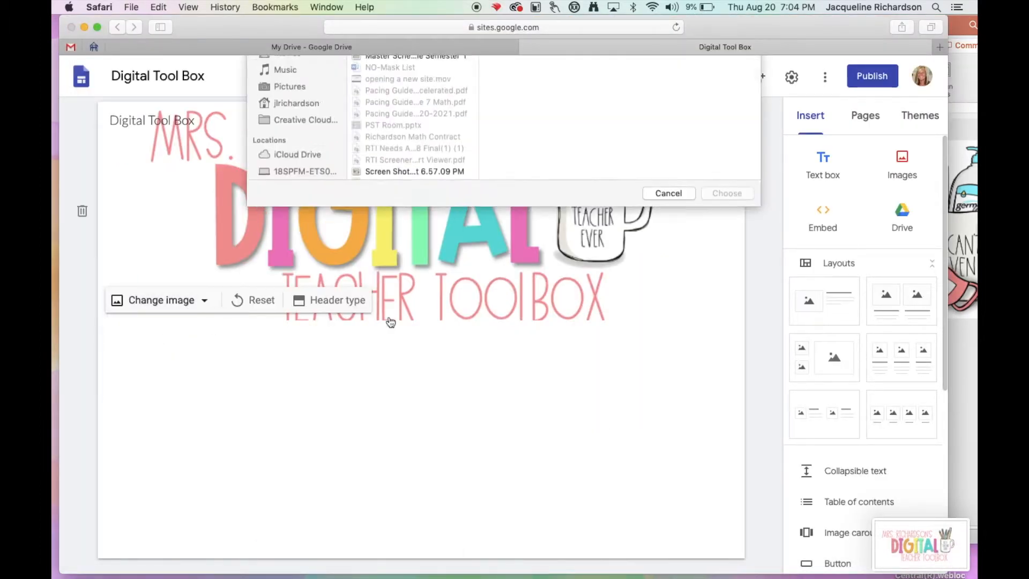
pyautogui.scroll(-5, 414, 262)
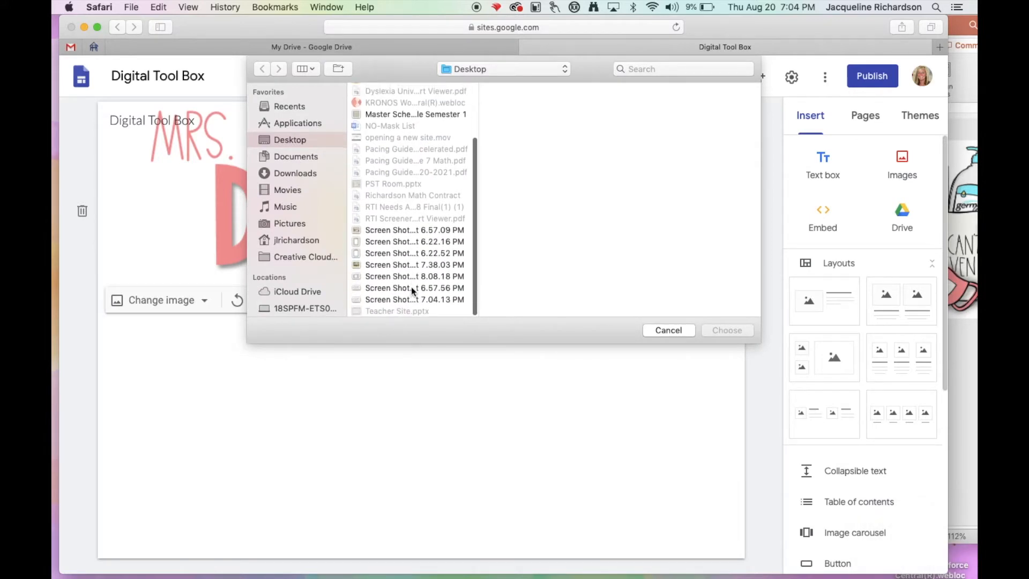
pyautogui.click(408, 301)
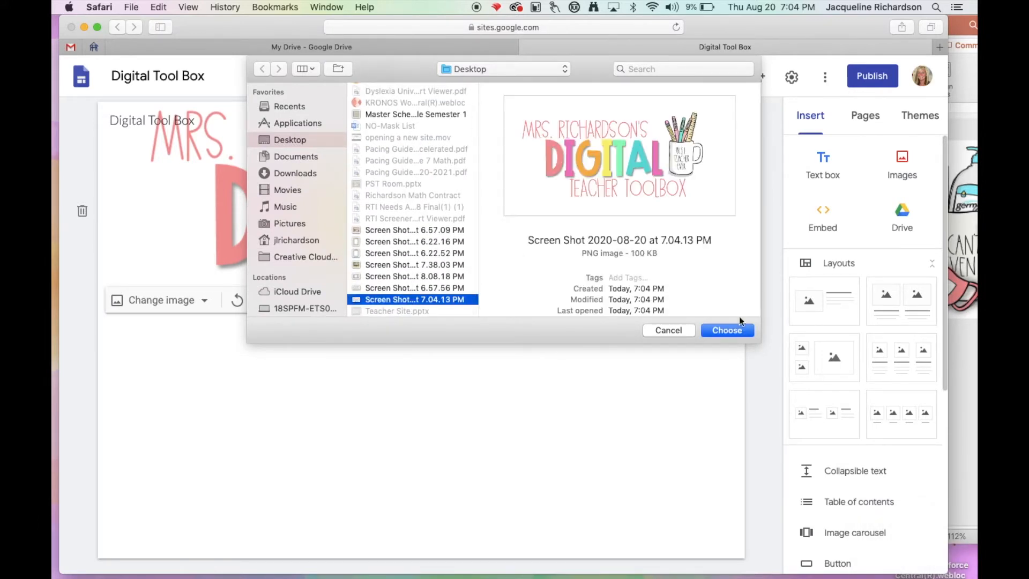
pyautogui.click(732, 329)
pyautogui.click(733, 329)
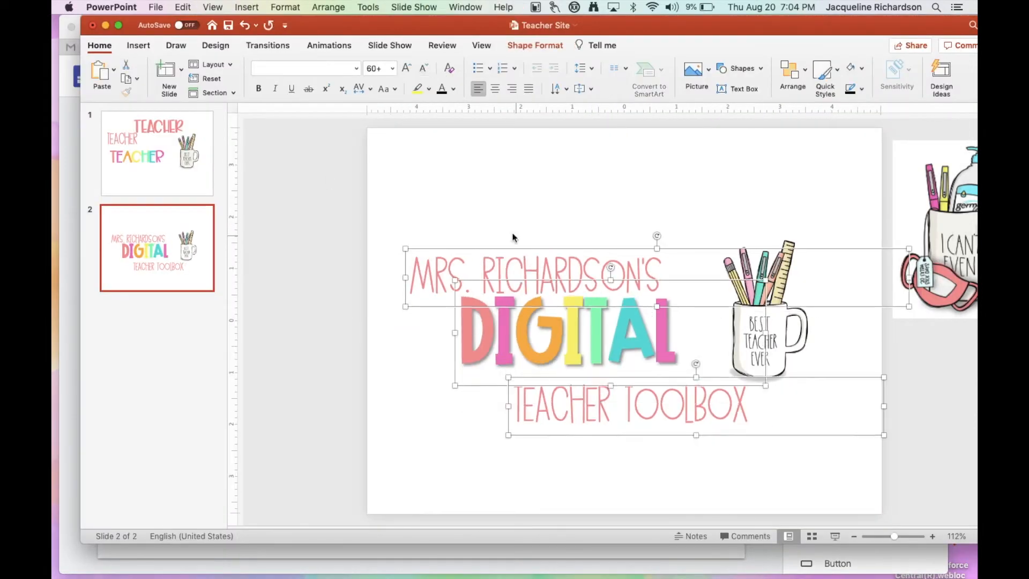
# Switch to PowerPoint and make the slide 2 artwork more compact, repositioning the DIGITAL lettering and the teacher's name line.
pyautogui.moveTo(670, 381); pyautogui.dragTo(753, 252)
pyautogui.moveTo(724, 302); pyautogui.dragTo(722, 265)
pyautogui.click(683, 392)
pyautogui.click(651, 437)
pyautogui.click(479, 349)
pyautogui.moveTo(479, 383); pyautogui.dragTo(467, 384)
pyautogui.click(437, 277)
pyautogui.moveTo(529, 249); pyautogui.dragTo(513, 253)
# Shrink the mug picture beside DIGITAL, reduce the text size, and position the Teacher Toolbox line beneath the lettering.
pyautogui.click(707, 333)
pyautogui.moveTo(753, 245); pyautogui.dragTo(744, 262)
pyautogui.click(605, 391)
pyautogui.click(513, 279)
pyautogui.click(423, 68)
pyautogui.click(605, 391)
pyautogui.moveTo(609, 423)
pyautogui.mouseDown()
pyautogui.moveTo(599, 424)
pyautogui.moveTo(621, 423)
pyautogui.mouseUp()
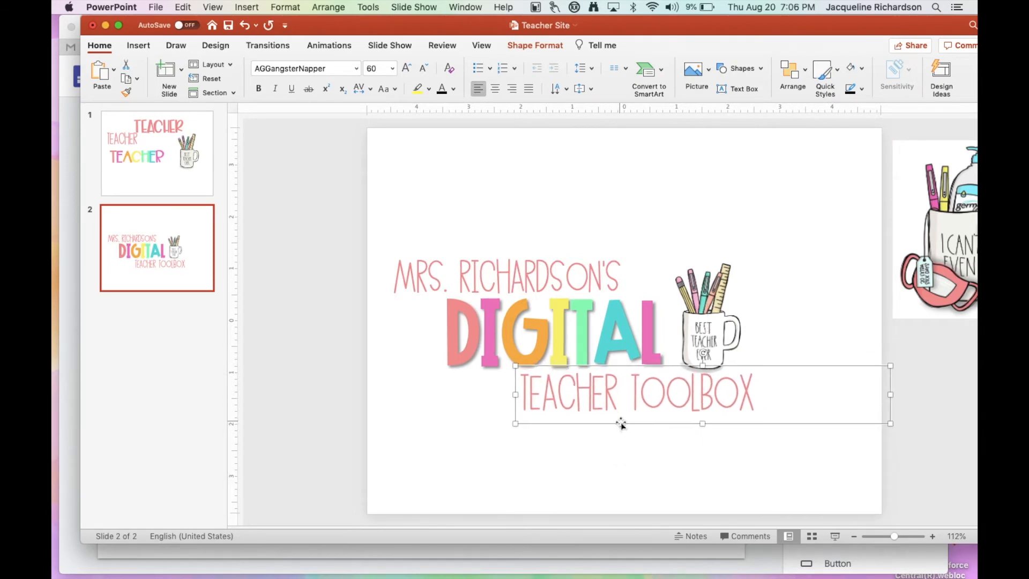
# Take a screenshot of the compact Digital Teacher Toolbox artwork on slide 2 and switch back to the site in Safari.
pyautogui.click(460, 420)
pyautogui.press('super+shift+4')
pyautogui.moveTo(368, 220); pyautogui.dragTo(897, 458)
pyautogui.click(530, 560)
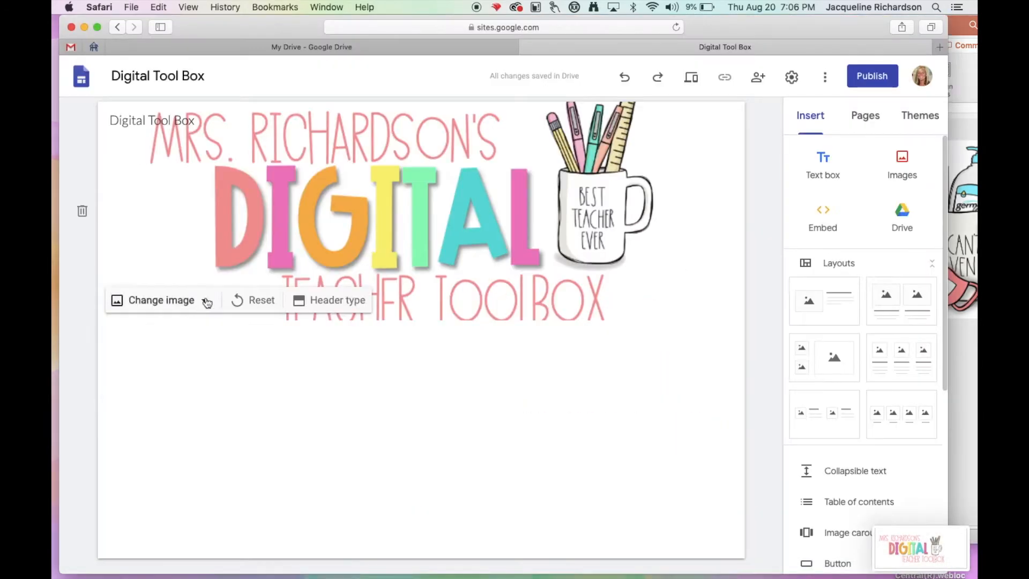
# Replace the site's header image by uploading the newly captured screenshot of the compact artwork.
pyautogui.click(202, 306)
pyautogui.click(153, 332)
pyautogui.scroll(-5, 407, 257)
pyautogui.click(407, 300)
pyautogui.click(735, 330)
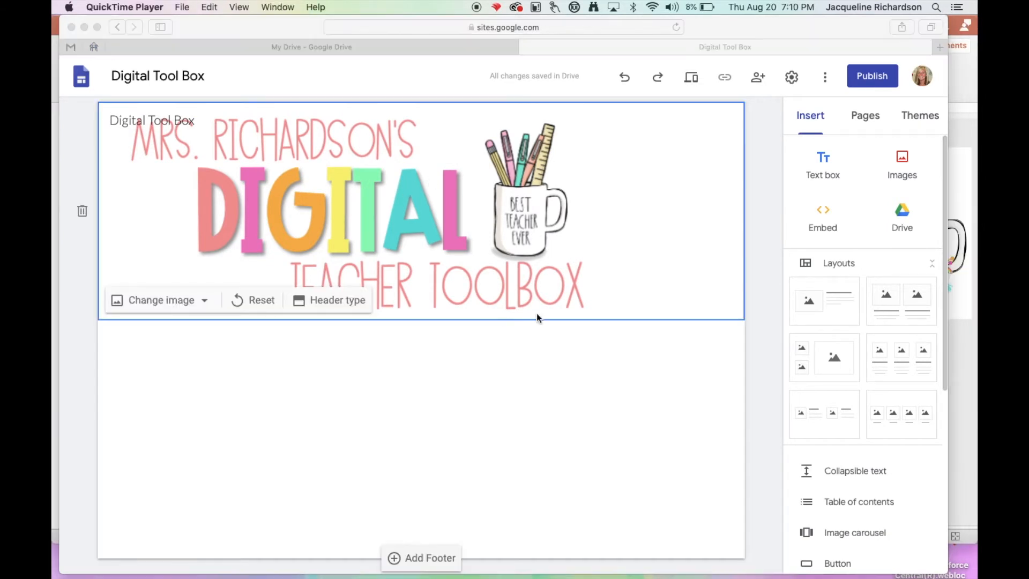
# Switch to PowerPoint, select all of the header artwork on the slide, and nudge it slightly right and down.
pyautogui.press('super+Tab')
pyautogui.click(115, 69)
pyautogui.press('super+shift+4')
pyautogui.moveTo(131, 139); pyautogui.dragTo(315, 214)
pyautogui.moveTo(290, 225); pyautogui.dragTo(845, 501)
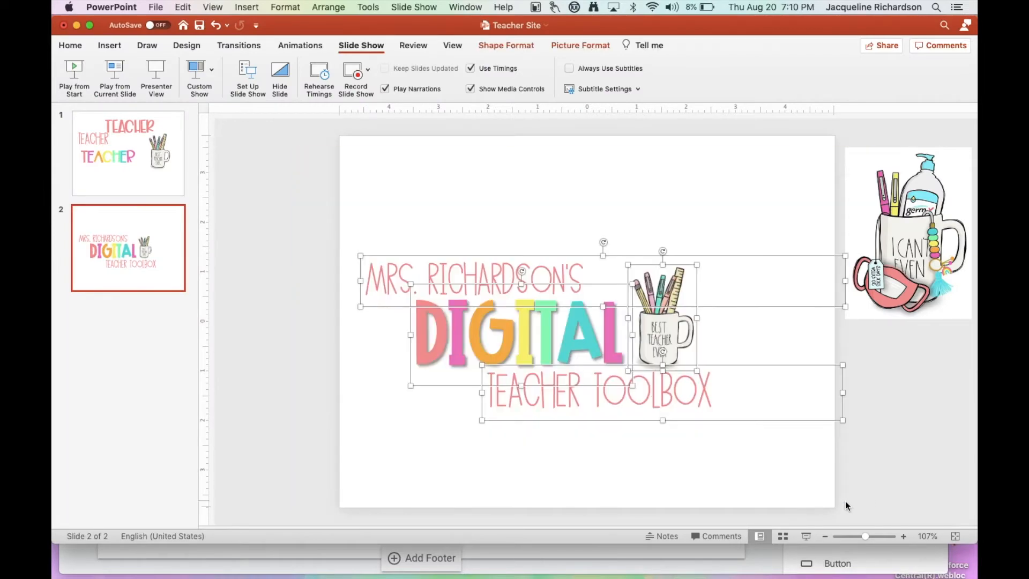
pyautogui.press('Right')
pyautogui.press('Right')
pyautogui.press('Right')
pyautogui.press('Right')
pyautogui.press('Down')
pyautogui.press('Down')
pyautogui.click(847, 503)
# Take a new screenshot of the repositioned header artwork with wide white margins and return to the site in Safari.
pyautogui.click(117, 79)
pyautogui.press('super+shift+4')
pyautogui.moveTo(130, 127); pyautogui.dragTo(918, 503)
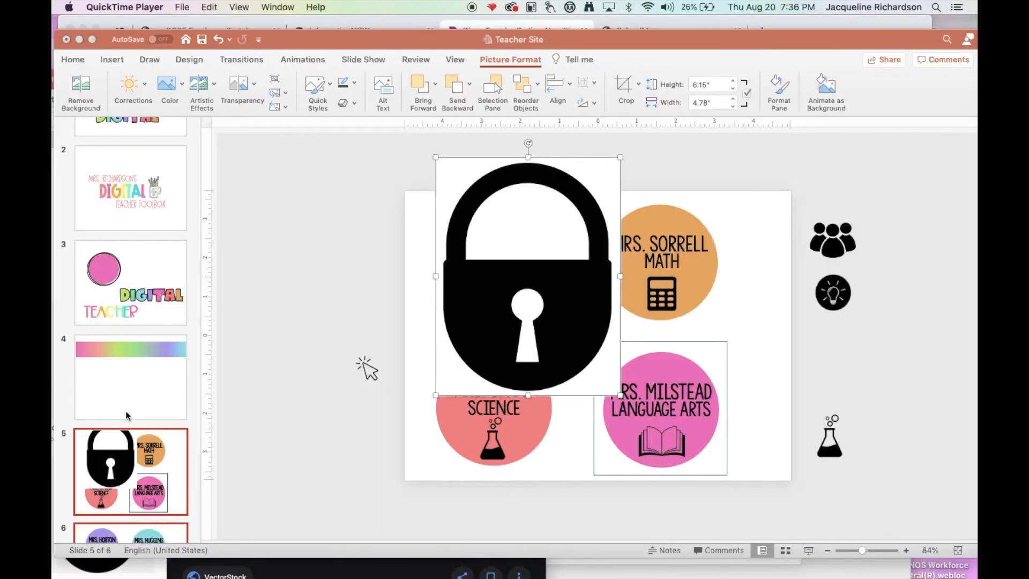
pyautogui.scroll(-3, 126, 410)
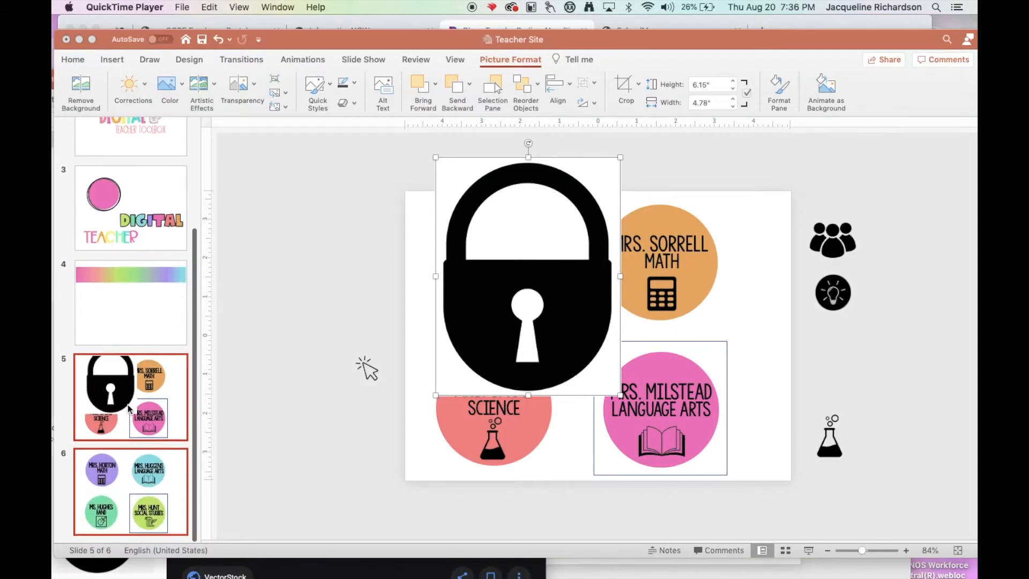
# Compare the button circles on slides 5 and 6 in PowerPoint, and move slide 5's large padlock picture toward the slide's left edge.
pyautogui.click(124, 495)
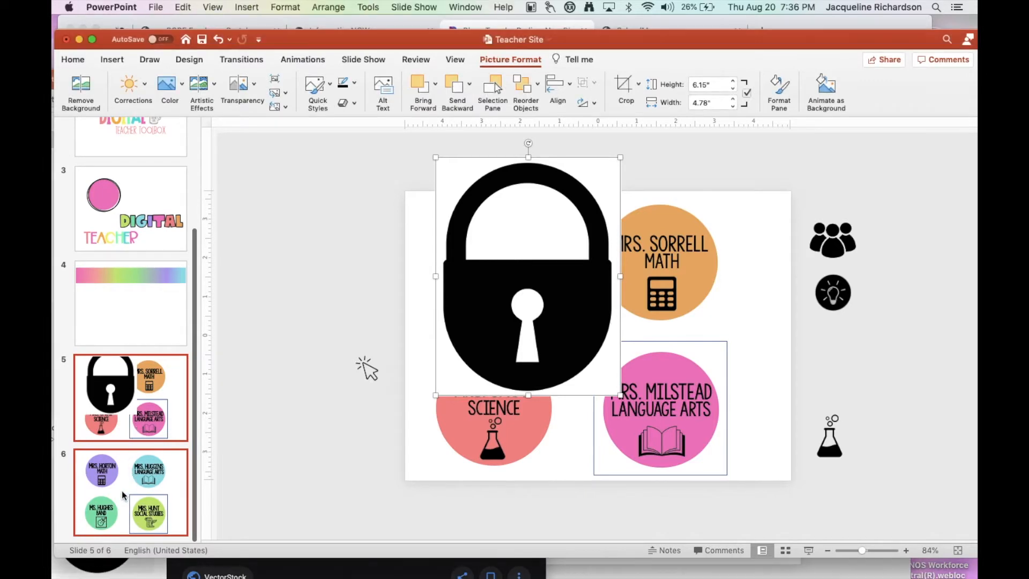
pyautogui.click(124, 428)
pyautogui.click(122, 489)
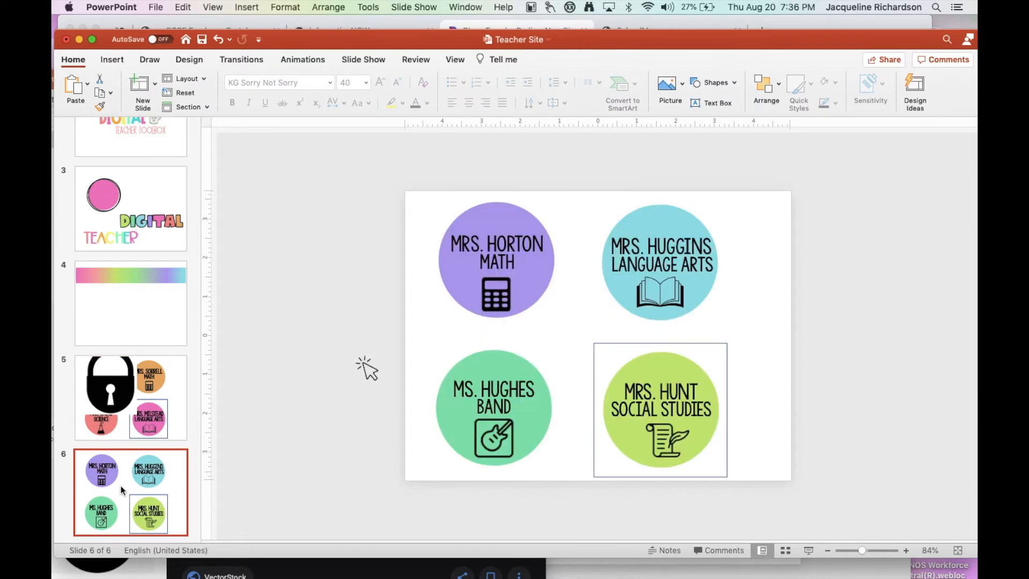
pyautogui.click(128, 427)
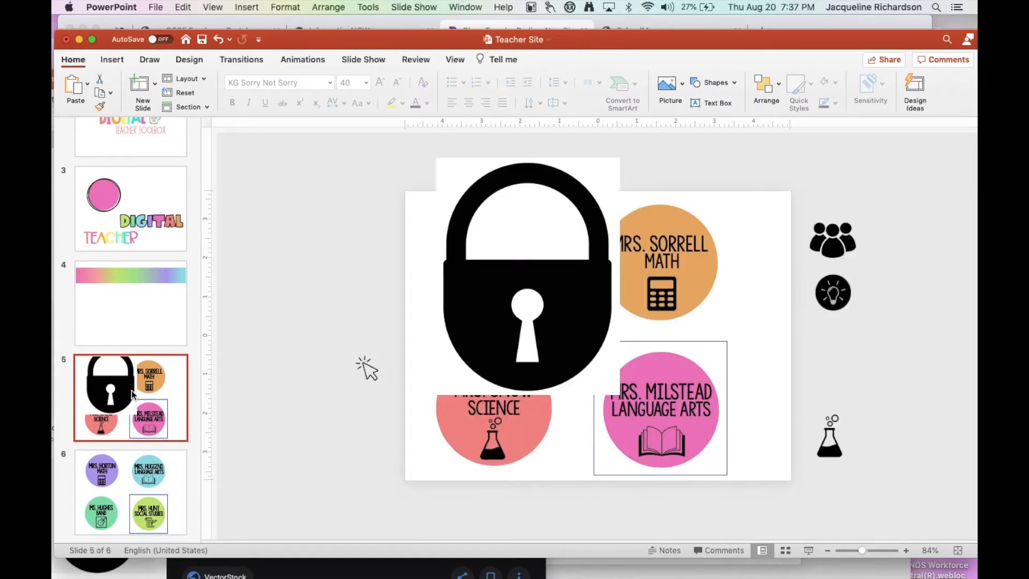
pyautogui.moveTo(524, 295); pyautogui.dragTo(432, 311)
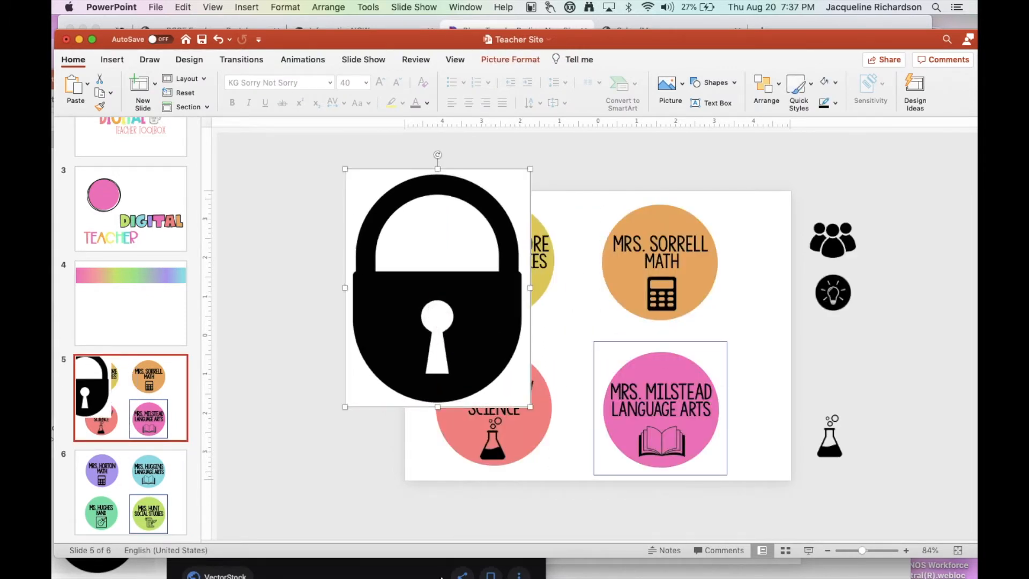
# Switch to Safari to view the lock icon image search results and return to the PowerPoint slide.
pyautogui.click(315, 572)
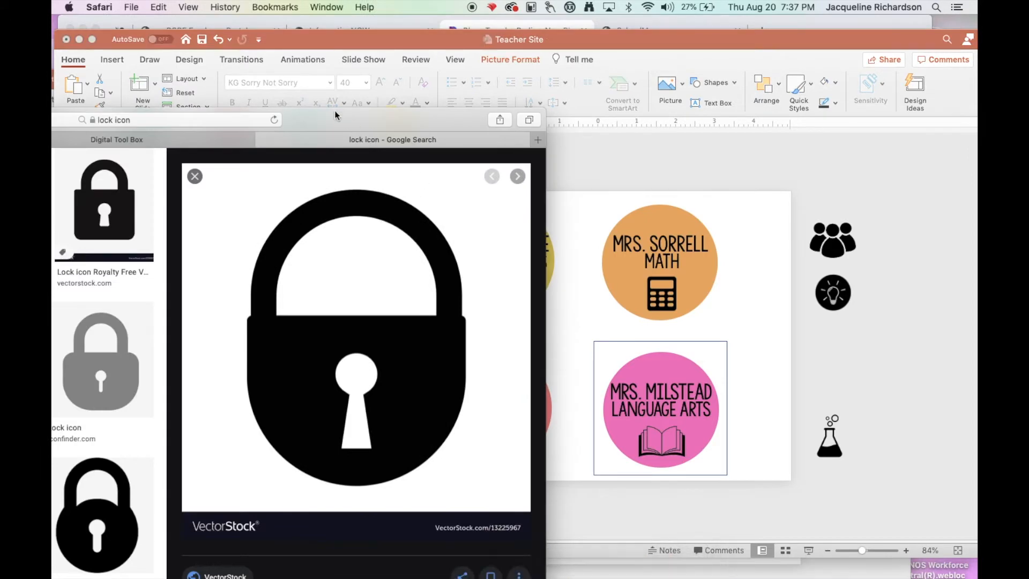
pyautogui.doubleClick(338, 114)
pyautogui.moveTo(806, 4); pyautogui.dragTo(779, 42)
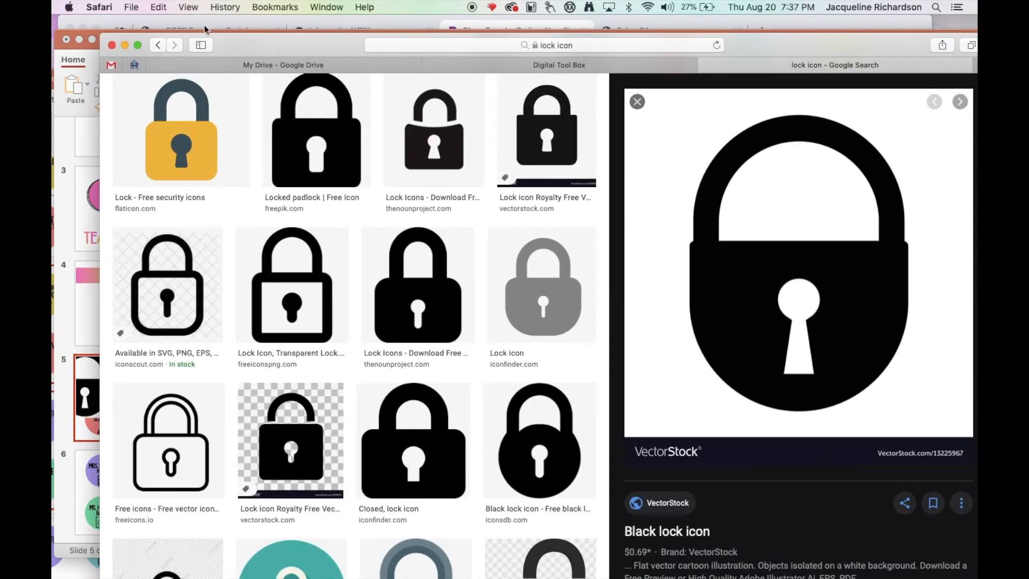
pyautogui.click(83, 174)
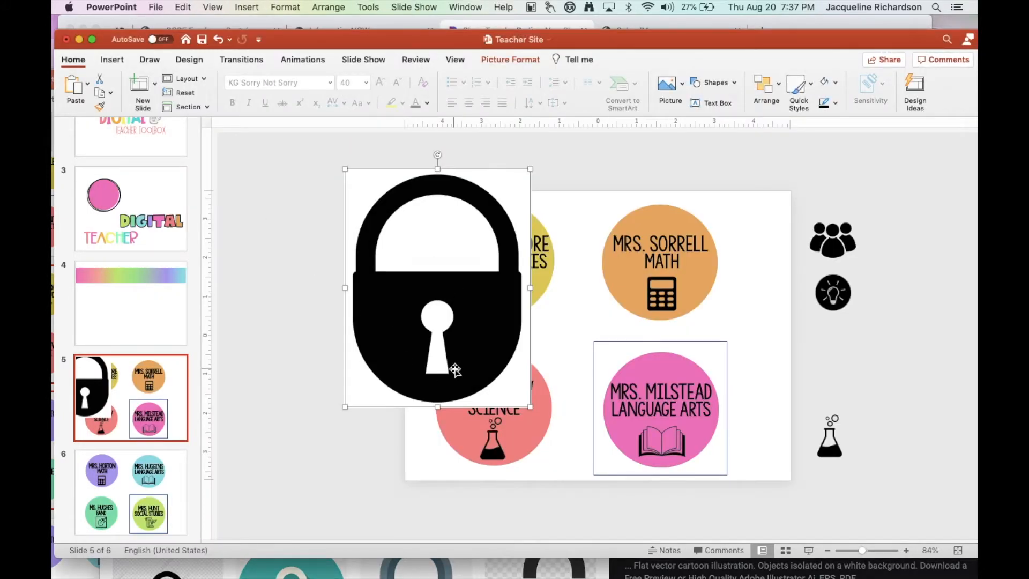
# Make the padlock picture's white background transparent with Set Transparent Color.
pyautogui.moveTo(455, 369); pyautogui.dragTo(489, 383)
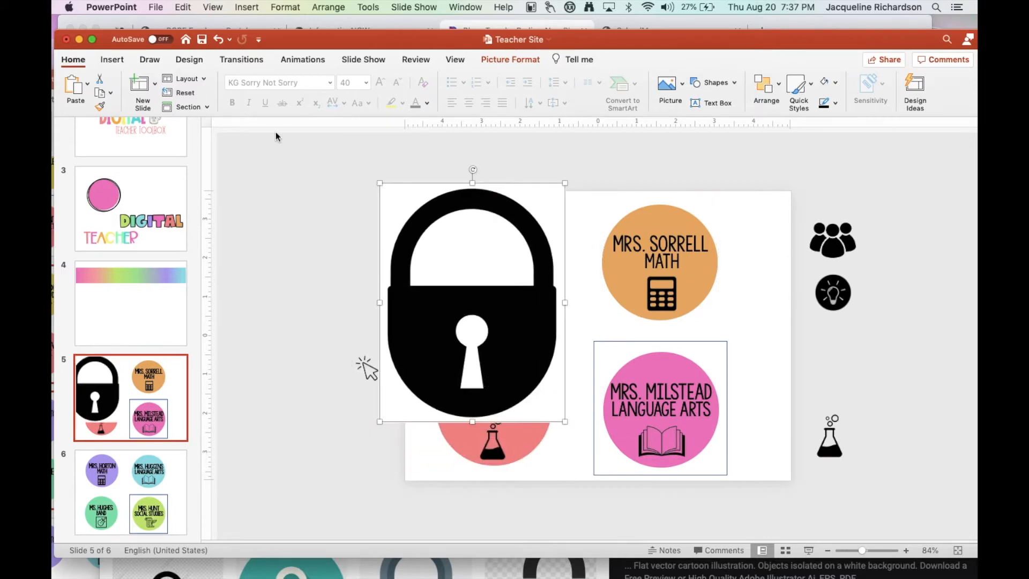
pyautogui.click(508, 62)
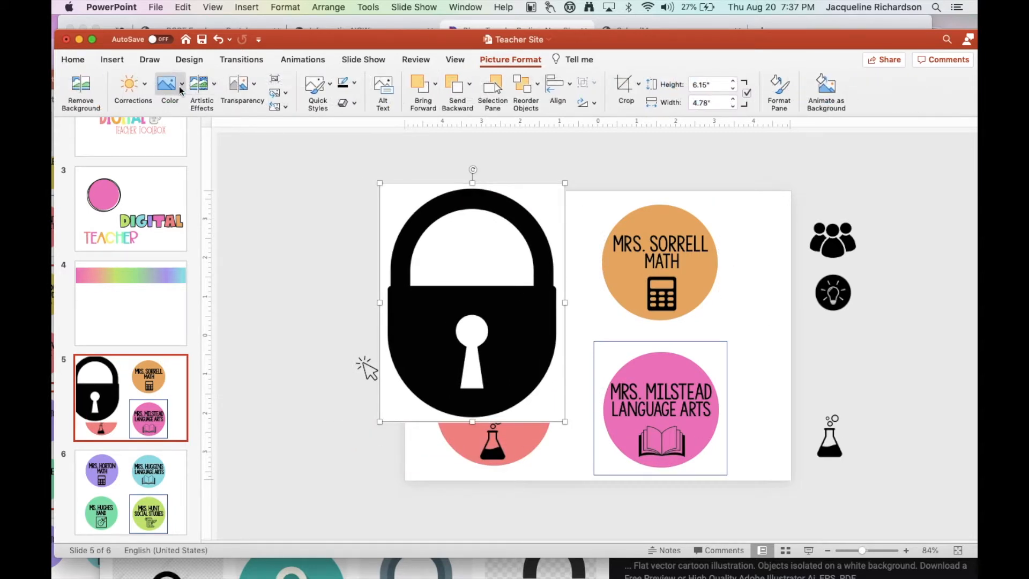
pyautogui.click(179, 86)
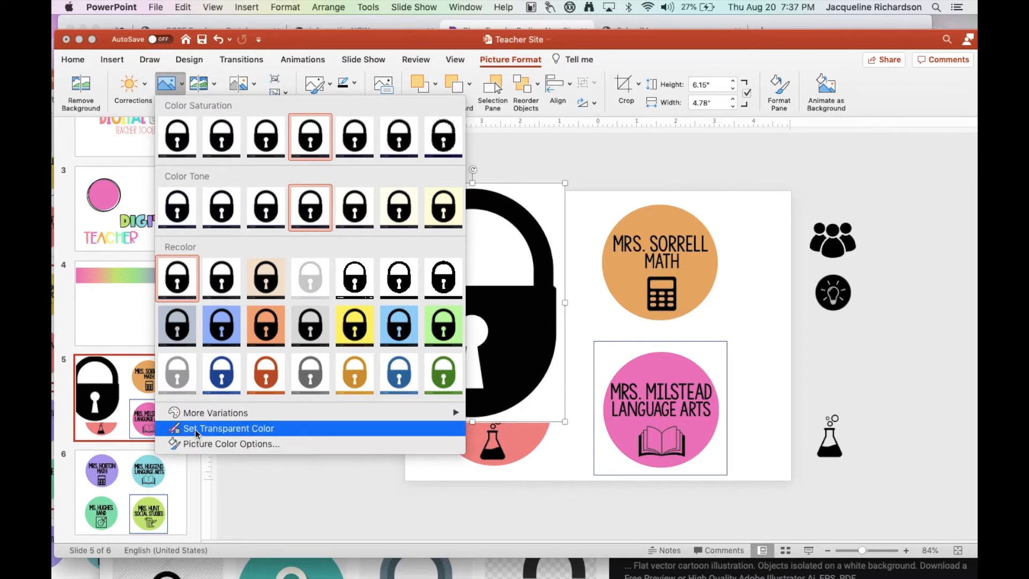
pyautogui.click(232, 429)
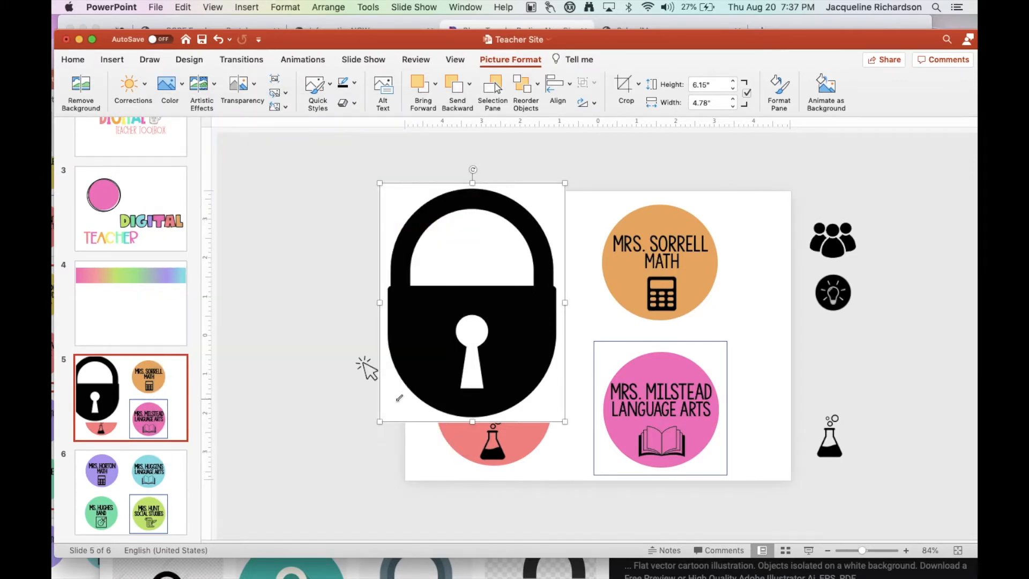
pyautogui.click(399, 399)
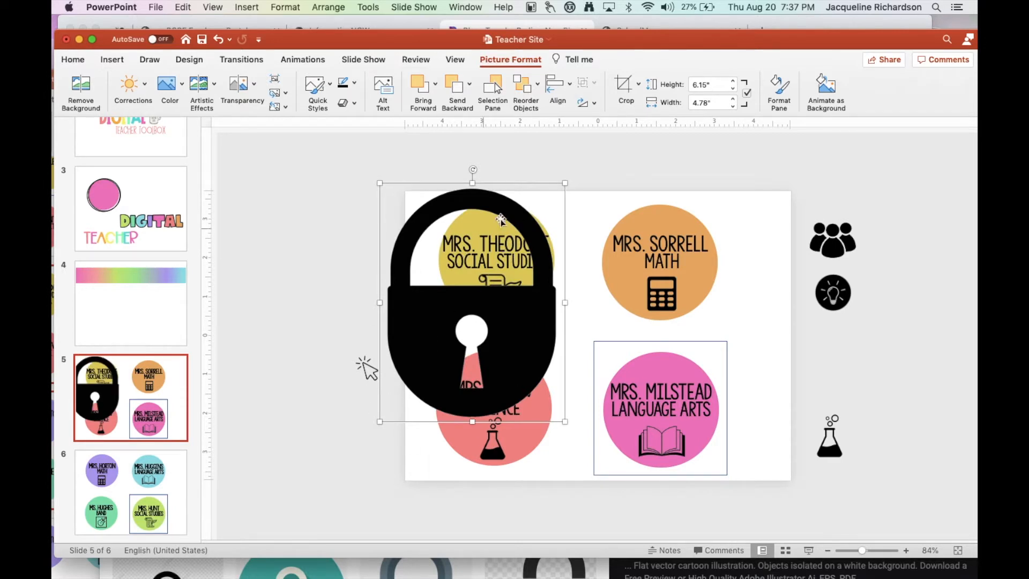
# Shrink the padlock to about 1.35" by 1.05" and place it between the four circles on slide 5.
pyautogui.moveTo(566, 182); pyautogui.dragTo(437, 349)
pyautogui.moveTo(419, 404); pyautogui.dragTo(397, 297)
pyautogui.moveTo(412, 254); pyautogui.dragTo(564, 333)
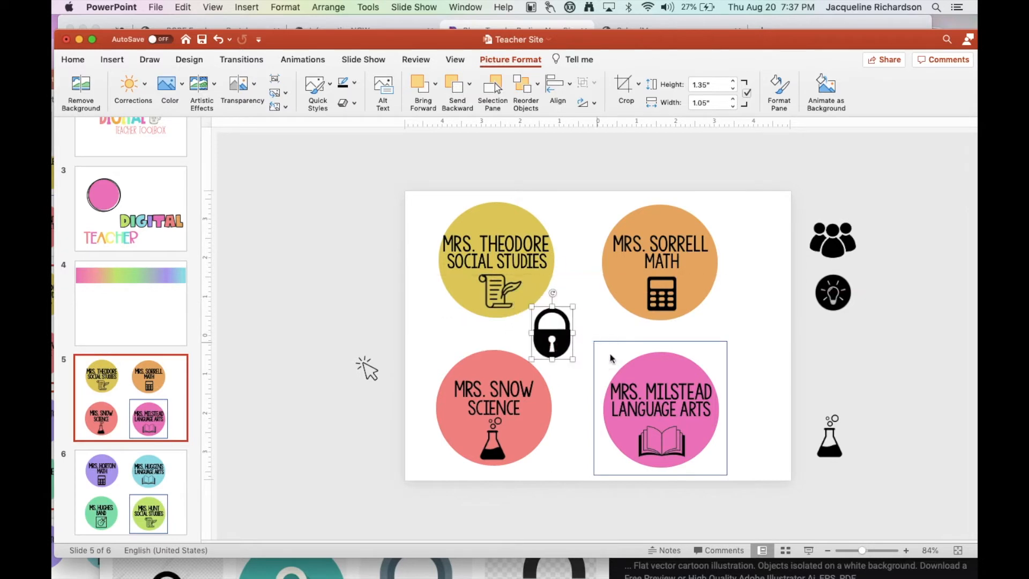
# Replace the two text lines in the pink Language Arts circle with LOGINS & and PASSWORDS.
pyautogui.click(640, 408)
pyautogui.moveTo(614, 387); pyautogui.dragTo(724, 379)
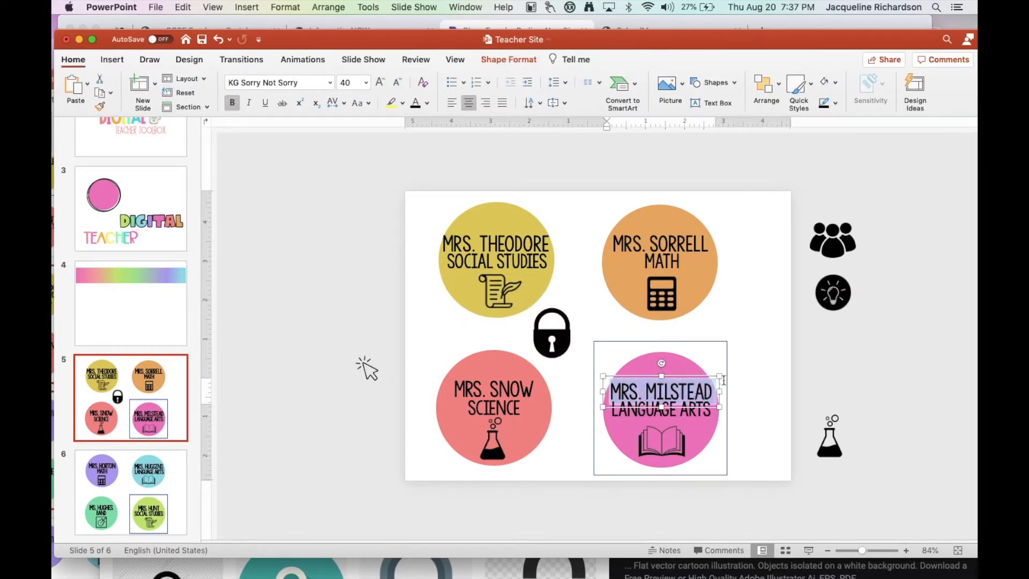
pyautogui.press('BackSpace')
pyautogui.write('LOGINS')
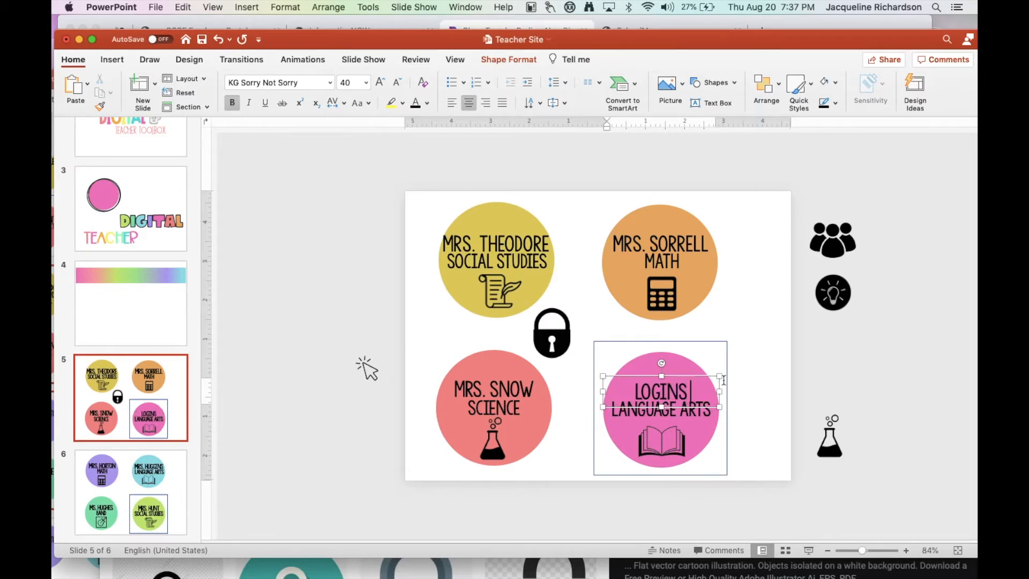
pyautogui.write(' &')
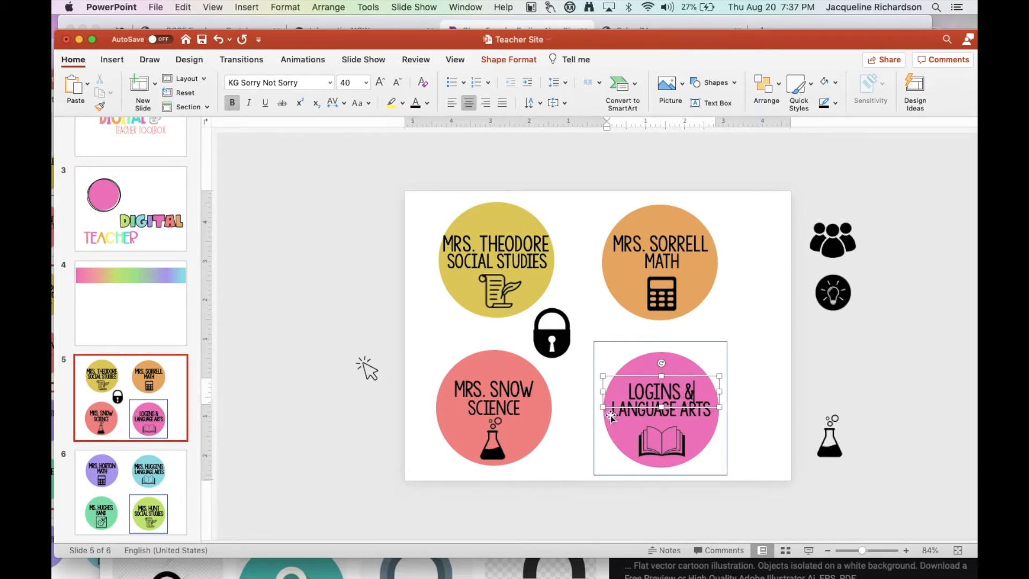
pyautogui.moveTo(615, 411); pyautogui.dragTo(713, 415)
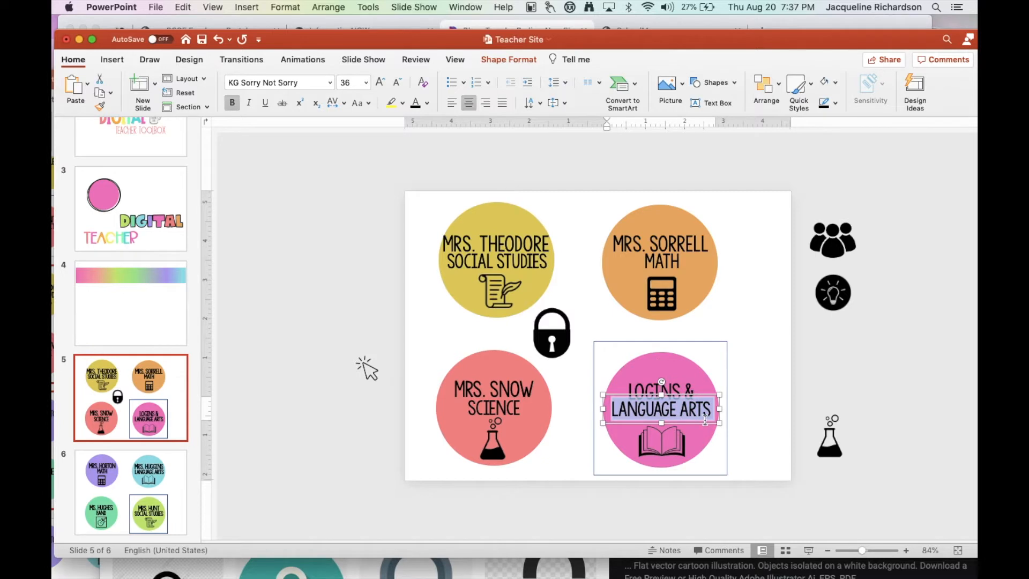
pyautogui.write('PASSWORDS')
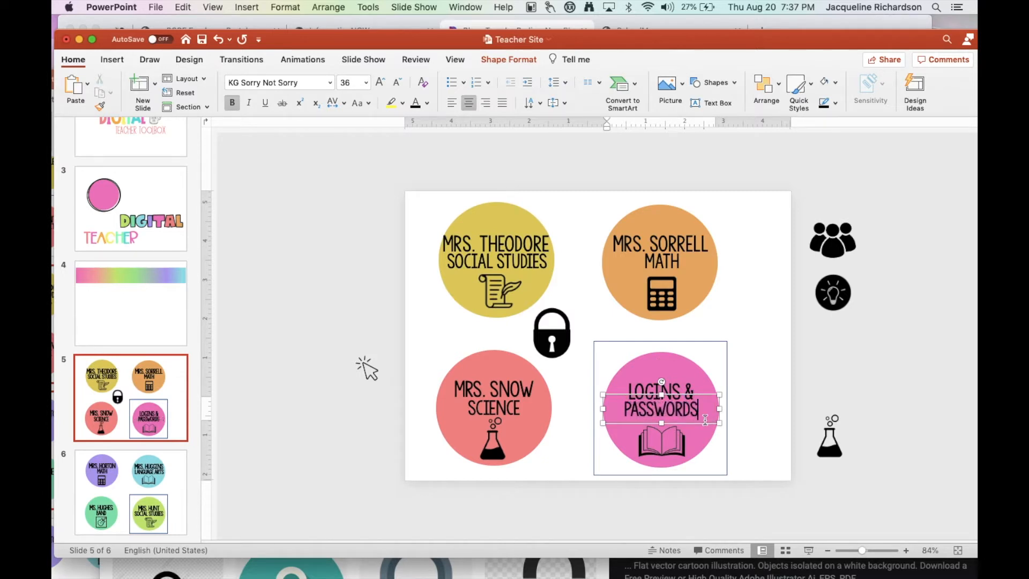
# Move the book icon out of the pink circle to beside the slide, and place the padlock beneath the PASSWORDS line.
pyautogui.click(665, 448)
pyautogui.moveTo(665, 448); pyautogui.dragTo(845, 384)
pyautogui.moveTo(560, 348); pyautogui.dragTo(670, 454)
pyautogui.moveTo(685, 410); pyautogui.dragTo(672, 444)
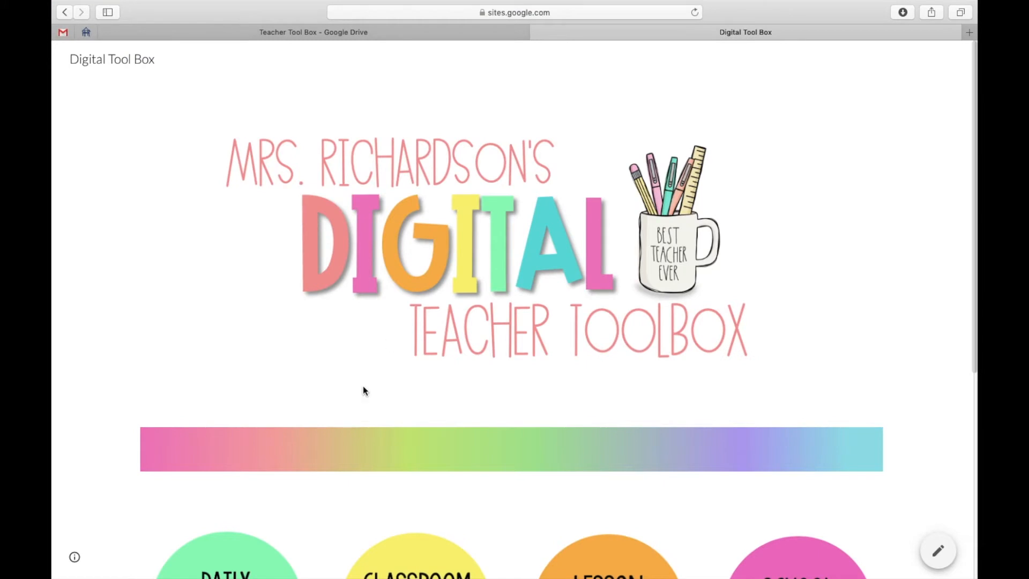
# Open the Parent Communication form from the published Digital Tool Box site and choose period 5 and Student 1.
pyautogui.scroll(-8, 362, 390)
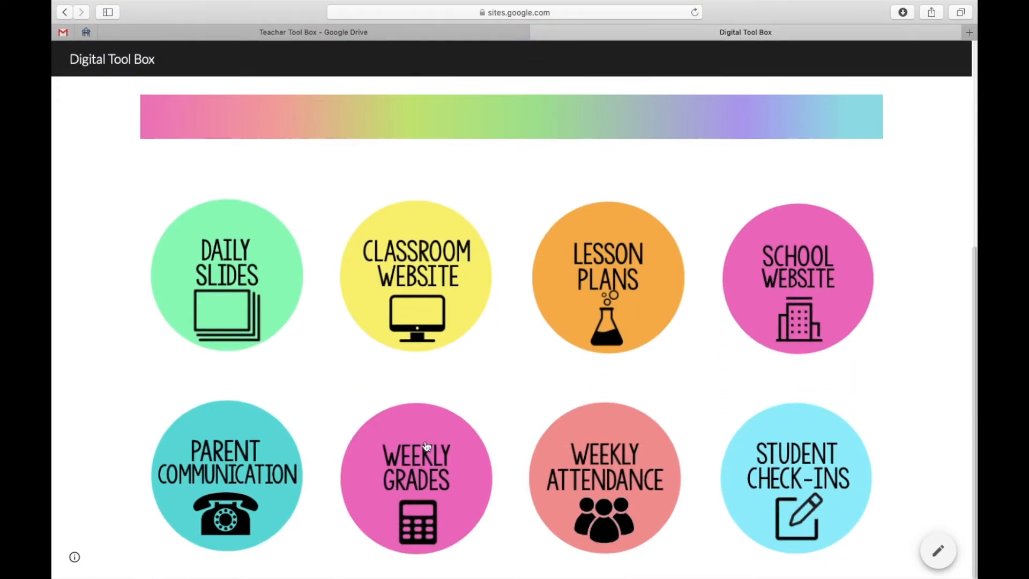
pyautogui.click(215, 468)
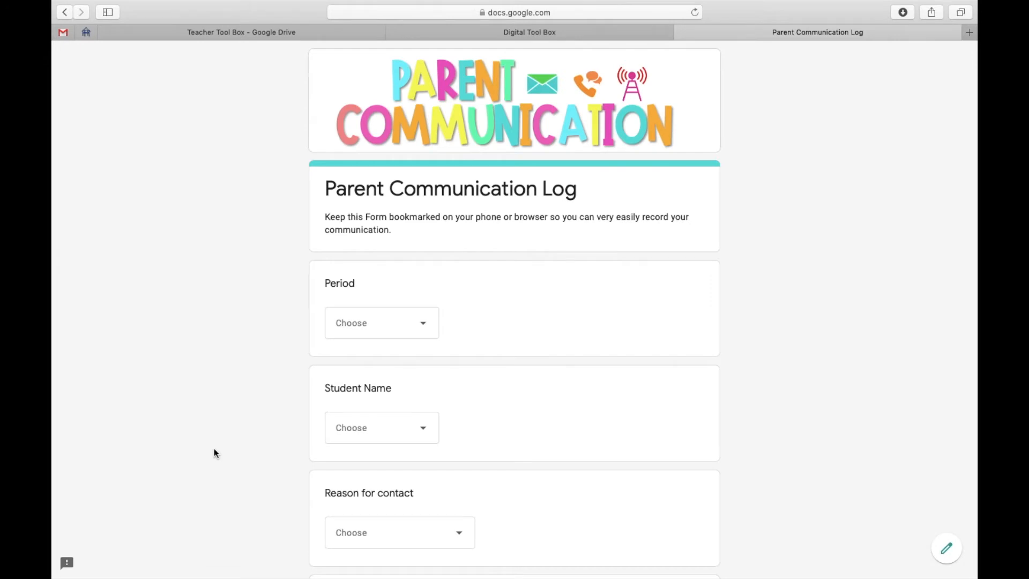
pyautogui.click(426, 327)
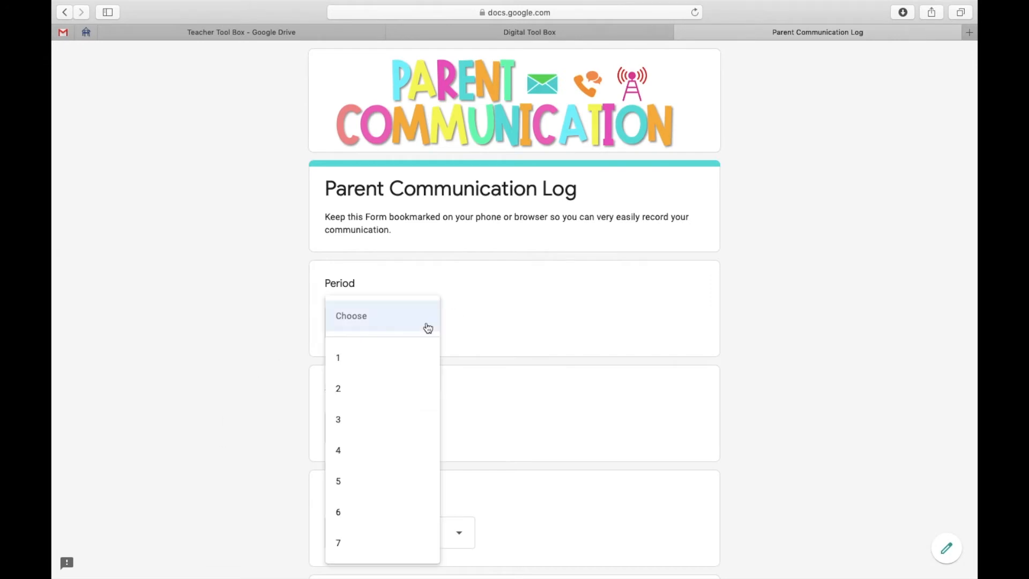
pyautogui.click(373, 480)
pyautogui.click(420, 428)
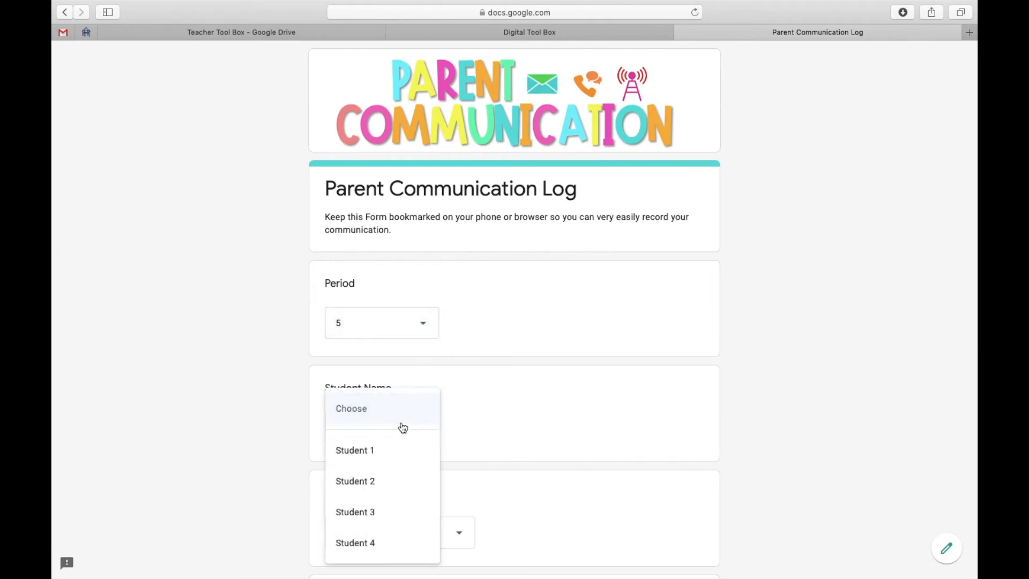
pyautogui.click(377, 452)
# Set the reason for contact to Positive Phone Call and describe the issue as "Did super in math today".
pyautogui.scroll(-5, 510, 480)
pyautogui.click(459, 331)
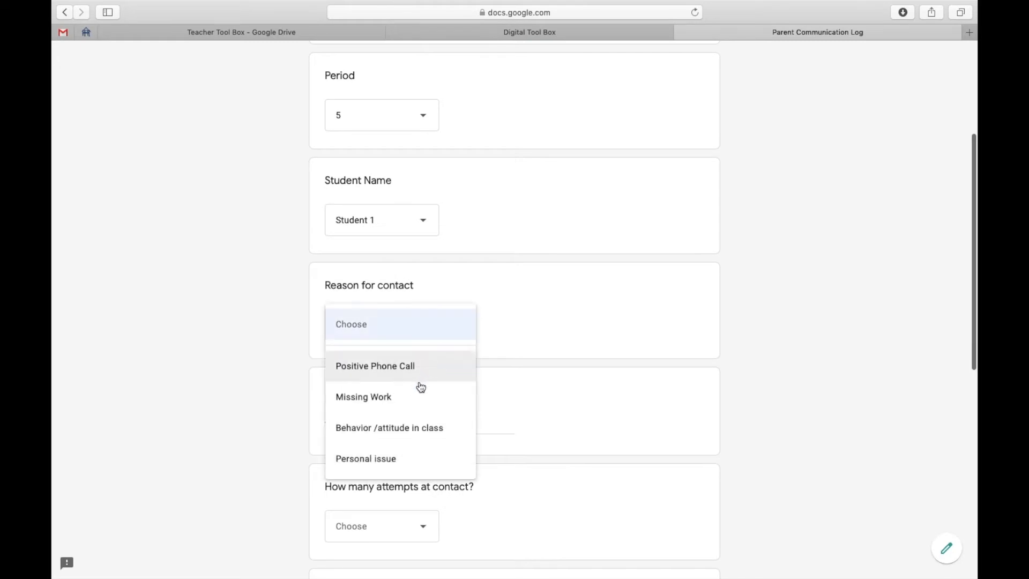
pyautogui.click(420, 373)
pyautogui.scroll(-3, 538, 445)
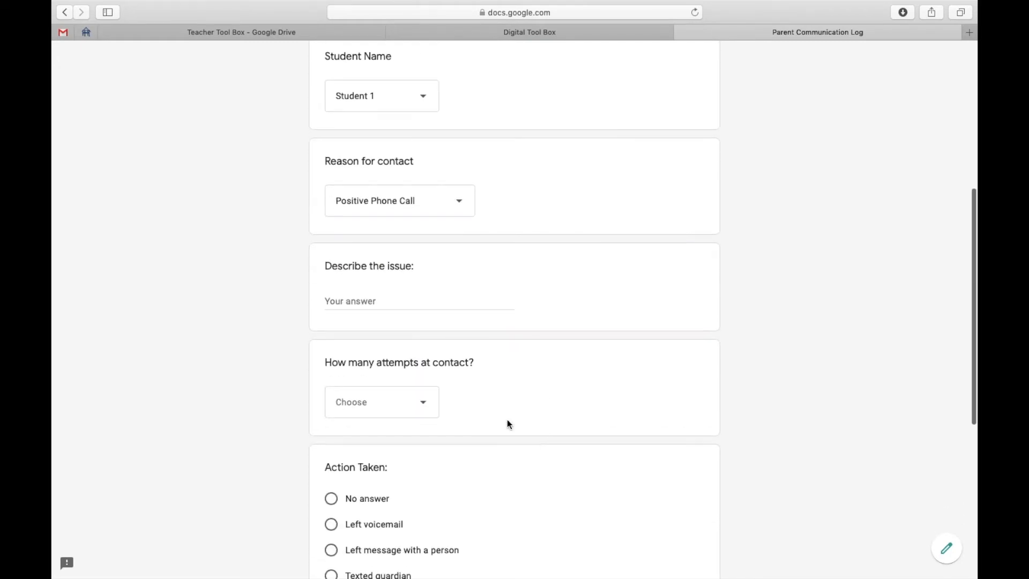
pyautogui.click(361, 298)
pyautogui.write('Did super in math today')
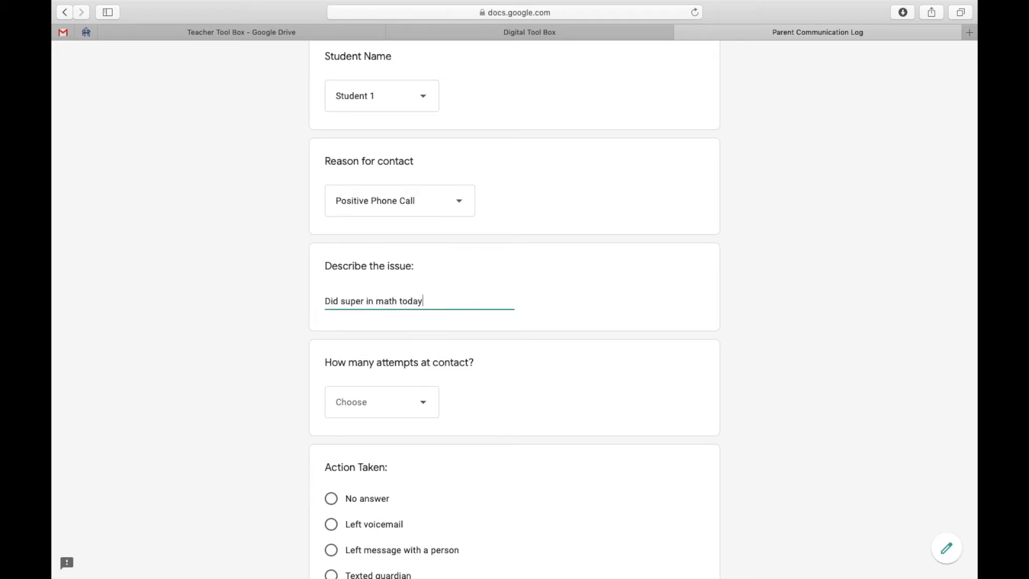
# Set the contact attempts to 1st attempt and the action taken to Texted guardian.
pyautogui.click(435, 410)
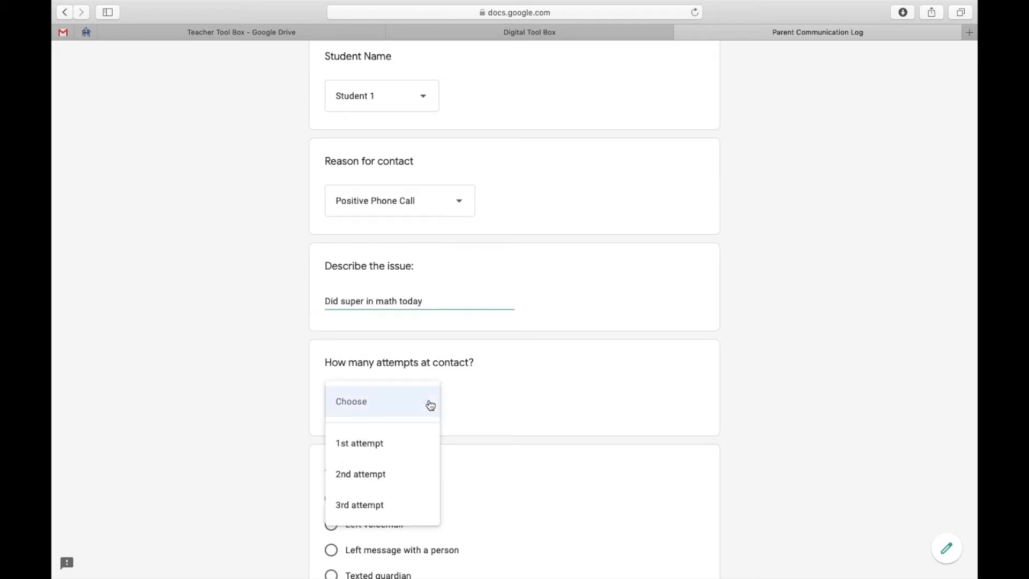
pyautogui.click(381, 447)
pyautogui.scroll(-5, 449, 471)
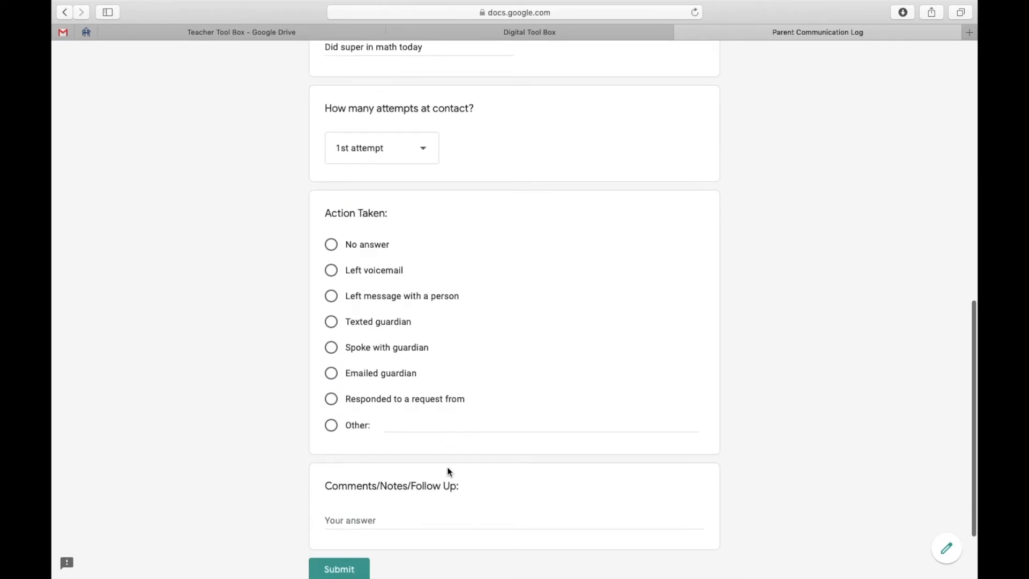
pyautogui.click(332, 324)
# Submit the Parent Communication Log response and close the form to return to the Digital Tool Box site.
pyautogui.scroll(-3, 489, 416)
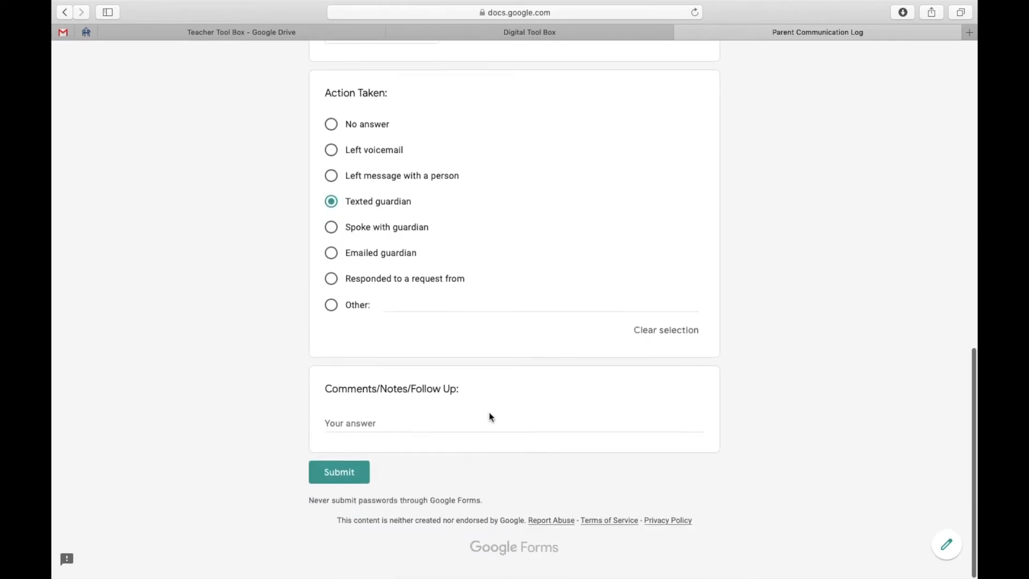
pyautogui.click(335, 484)
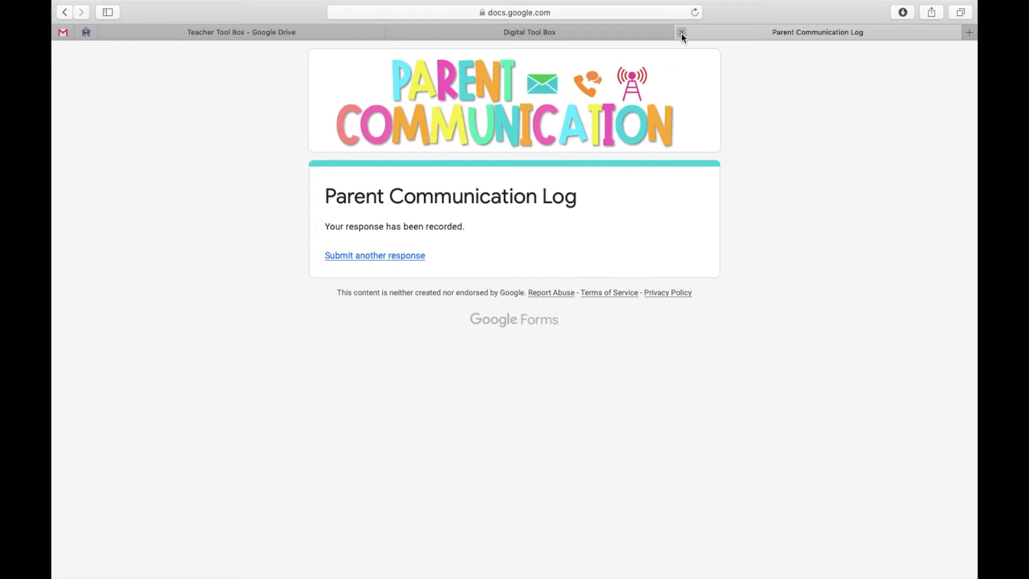
pyautogui.click(681, 33)
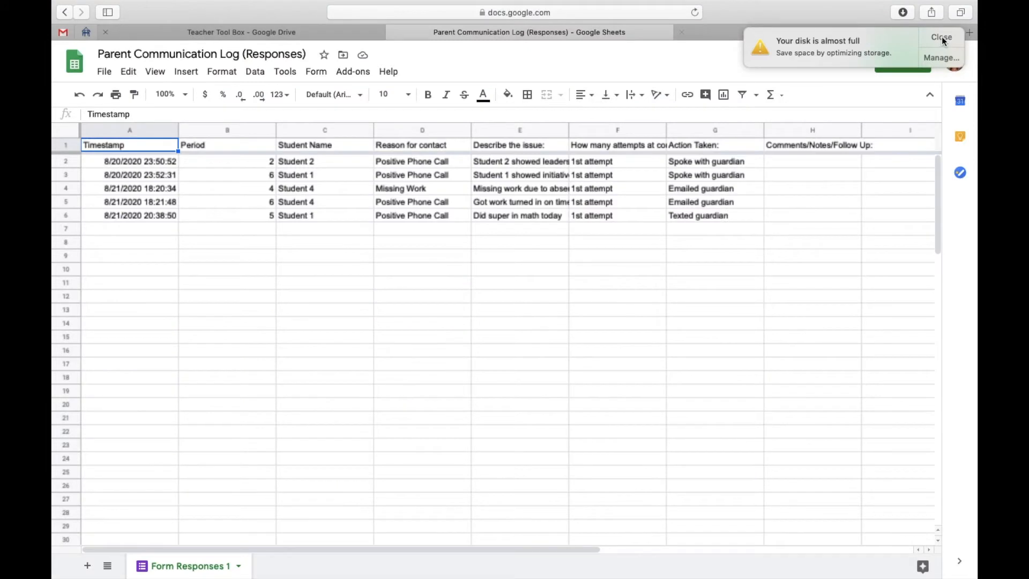
# Open the Parent Communication Log (Responses) spreadsheet to examine the submitted entries.
pyautogui.click(942, 37)
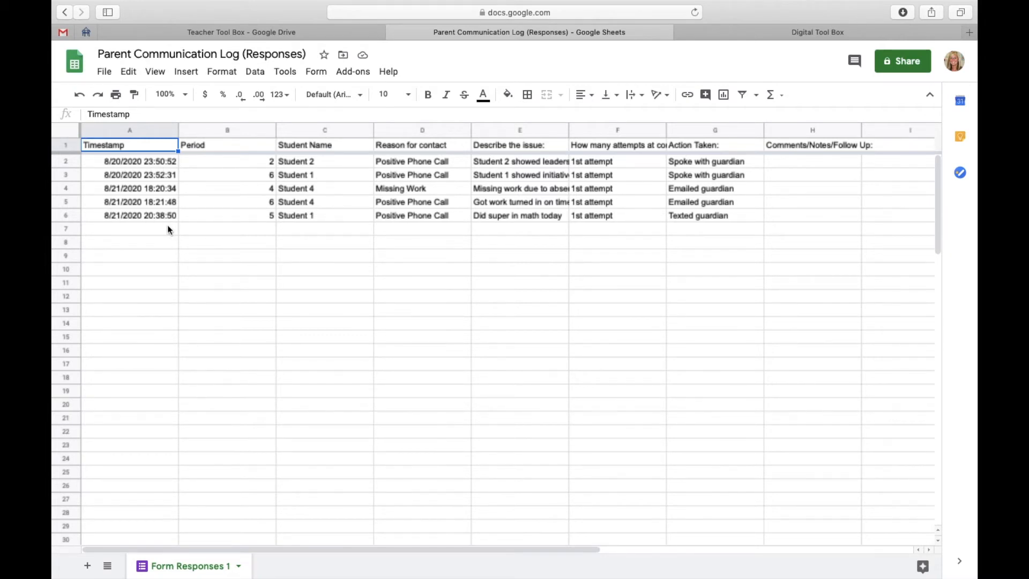
pyautogui.moveTo(462, 4)
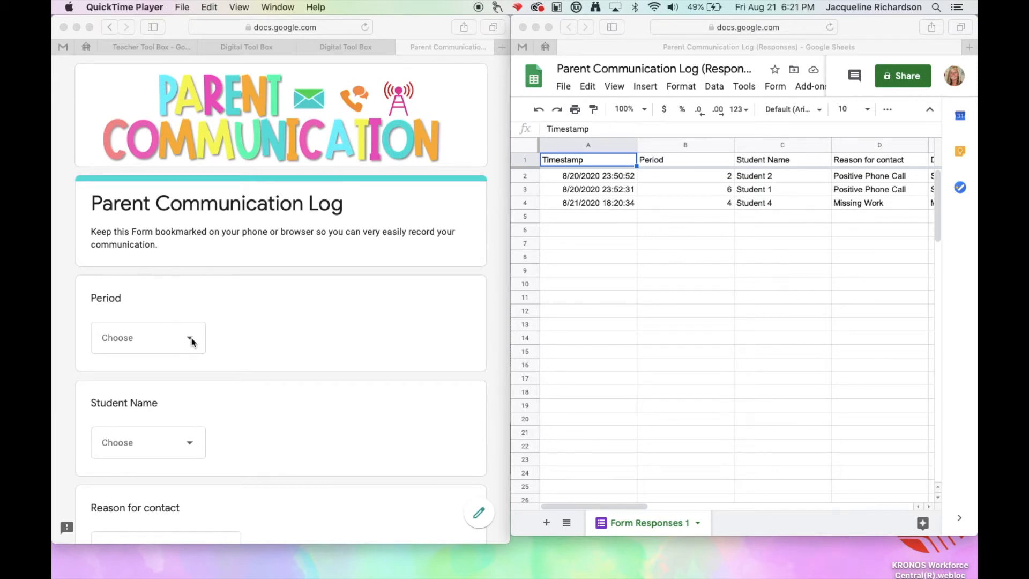
# Return to the published Digital Tool Box site and open the Parent Communication form from its icon button.
pyautogui.click(220, 333)
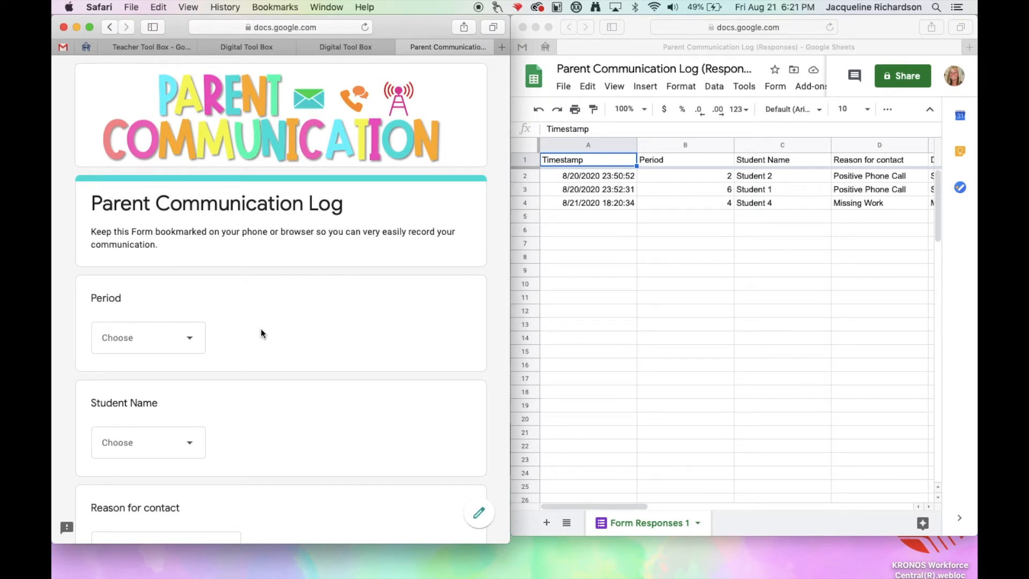
pyautogui.click(336, 46)
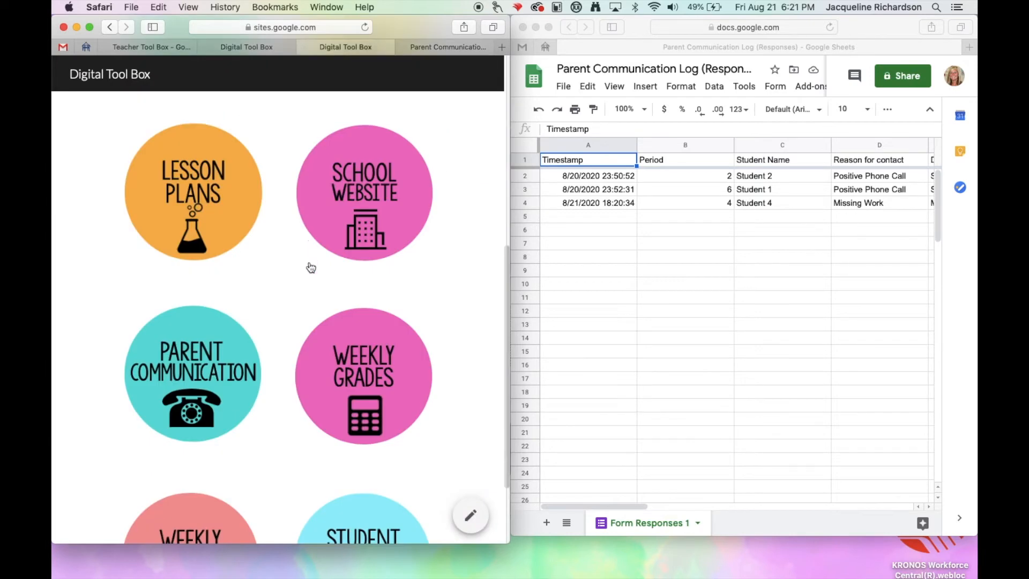
pyautogui.scroll(10, 309, 266)
pyautogui.scroll(-1, 332, 239)
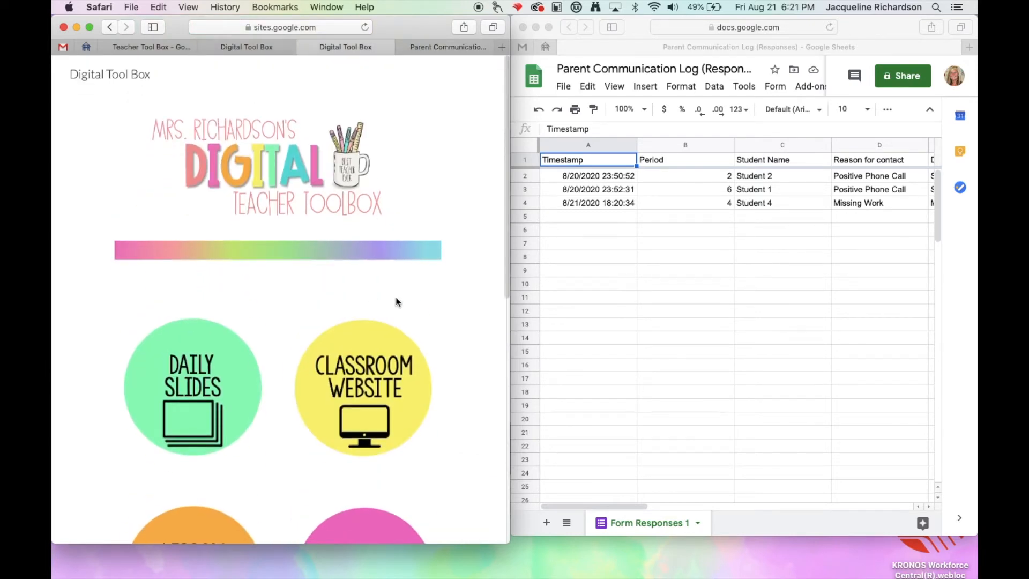
pyautogui.scroll(-15, 304, 413)
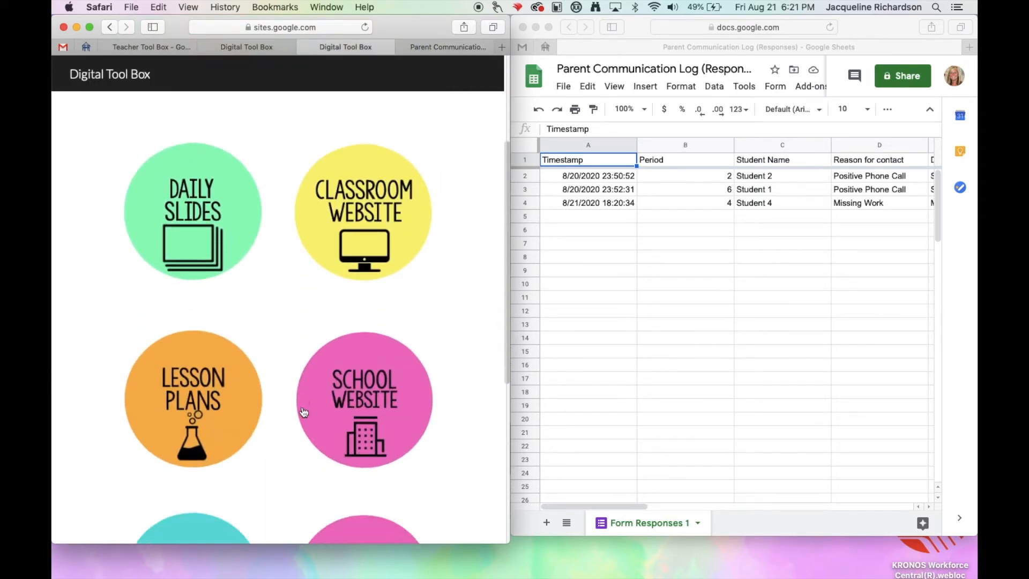
pyautogui.scroll(-2, 304, 412)
pyautogui.click(207, 329)
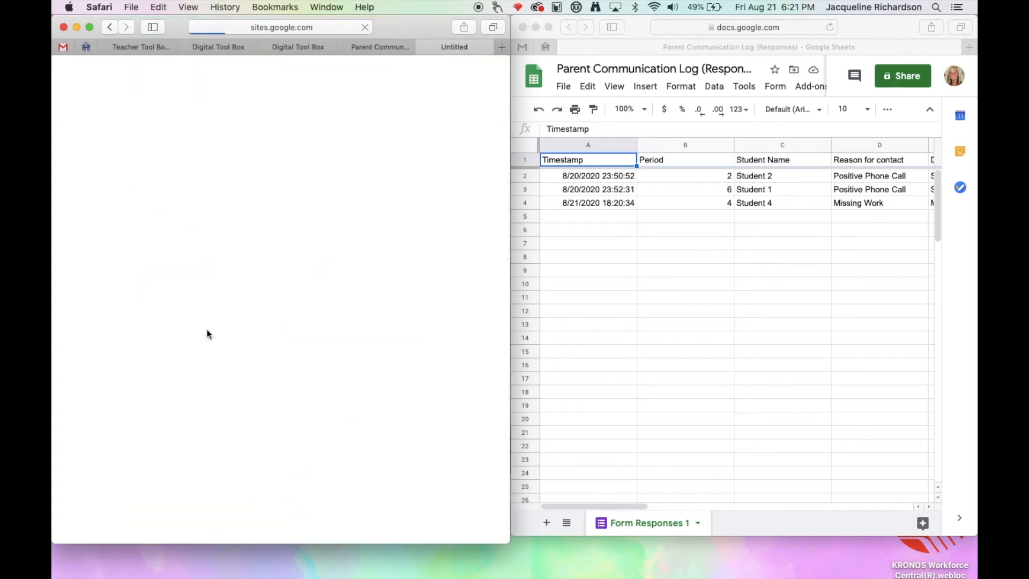
# Choose period 6, Student 4 and Positive Phone Call as the reason for contact in the Parent Communication Log form.
pyautogui.click(188, 342)
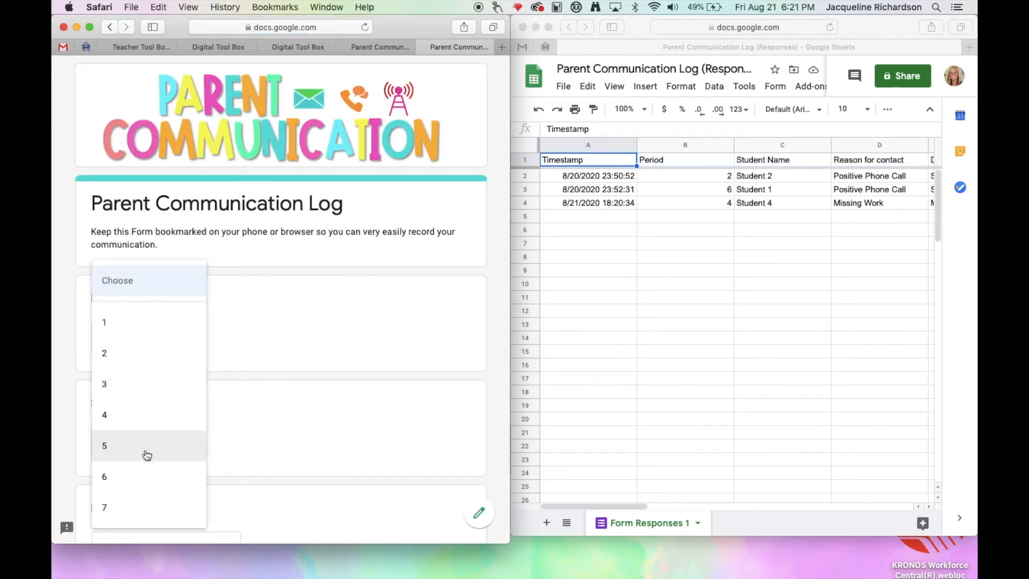
pyautogui.click(144, 479)
pyautogui.scroll(-5, 202, 408)
pyautogui.click(188, 313)
pyautogui.click(161, 442)
pyautogui.click(213, 429)
pyautogui.click(161, 416)
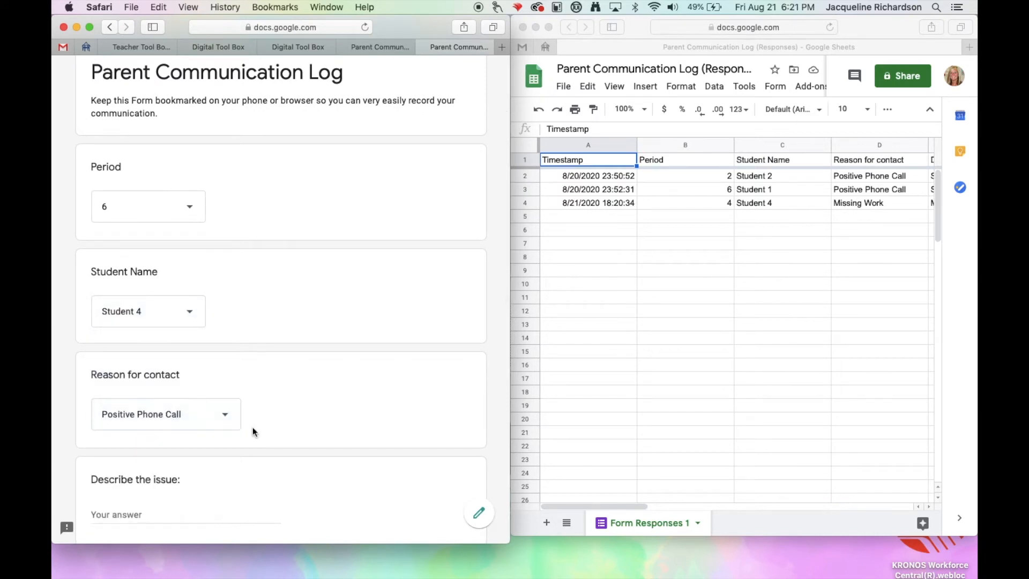
# Describe the issue as "Got work turned in on time".
pyautogui.scroll(-7, 252, 427)
pyautogui.click(144, 313)
pyautogui.write('Got wo')
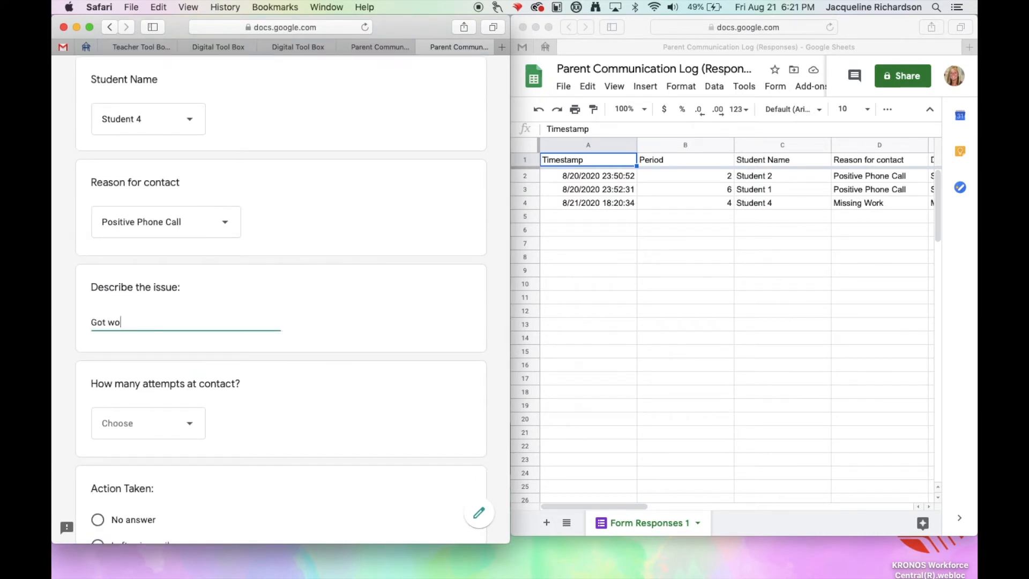
pyautogui.write('rk turned in on time')
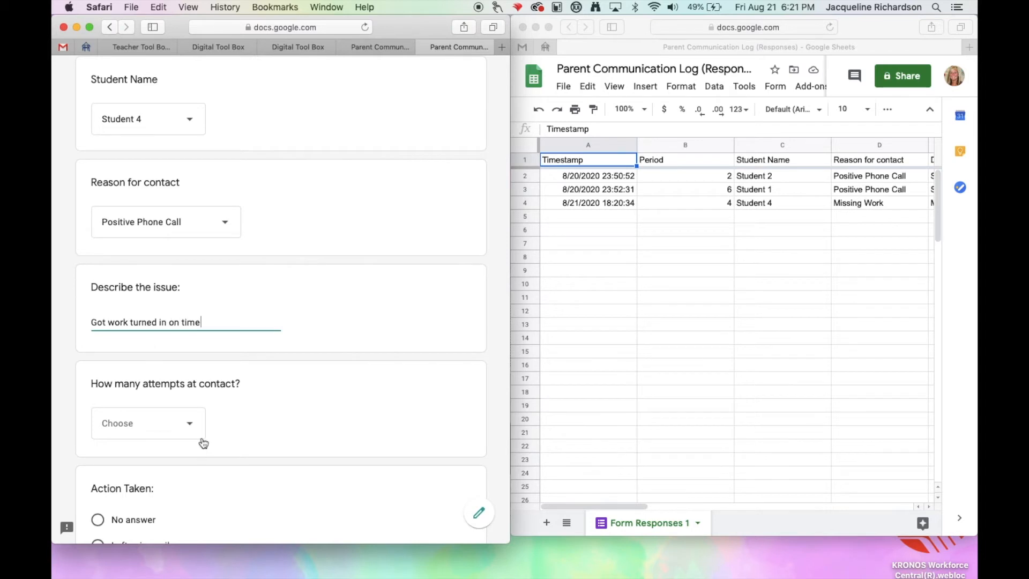
# Set the contact attempts to 1st attempt and the action taken to Emailed guardian.
pyautogui.click(176, 431)
pyautogui.click(176, 434)
pyautogui.scroll(-5, 257, 432)
pyautogui.click(257, 431)
pyautogui.scroll(-4, 309, 430)
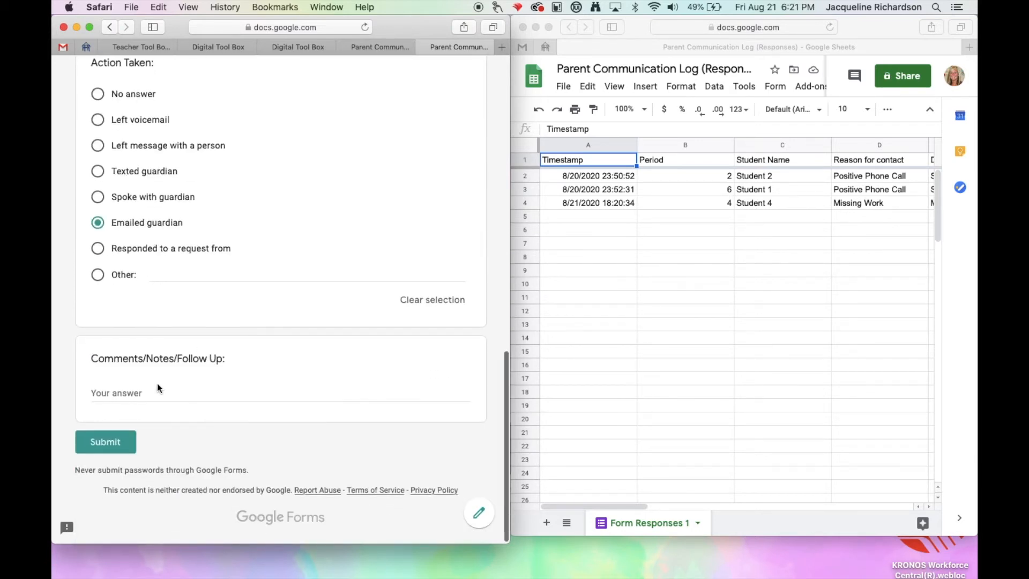
# Submit the Parent Communication Log response and check its new row across the columns of the responses spreadsheet.
pyautogui.click(103, 441)
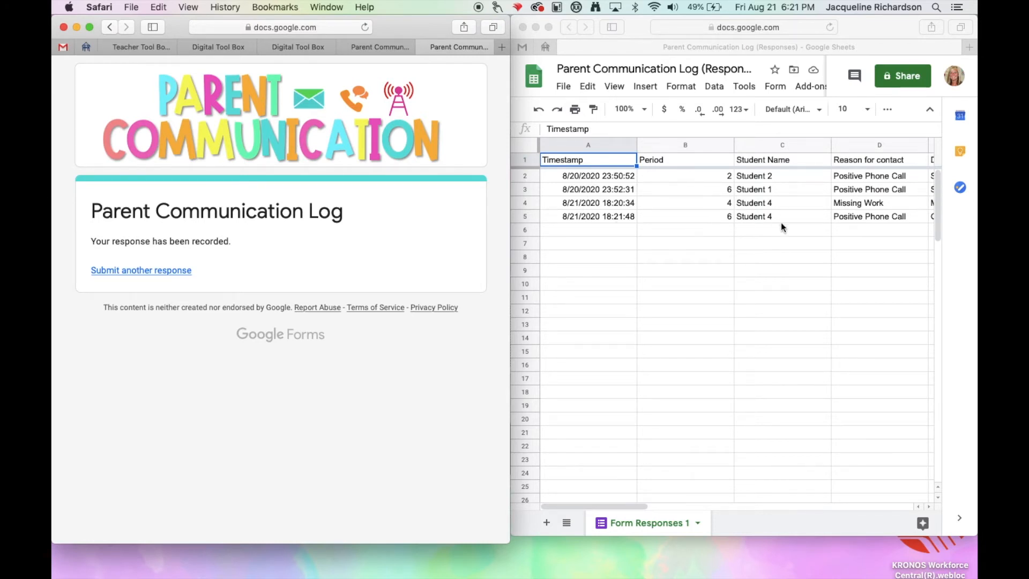
pyautogui.hscroll(10, 784, 223)
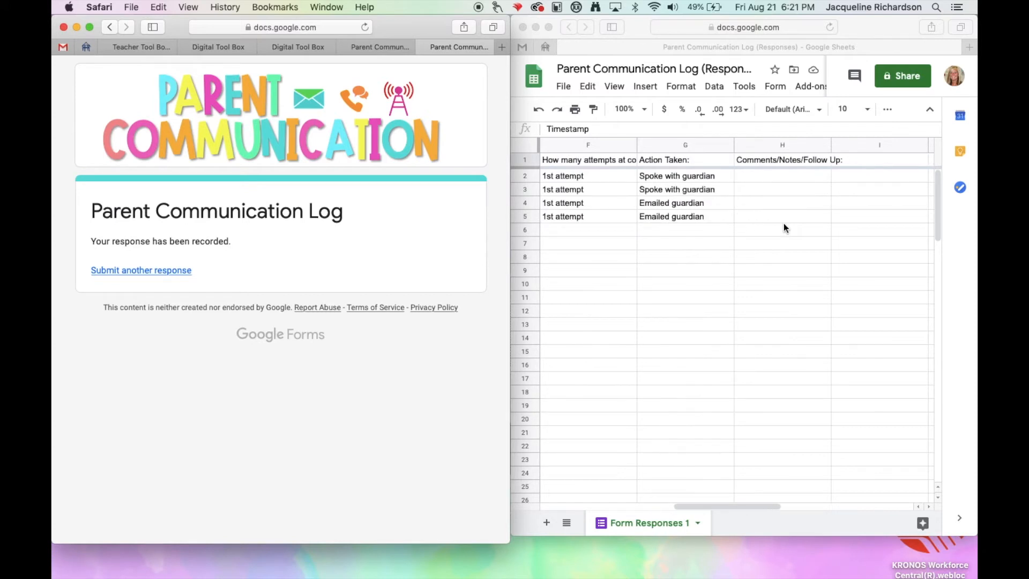
pyautogui.hscroll(-10, 784, 223)
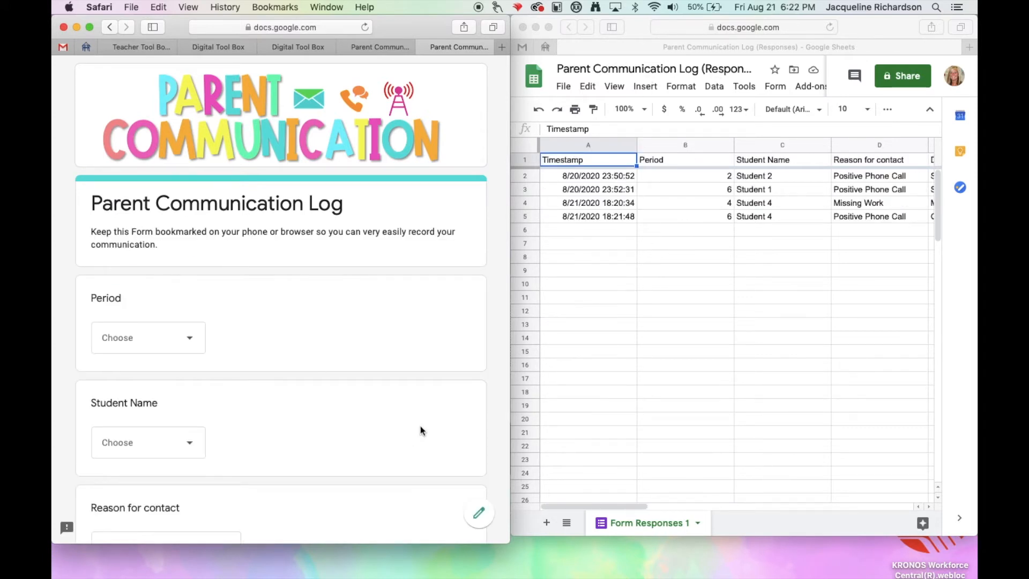
# Open the Parent Communication Log form for editing and examine the response summary charts for period, student, reason and issue.
pyautogui.click(478, 516)
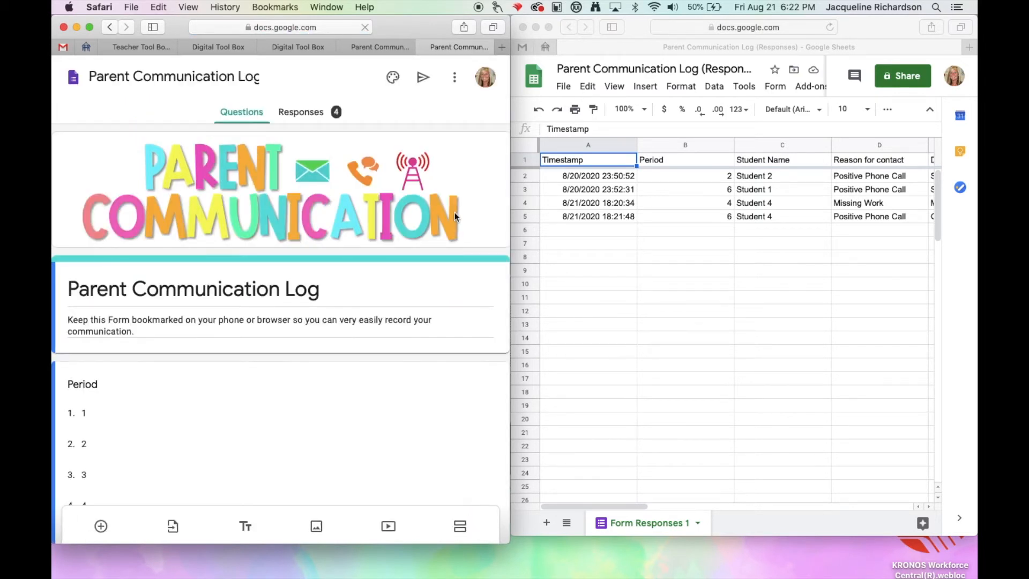
pyautogui.click(303, 114)
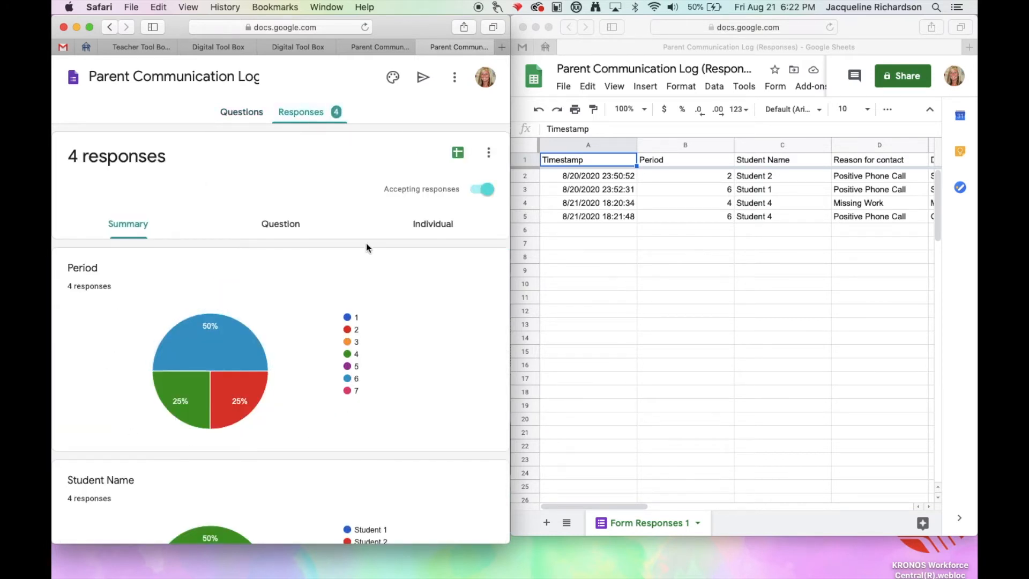
pyautogui.scroll(-10, 289, 443)
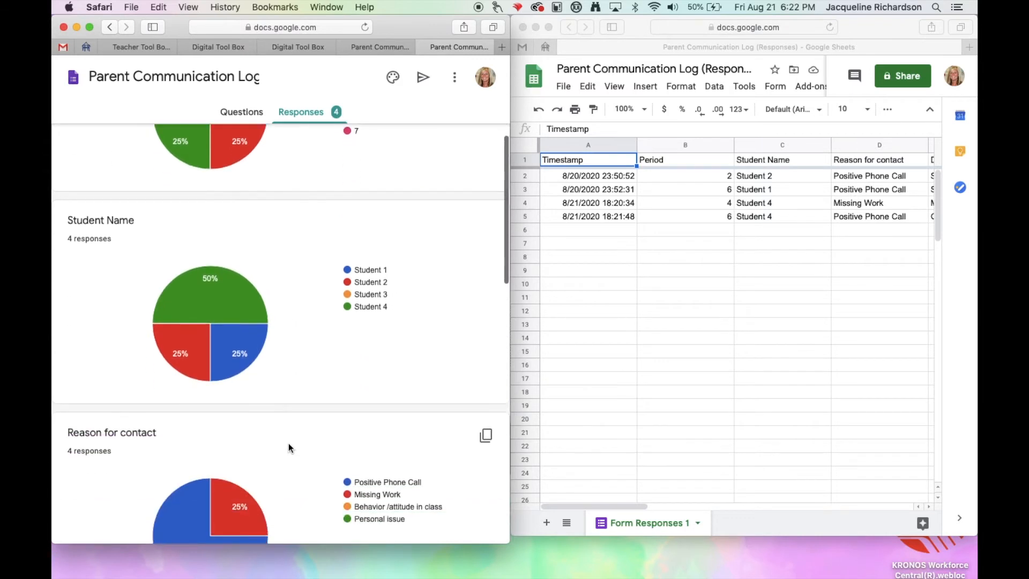
pyautogui.scroll(10, 288, 443)
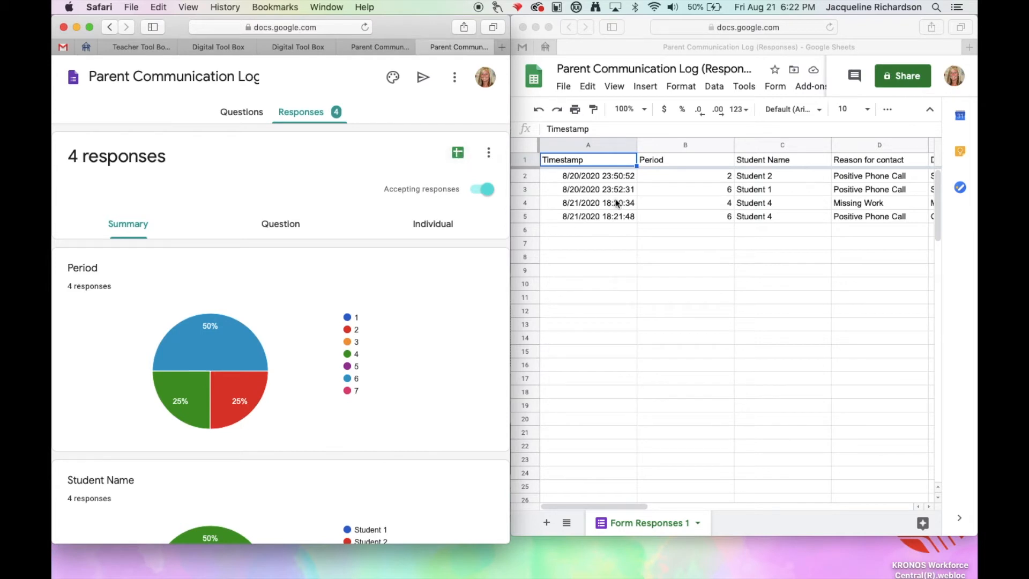
pyautogui.scroll(-3, 328, 325)
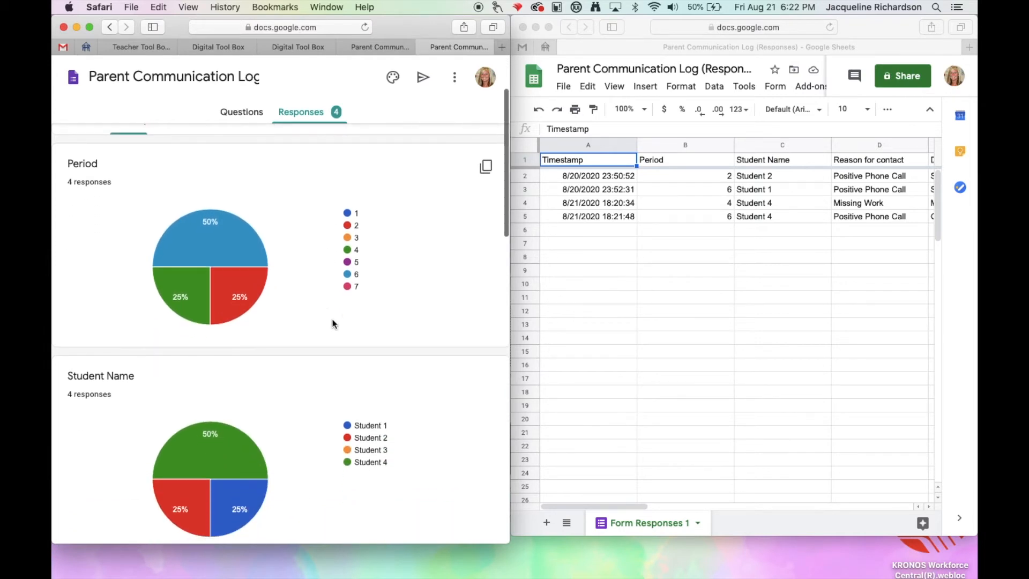
pyautogui.scroll(-10, 279, 445)
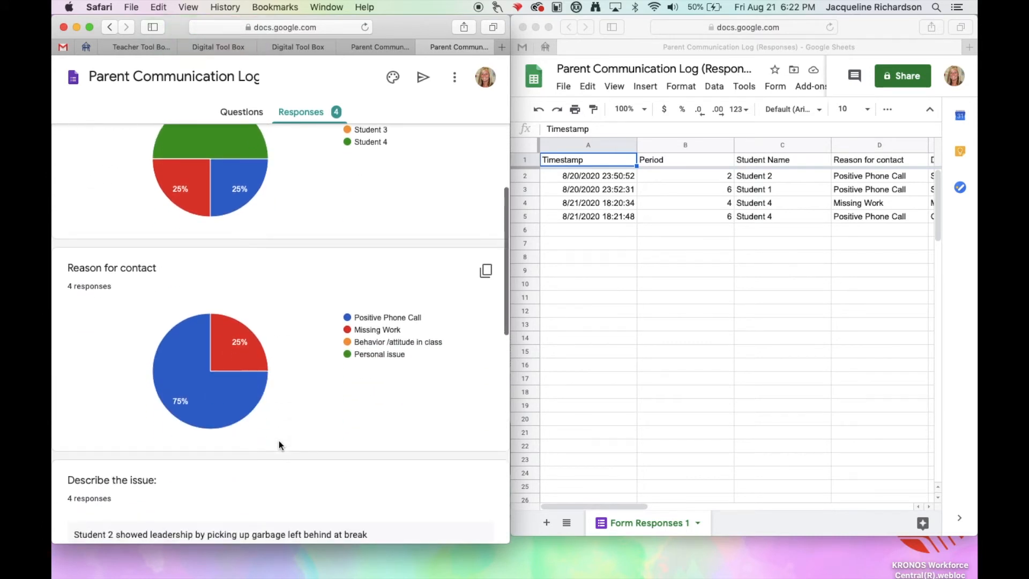
pyautogui.scroll(-2, 279, 442)
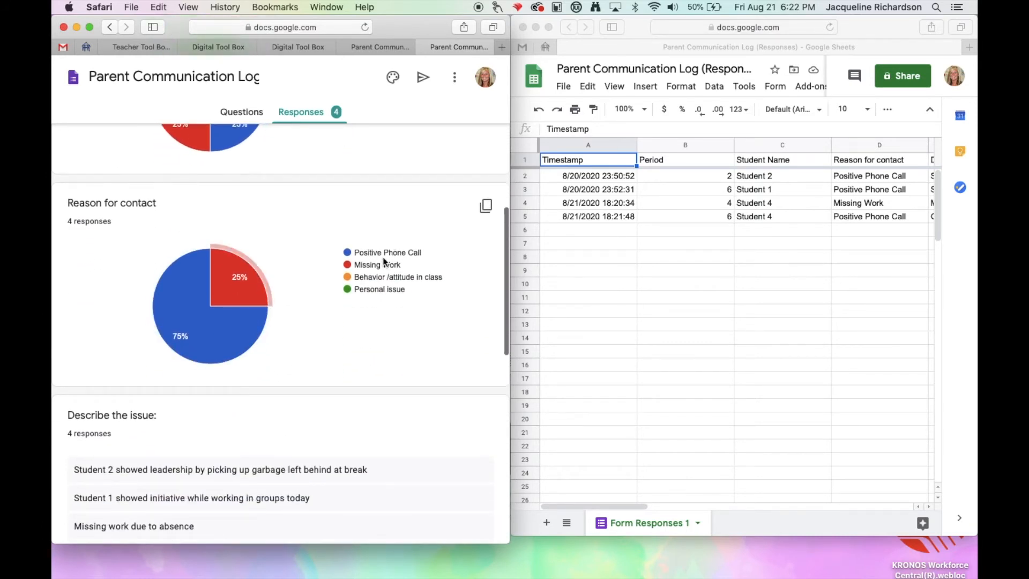
pyautogui.scroll(-6, 349, 439)
pyautogui.scroll(-7, 349, 439)
pyautogui.scroll(-2, 350, 438)
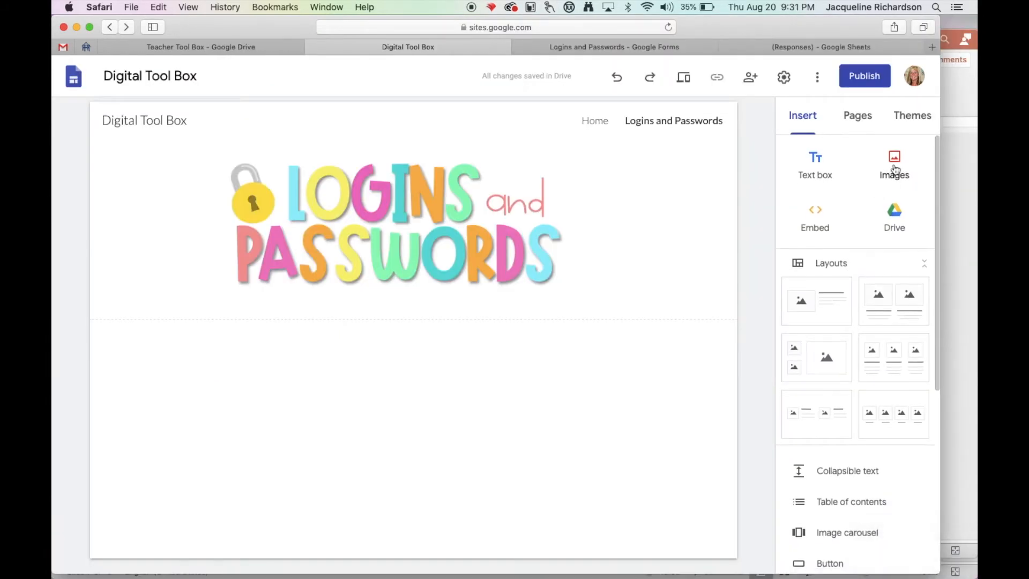
# Upload the rainbow FORM banner screenshot (9.31.42 PM) from the Desktop onto the Logins and Passwords page.
pyautogui.click(895, 160)
pyautogui.click(876, 210)
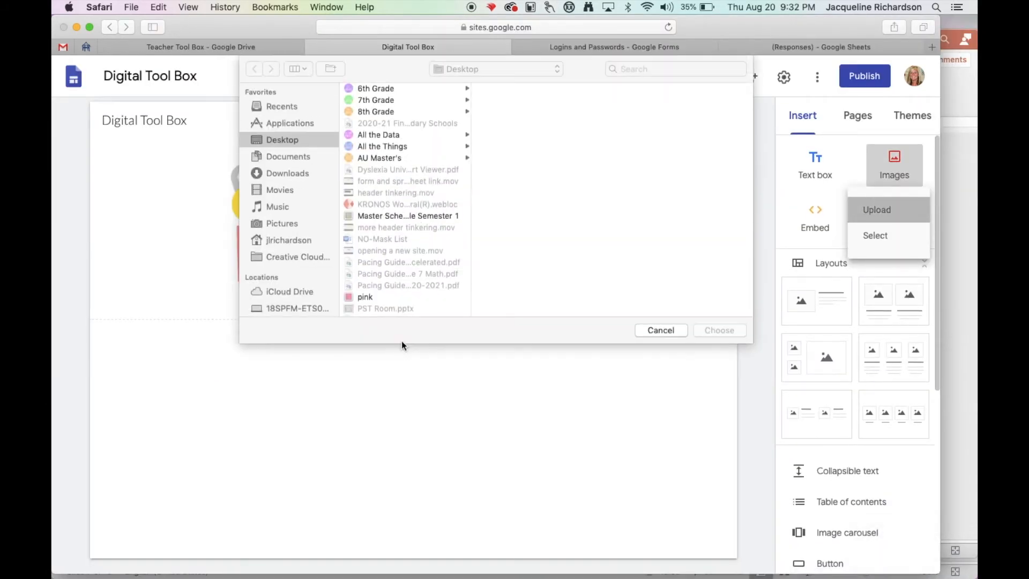
pyautogui.scroll(-10, 397, 266)
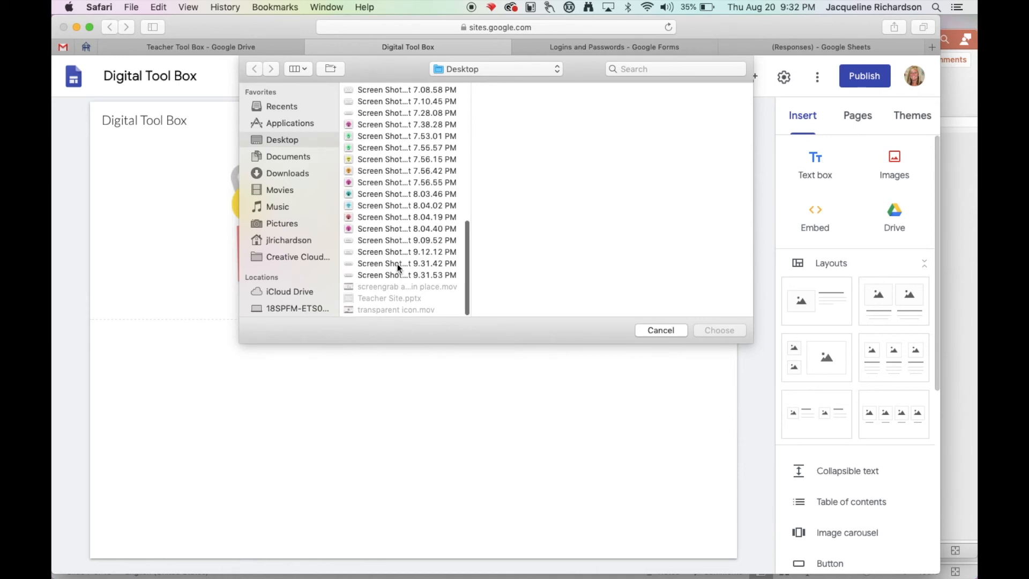
pyautogui.click(397, 264)
pyautogui.click(720, 330)
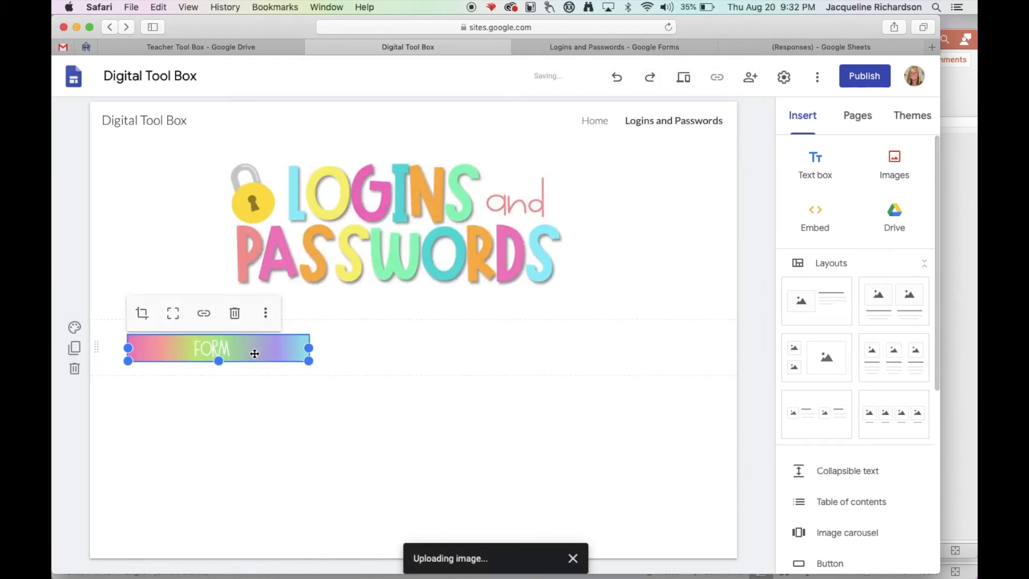
# Upload the Logins & Passwords banner image, Screen Shot 2020-08-20 at 9.31.53 PM, from the Desktop onto the page.
pyautogui.click(893, 171)
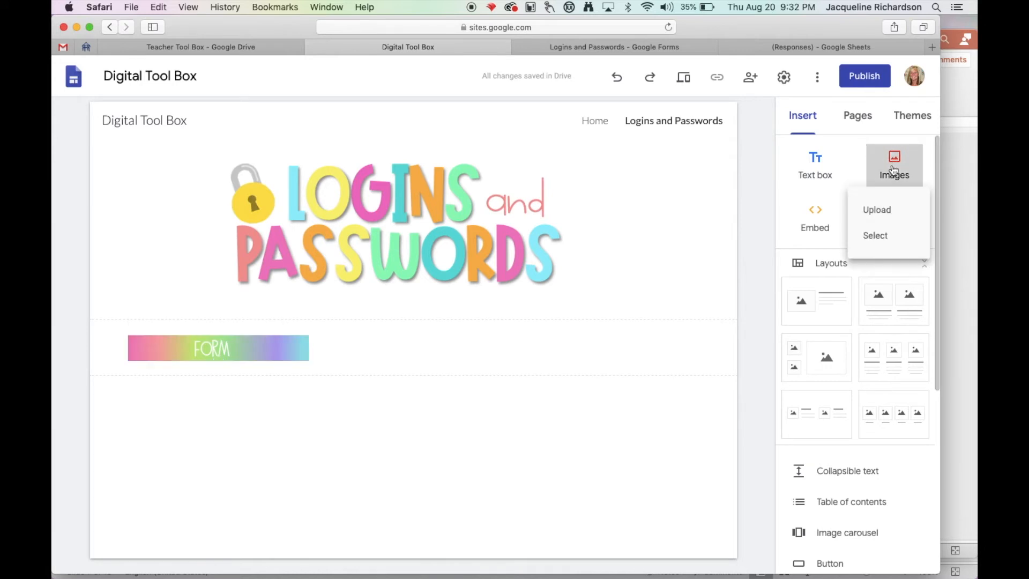
pyautogui.click(869, 214)
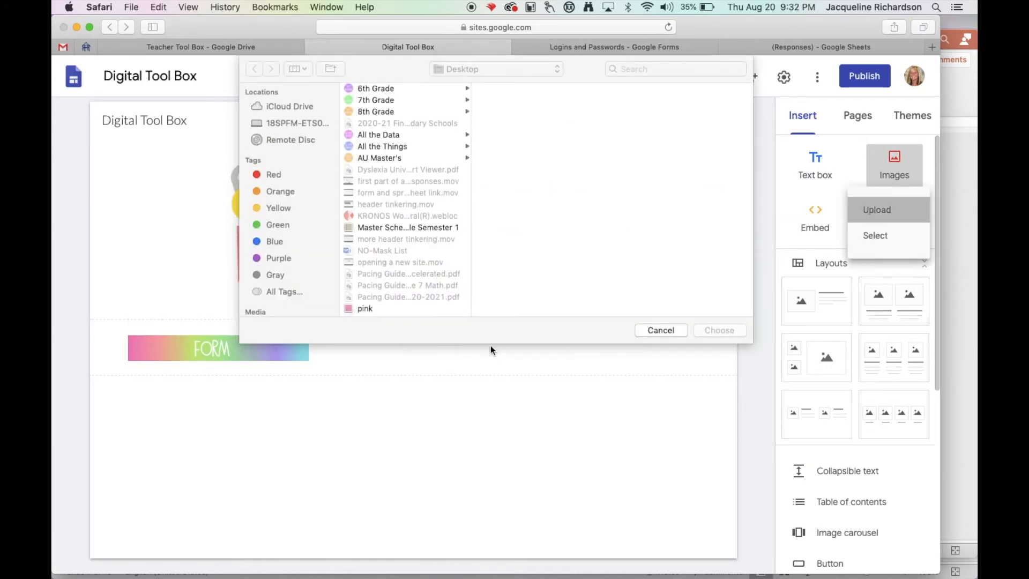
pyautogui.scroll(-5, 429, 241)
pyautogui.click(391, 277)
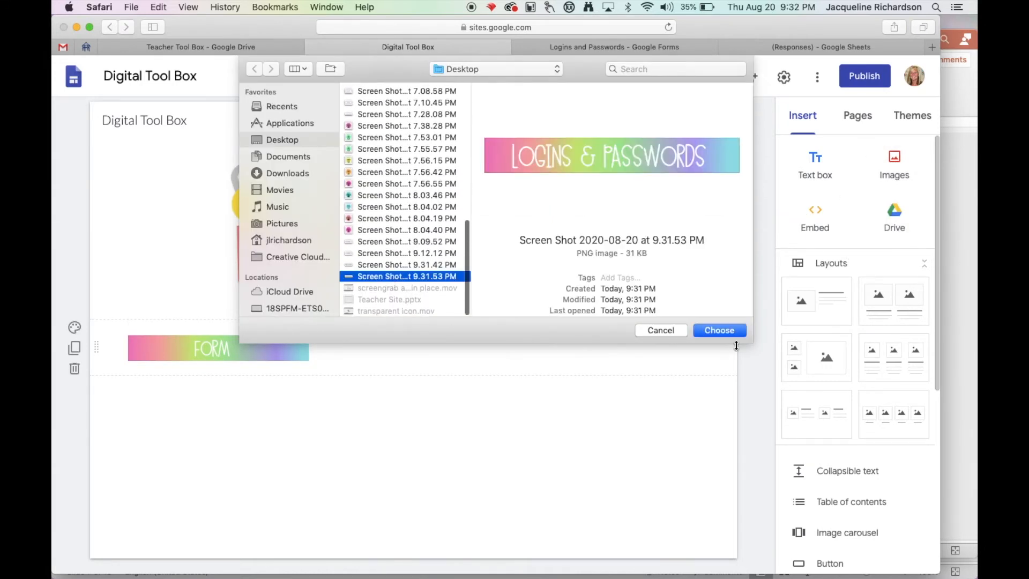
pyautogui.click(722, 329)
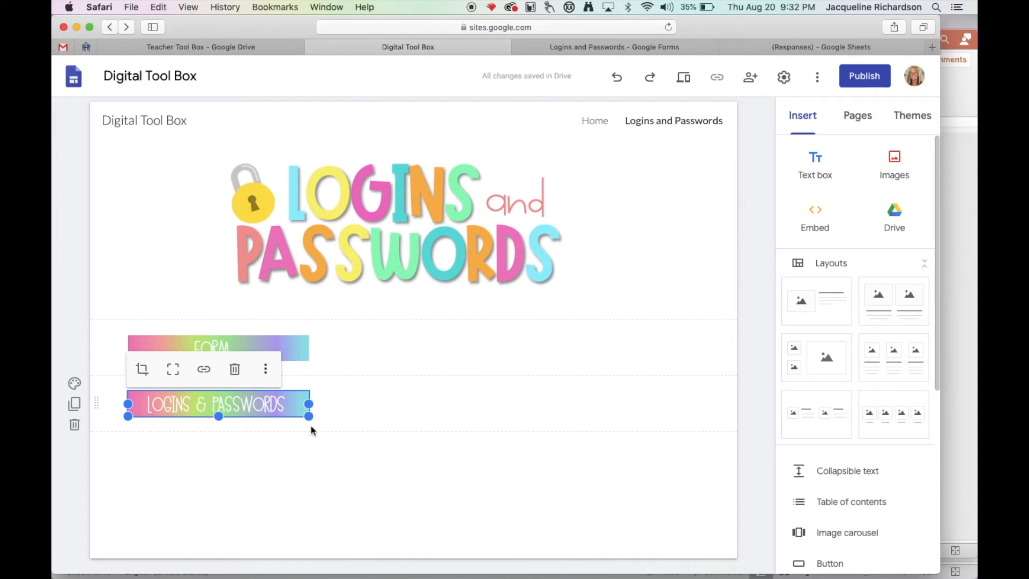
# Place the Logins & Passwords banner in the same row as the FORM banner and enlarge both to matching widths.
pyautogui.moveTo(291, 406); pyautogui.dragTo(583, 349)
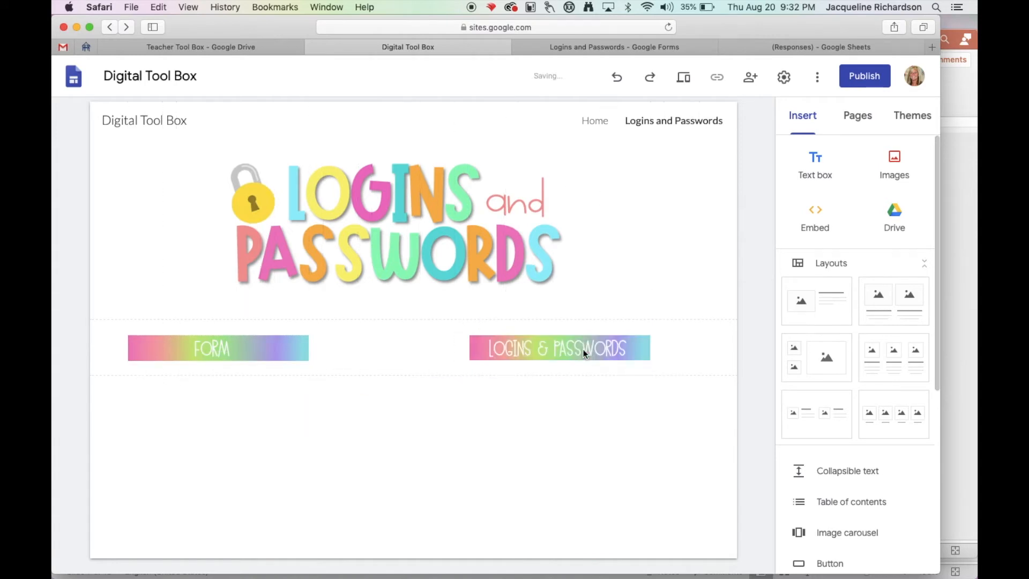
pyautogui.click(250, 338)
pyautogui.moveTo(310, 363); pyautogui.dragTo(372, 373)
pyautogui.click(528, 351)
pyautogui.moveTo(469, 362); pyautogui.dragTo(436, 377)
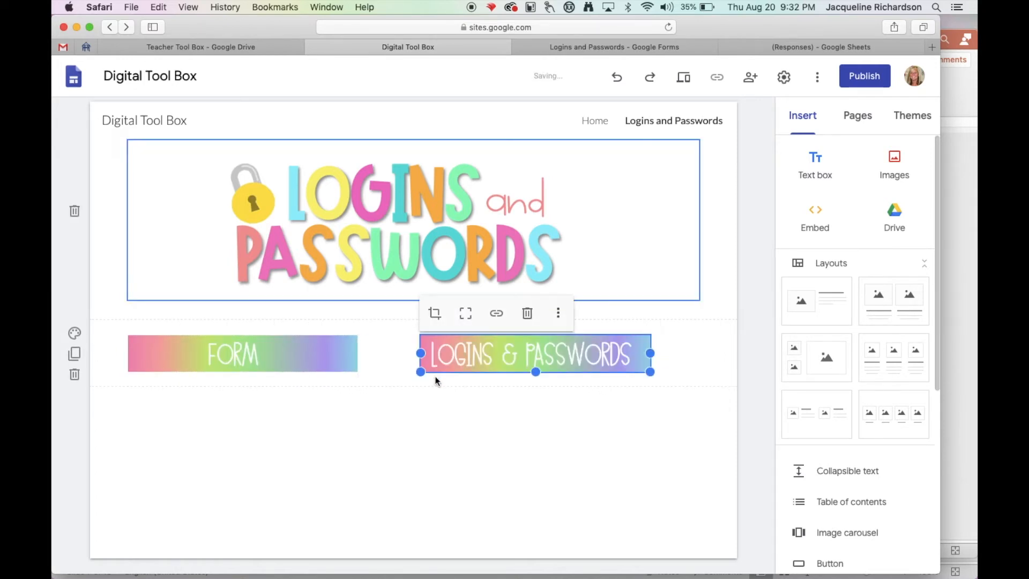
pyautogui.click(468, 424)
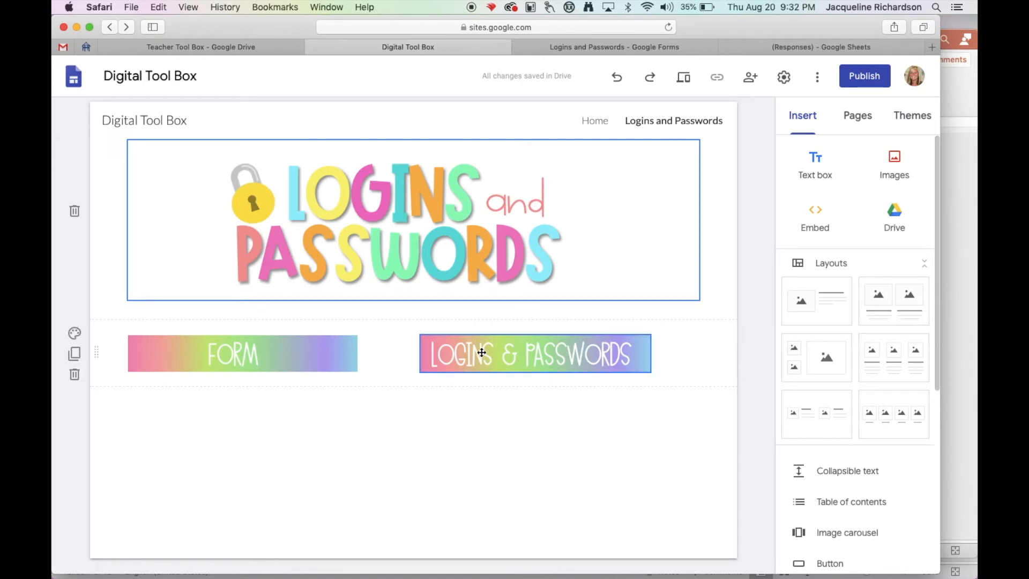
# Move the Logins & Passwords banner to line up with the right edge of the page header image and select it.
pyautogui.moveTo(482, 352); pyautogui.dragTo(569, 355)
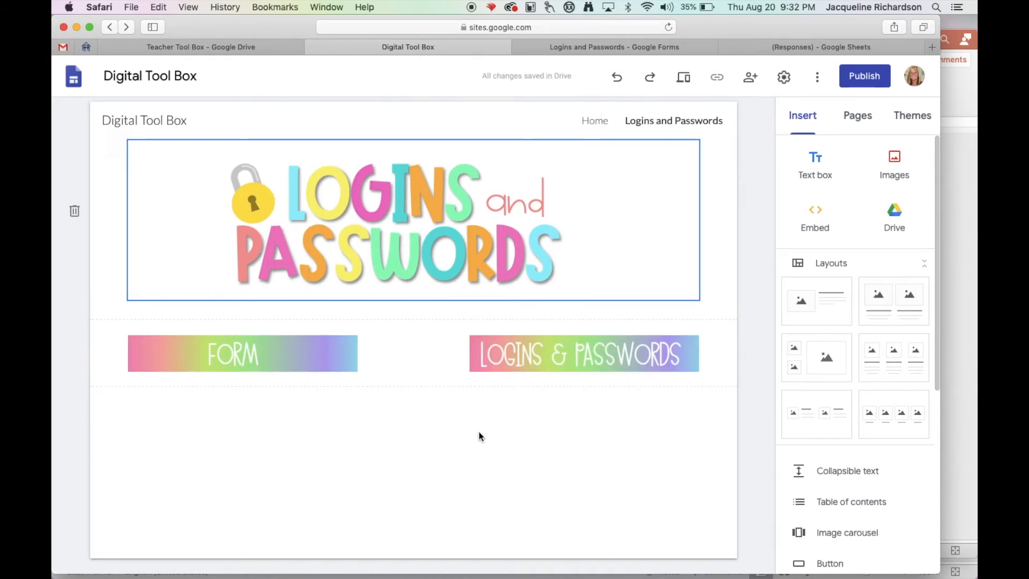
pyautogui.click(488, 354)
pyautogui.moveTo(470, 372); pyautogui.dragTo(464, 377)
pyautogui.click(473, 407)
pyautogui.click(553, 353)
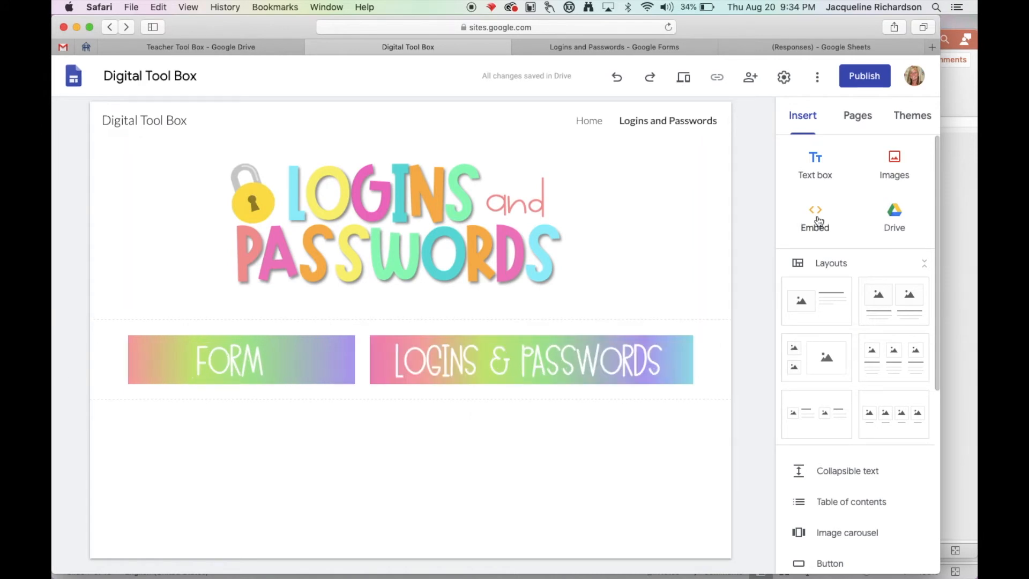
# Copy the sharing link of the Logins and Passwords (Responses) spreadsheet in Google Sheets.
pyautogui.click(816, 214)
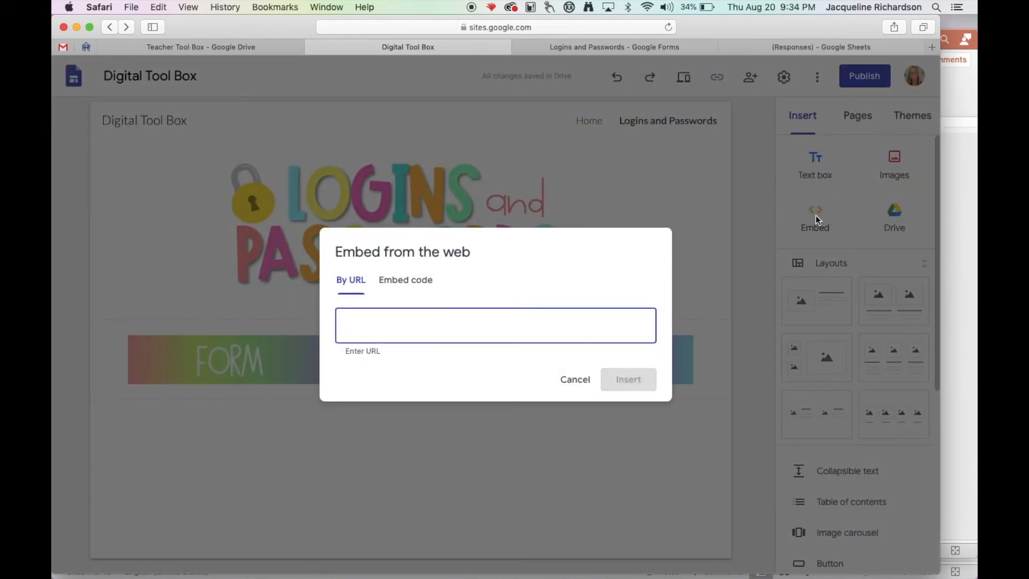
pyautogui.click(570, 379)
pyautogui.click(802, 48)
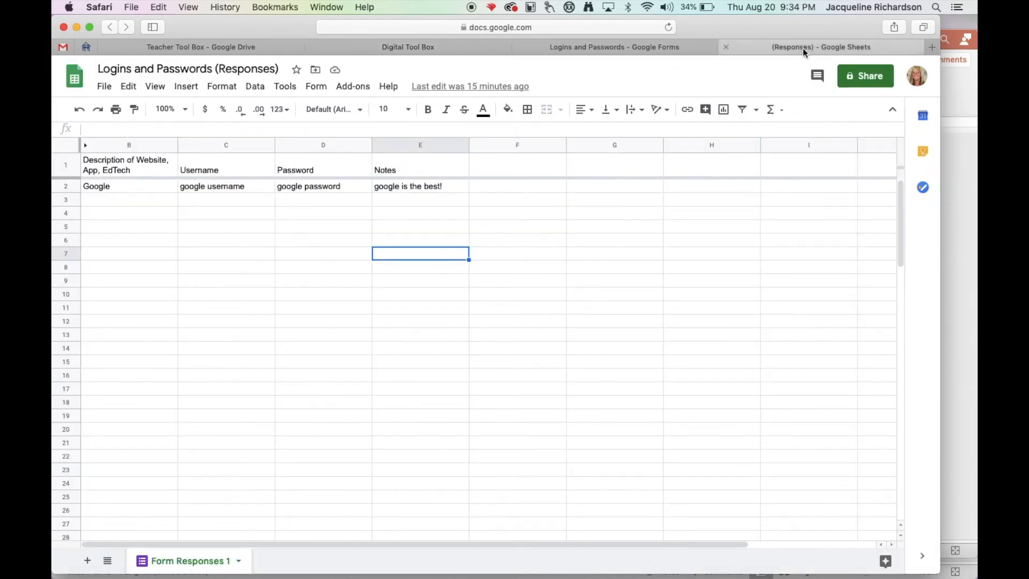
pyautogui.click(872, 80)
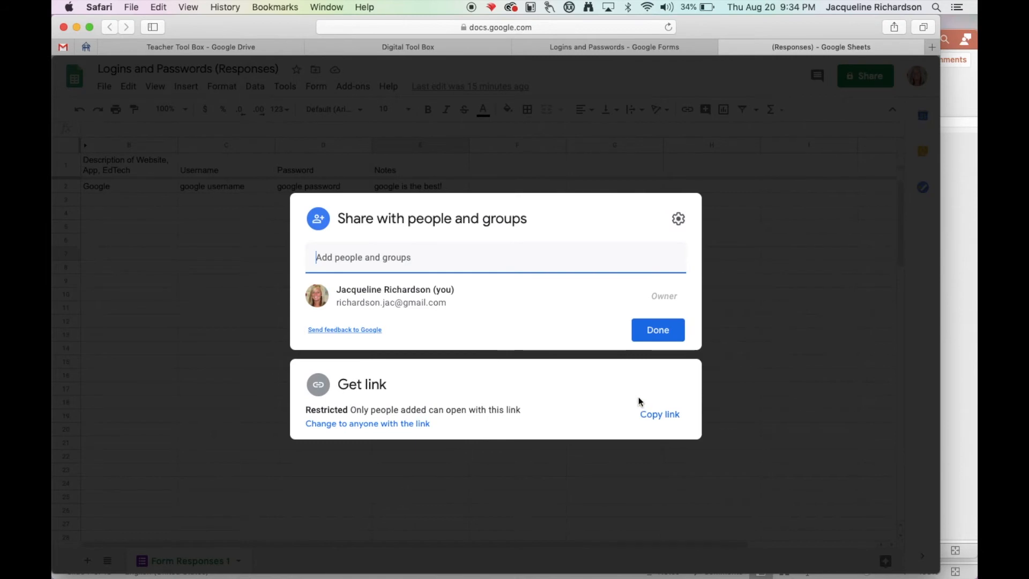
pyautogui.click(659, 420)
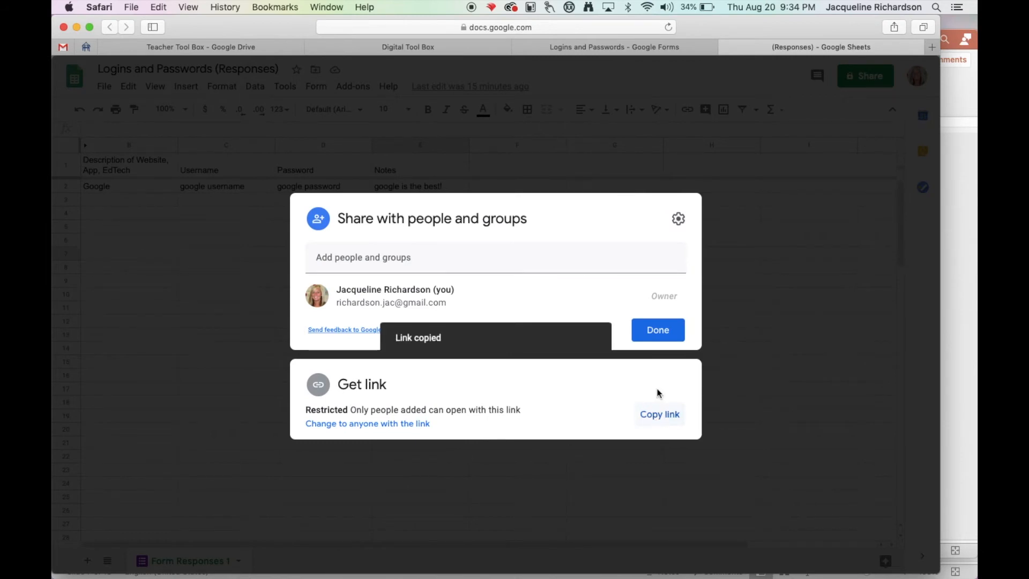
pyautogui.click(658, 330)
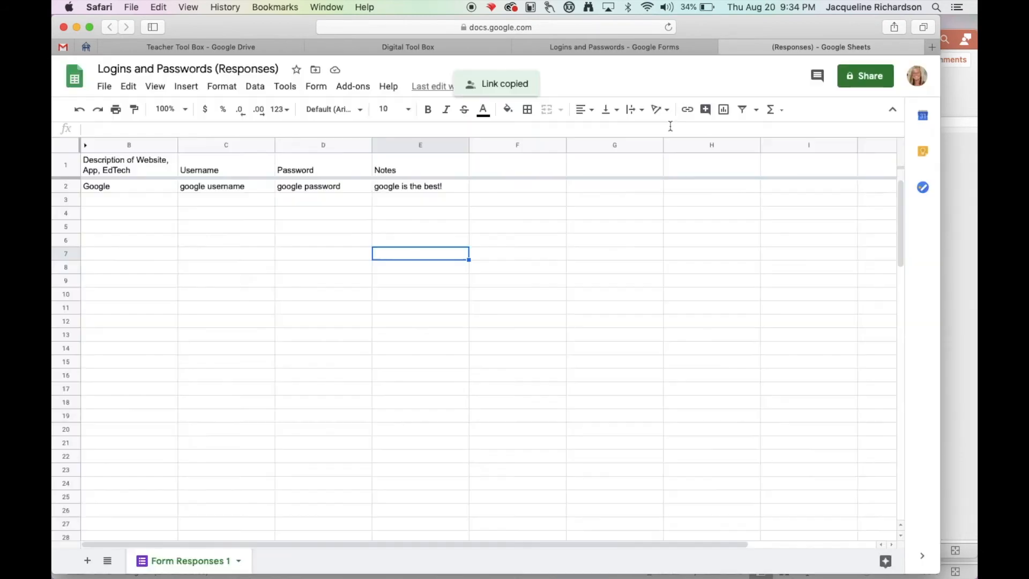
# Embed the responses spreadsheet by its copied URL below the banners on the site's Logins and Passwords page.
pyautogui.click(616, 52)
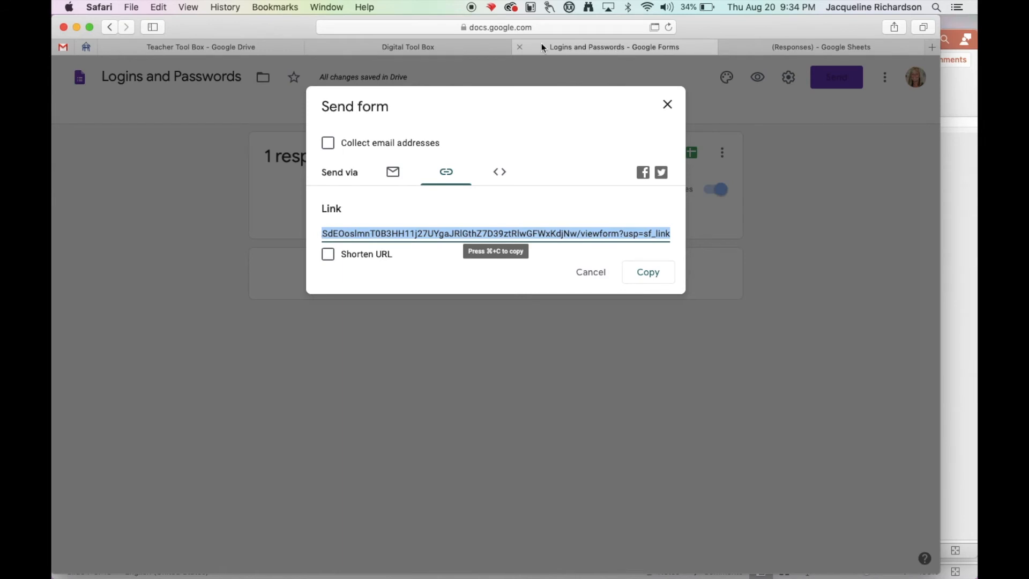
pyautogui.click(428, 48)
pyautogui.click(817, 213)
pyautogui.press('super+v')
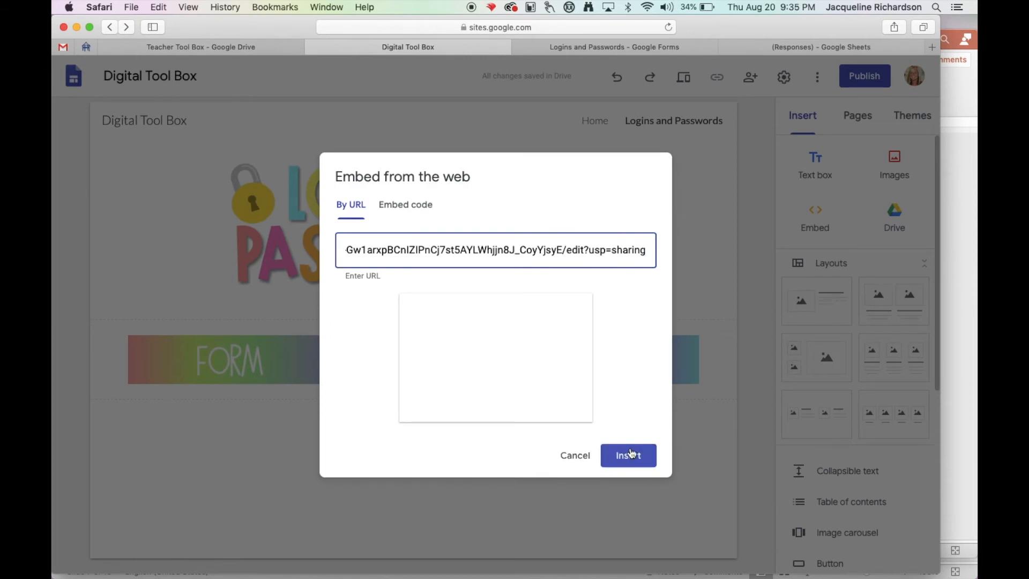
pyautogui.click(635, 462)
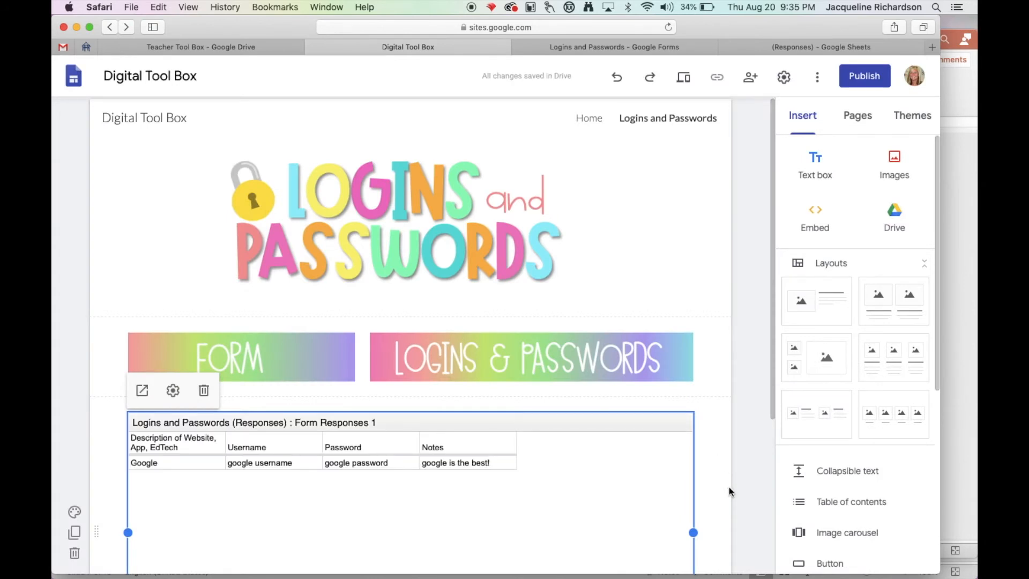
pyautogui.scroll(-4, 729, 486)
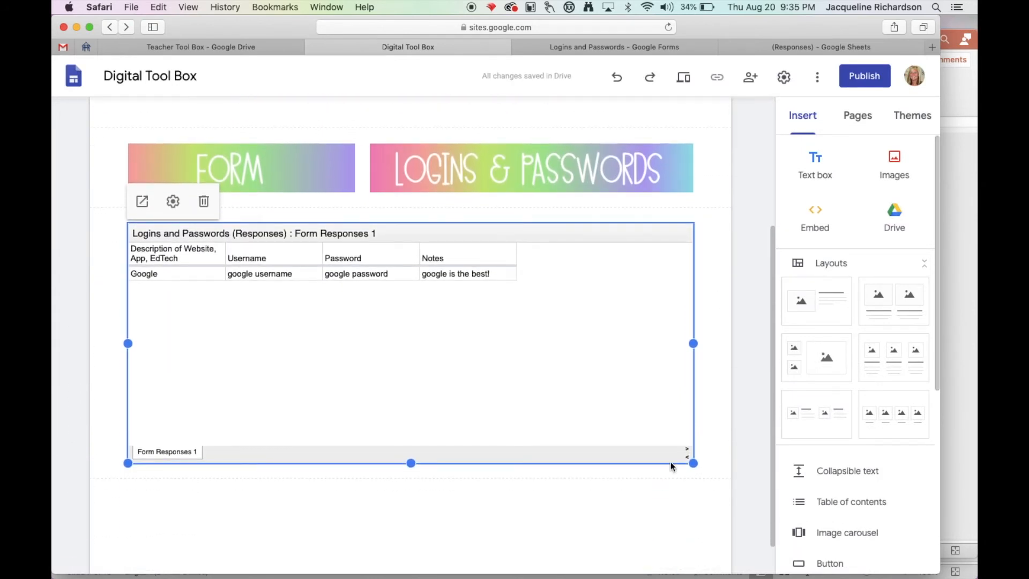
pyautogui.scroll(3, 523, 400)
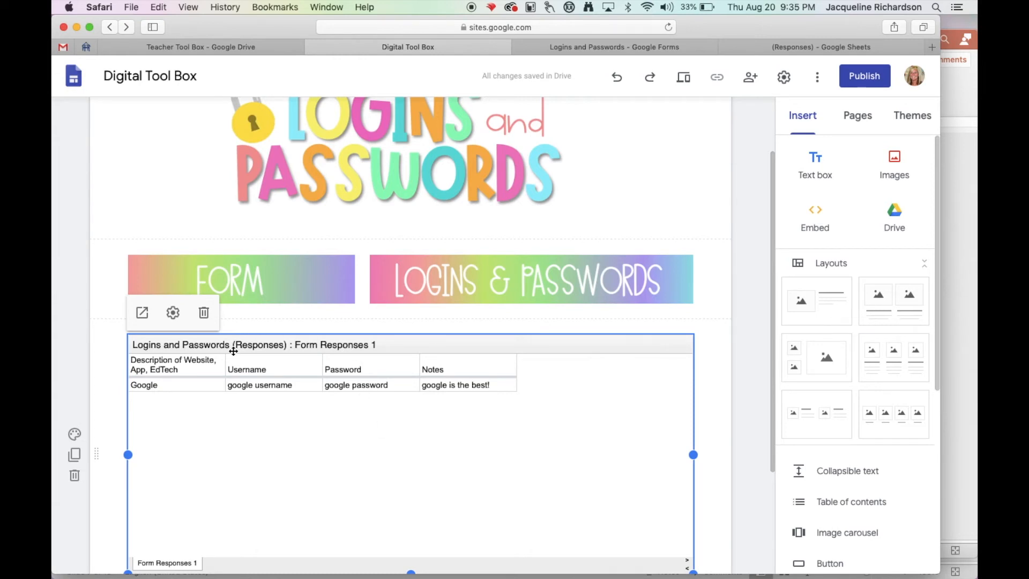
# Select the FORM banner and copy the send link of the Logins and Passwords form from Google Forms.
pyautogui.click(294, 272)
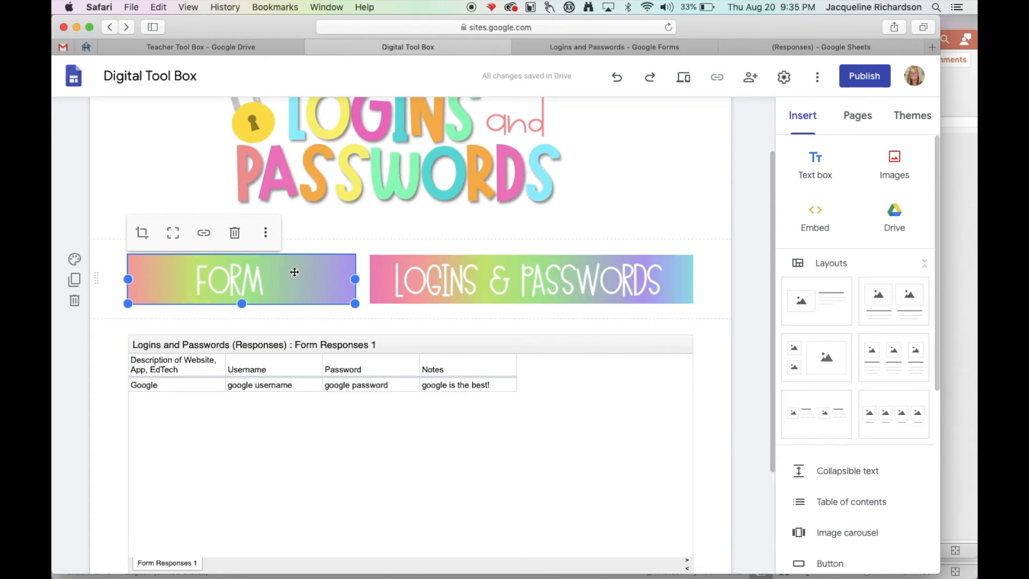
pyautogui.click(616, 49)
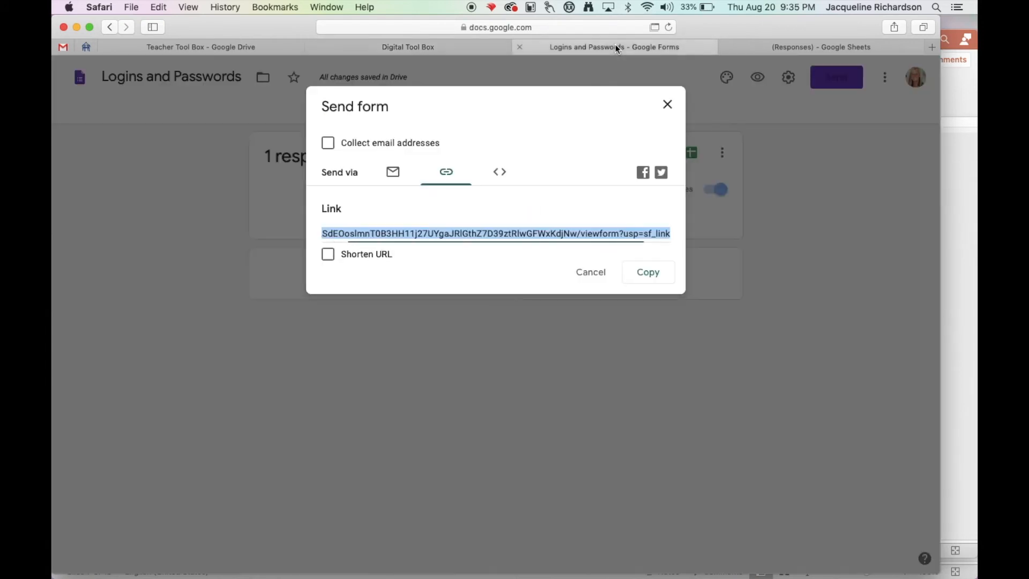
pyautogui.click(591, 270)
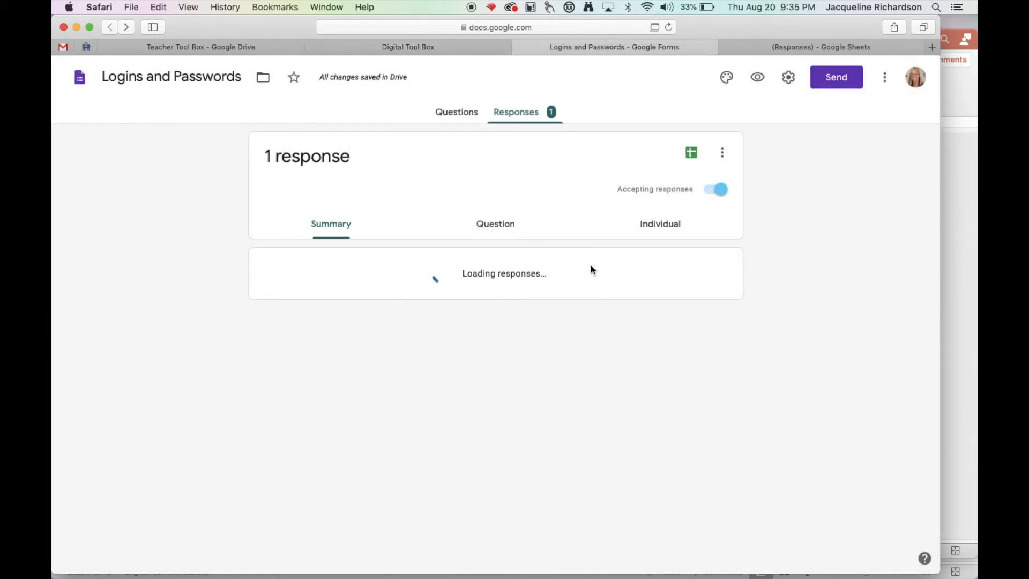
pyautogui.click(836, 78)
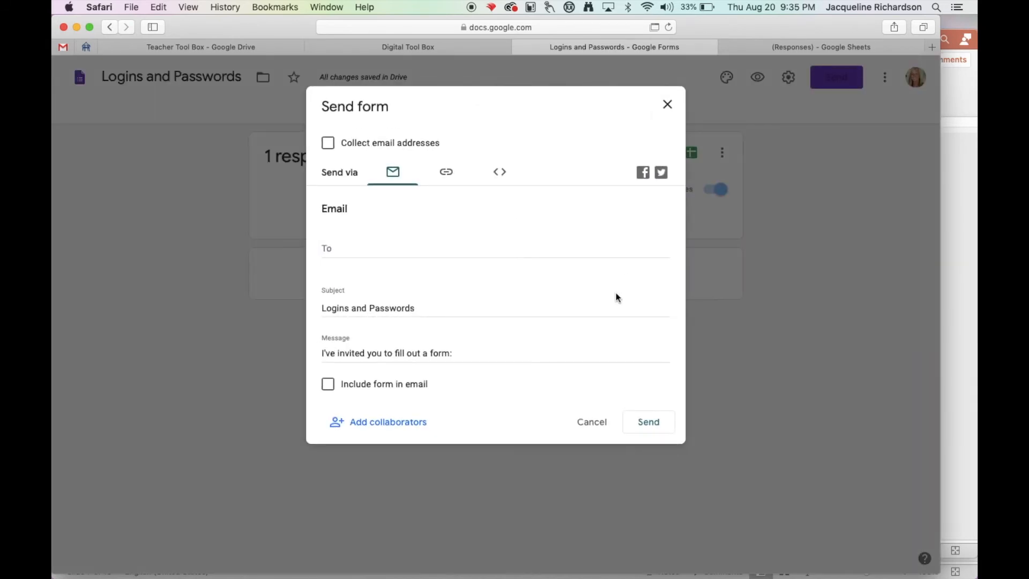
pyautogui.click(459, 183)
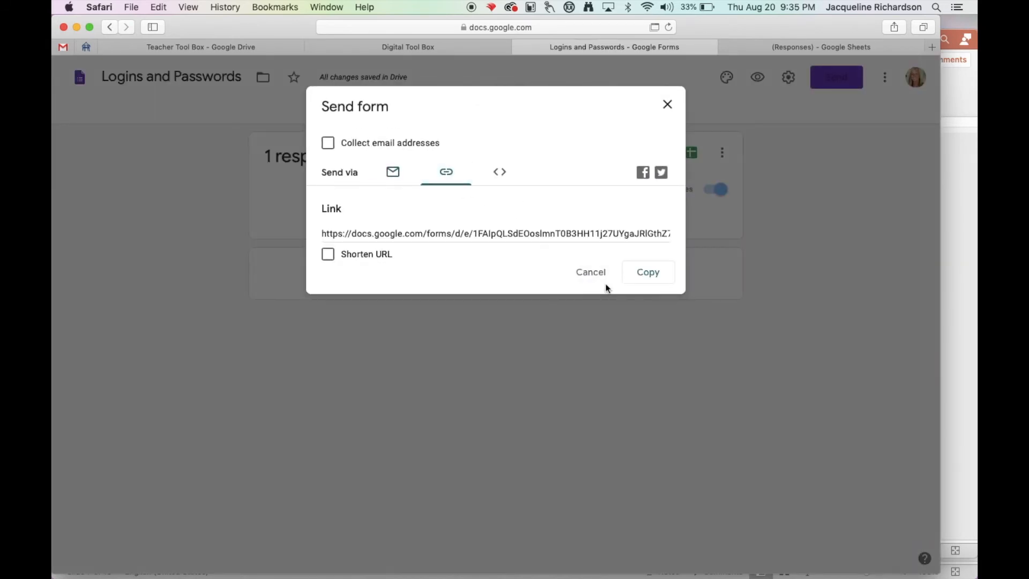
pyautogui.click(647, 279)
# Link the FORM banner on the Digital Tool Box site to the copied form URL.
pyautogui.click(446, 47)
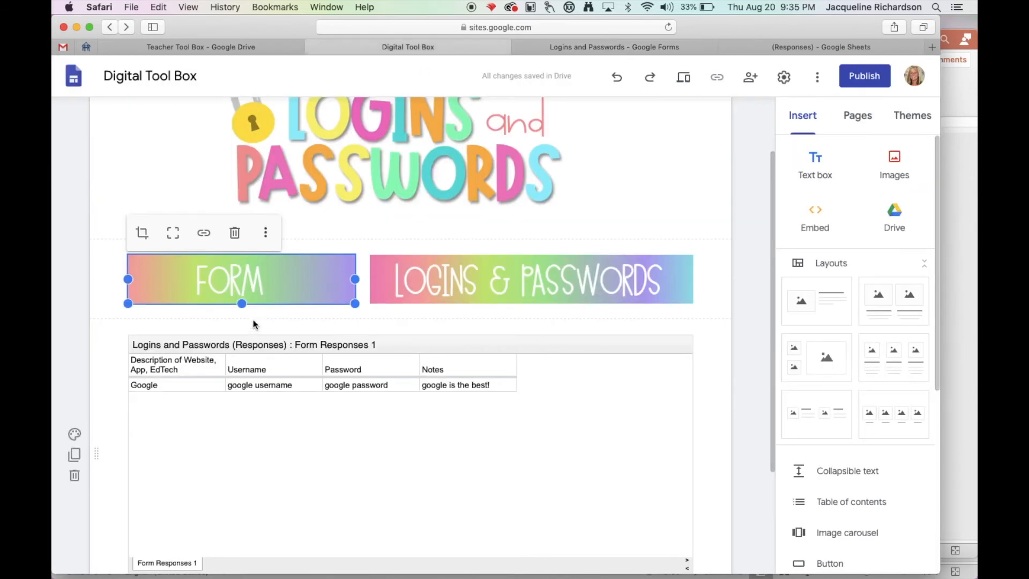
pyautogui.click(206, 236)
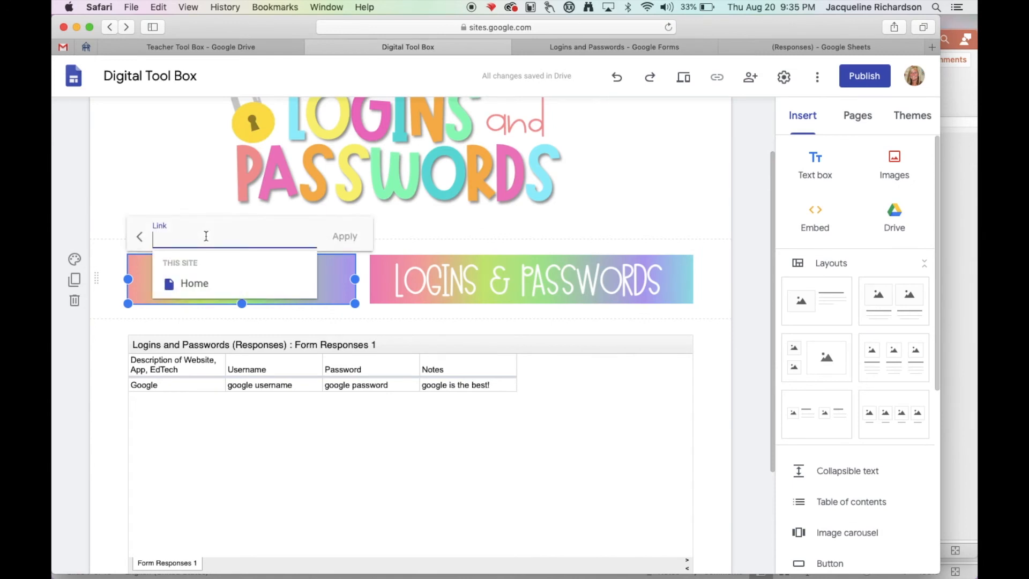
pyautogui.press('super+v')
pyautogui.click(346, 236)
# Link the Logins & Passwords banner to the responses spreadsheet using the sheet's copied sharing link.
pyautogui.click(552, 286)
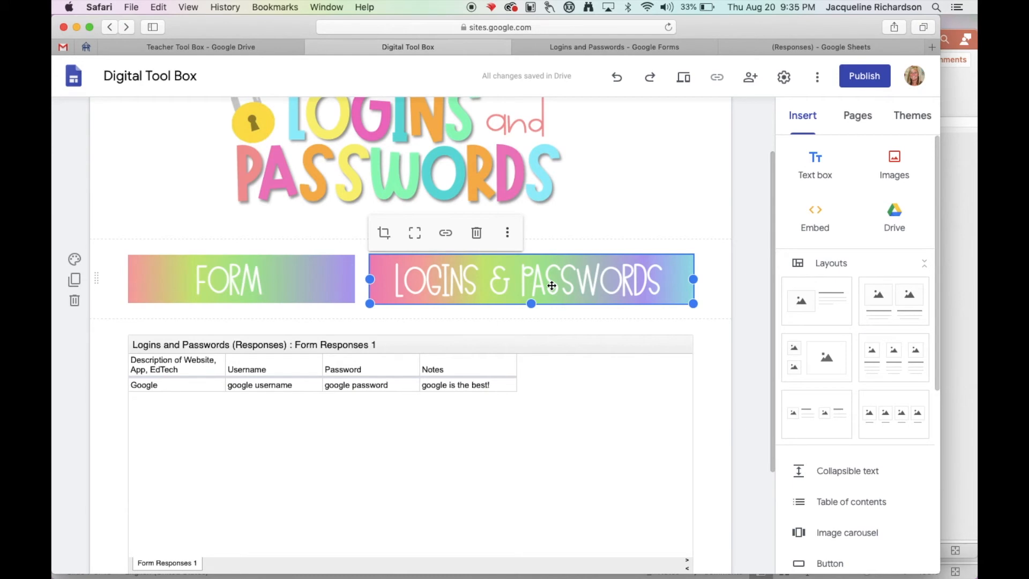
pyautogui.click(789, 46)
pyautogui.click(860, 77)
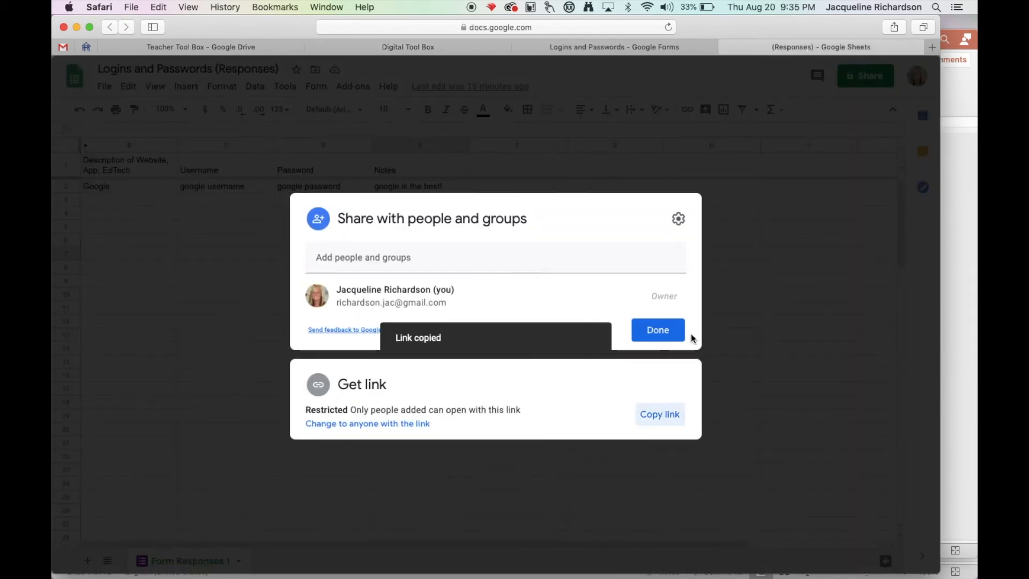
pyautogui.click(408, 47)
pyautogui.click(445, 234)
pyautogui.press('super+v')
pyautogui.click(588, 236)
pyautogui.click(720, 406)
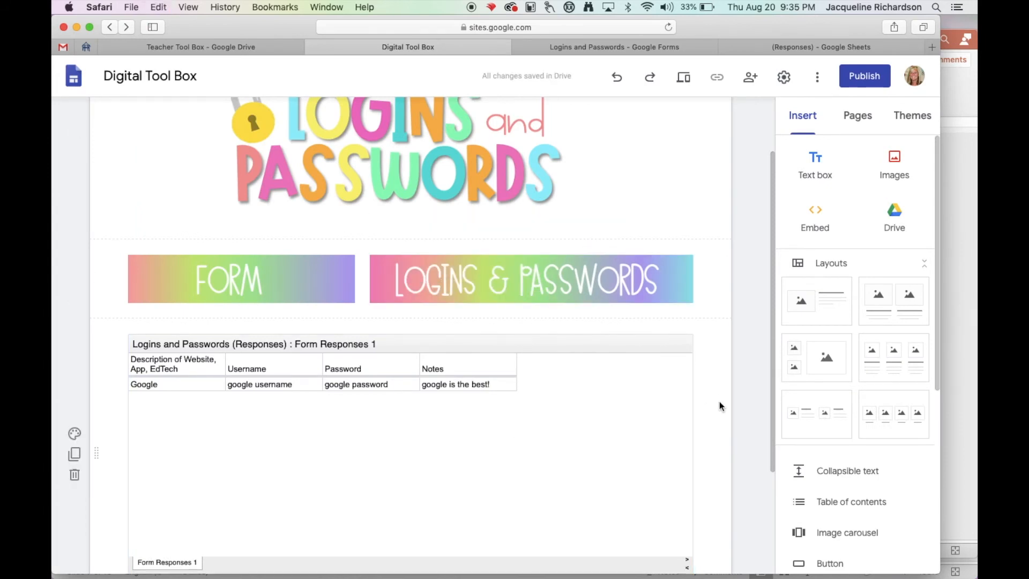
# Link the pink Logins & Passwords circle on the Home page to the site's Logins and Passwords page.
pyautogui.click(858, 116)
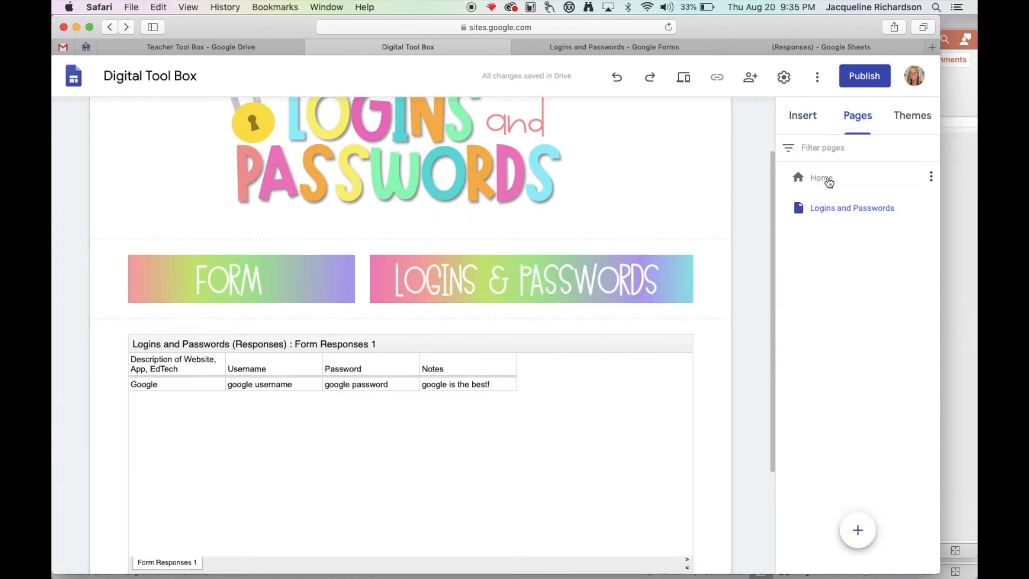
pyautogui.click(825, 179)
pyautogui.scroll(-3, 354, 413)
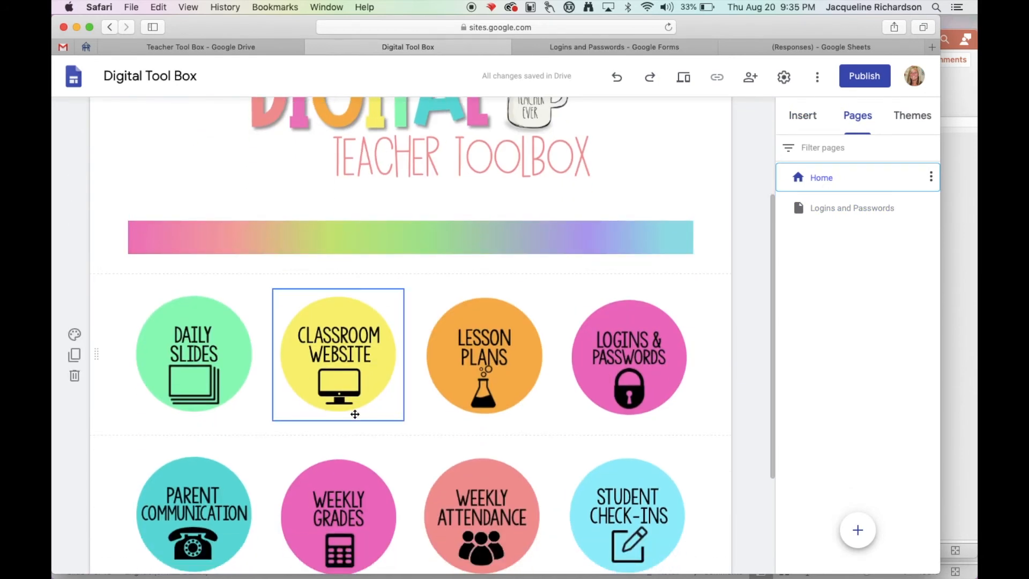
pyautogui.click(627, 301)
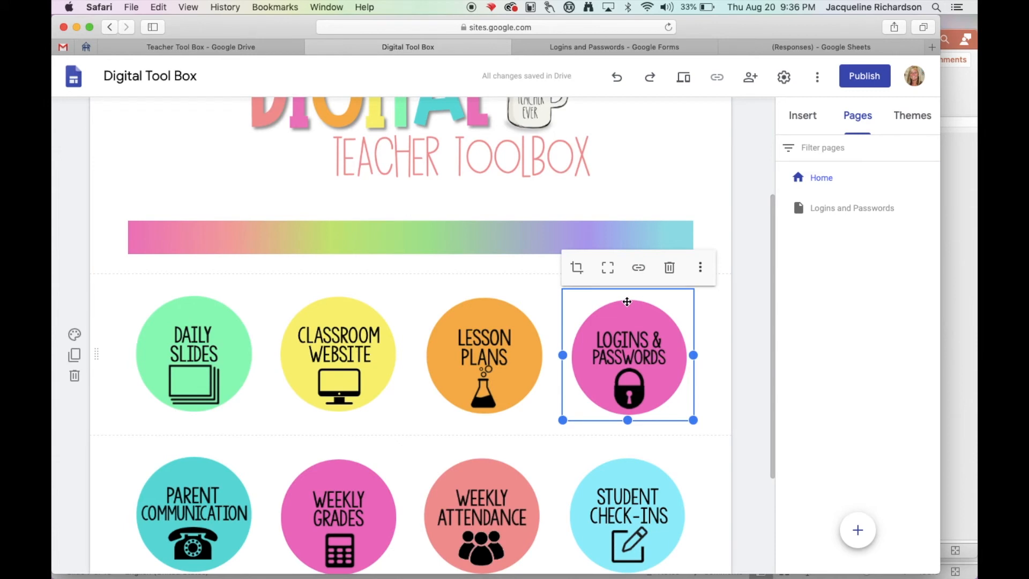
pyautogui.click(638, 267)
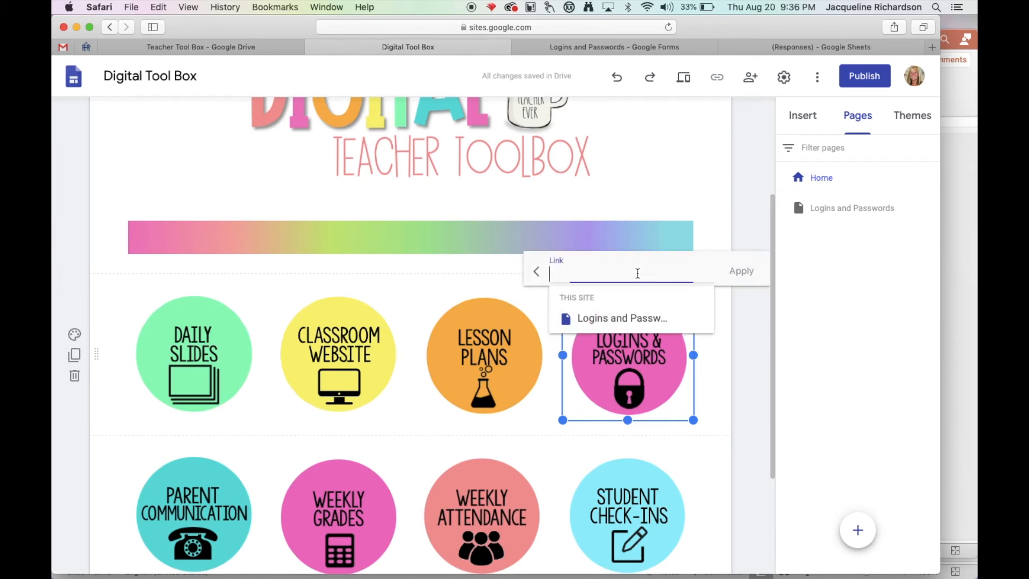
pyautogui.click(612, 318)
pyautogui.click(743, 272)
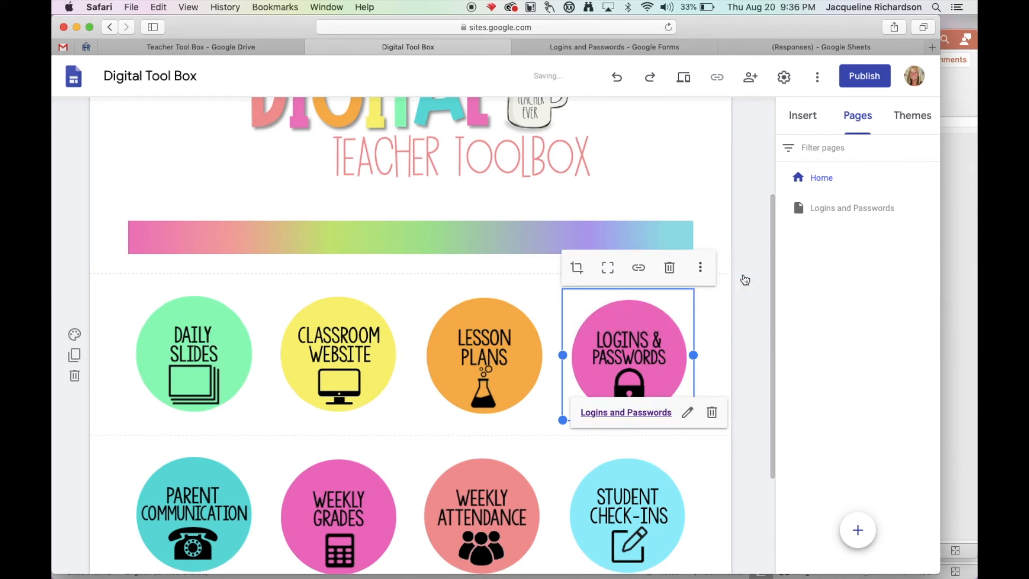
pyautogui.click(748, 314)
# Preview the site, follow the Logins & Passwords circle to its page and look over the banners and embedded sheet.
pyautogui.click(685, 78)
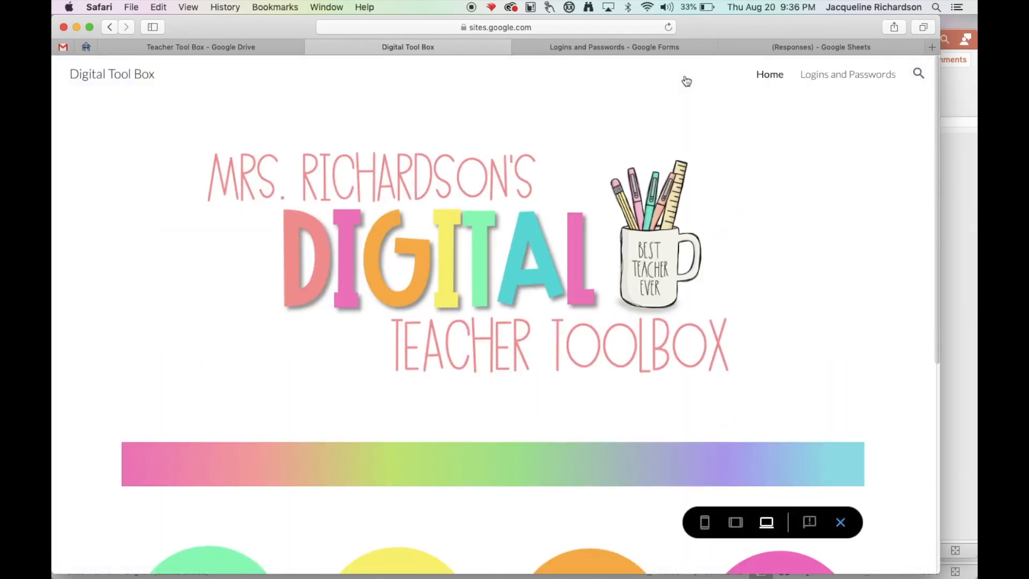
pyautogui.scroll(-6, 687, 81)
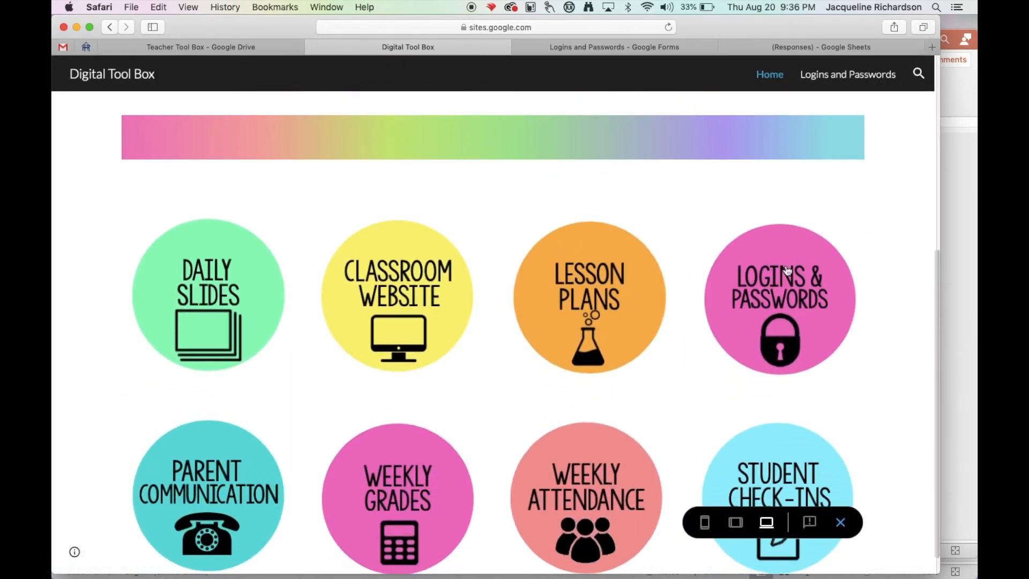
pyautogui.click(787, 269)
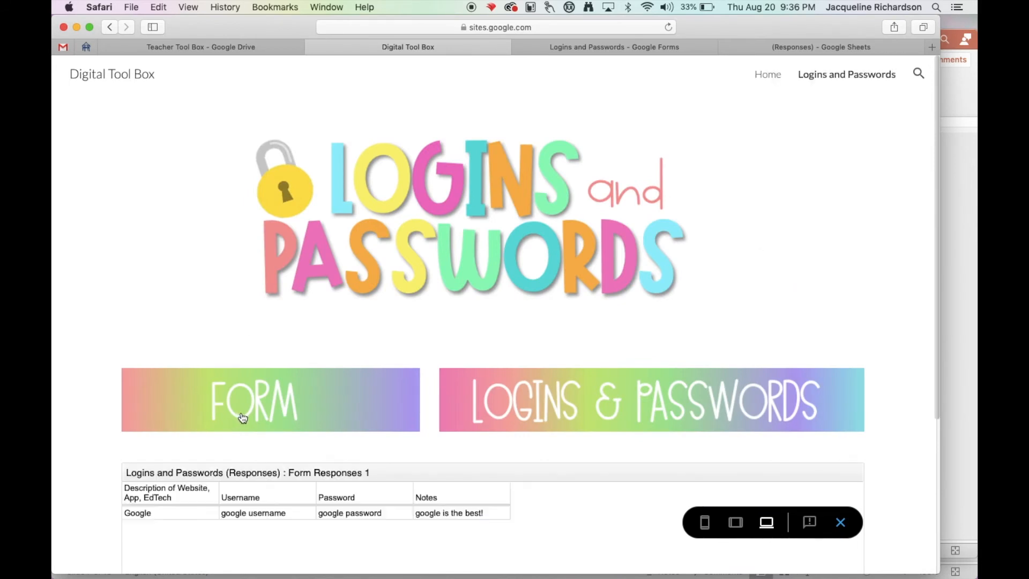
pyautogui.scroll(-3, 242, 417)
pyautogui.scroll(-2, 241, 413)
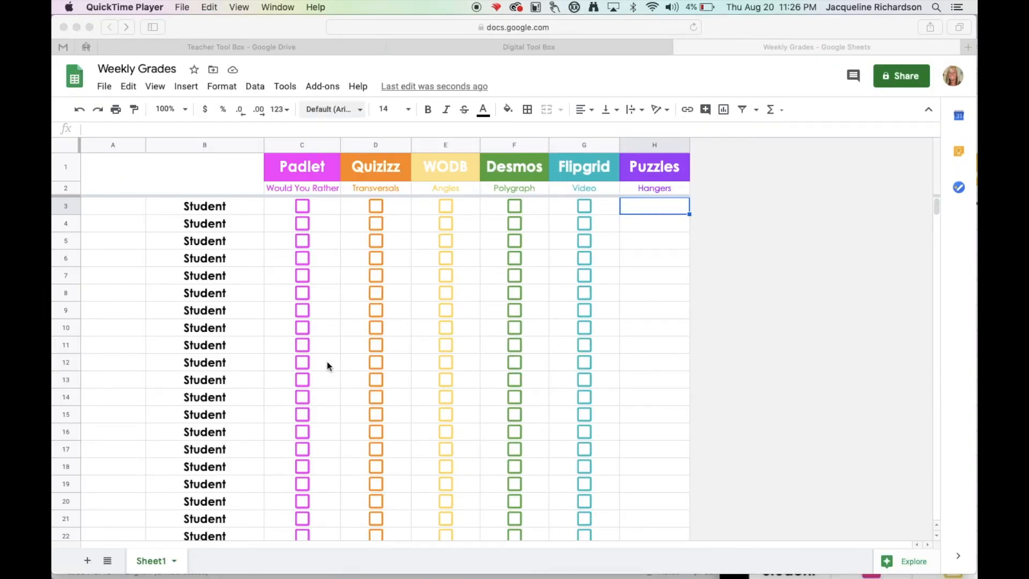
# Tick the Weekly Grades checkboxes for Quizizz in row 8, WODB in rows 8 and 10, and Desmos in row 12.
pyautogui.click(446, 292)
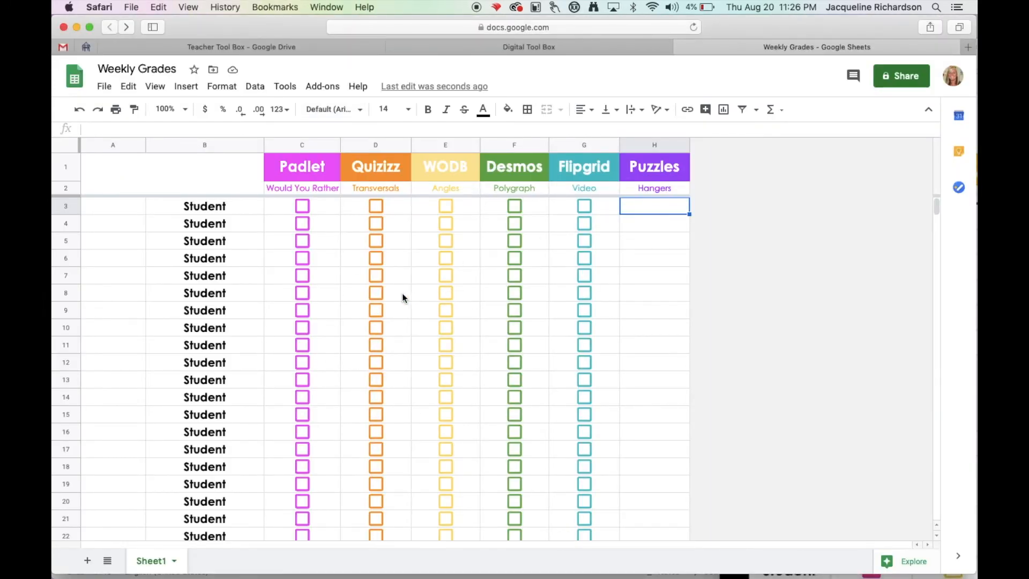
pyautogui.click(381, 294)
pyautogui.click(447, 293)
pyautogui.click(448, 328)
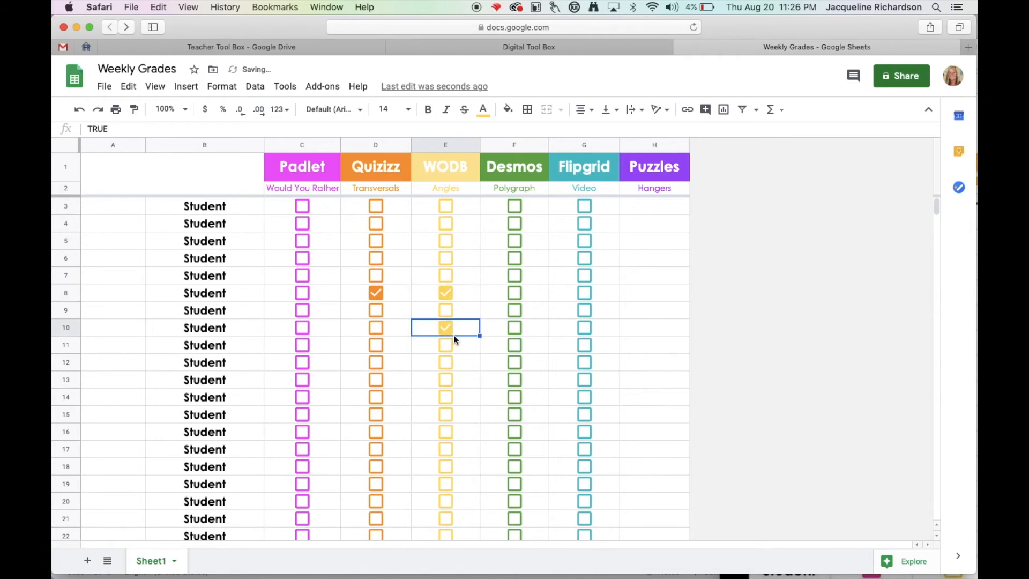
pyautogui.click(515, 363)
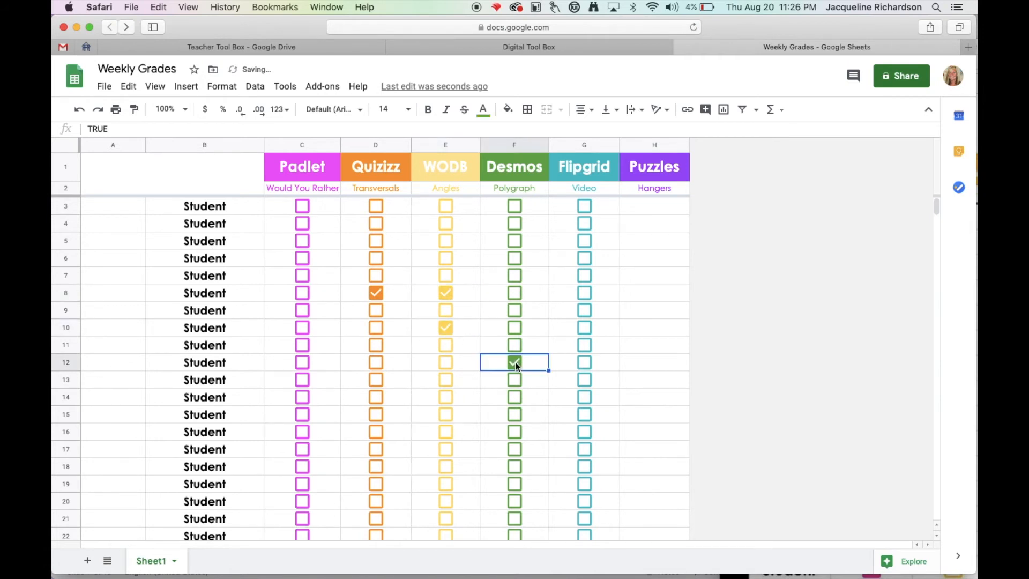
# Insert a checkbox in cell H3 for the first student under Puzzles.
pyautogui.click(652, 209)
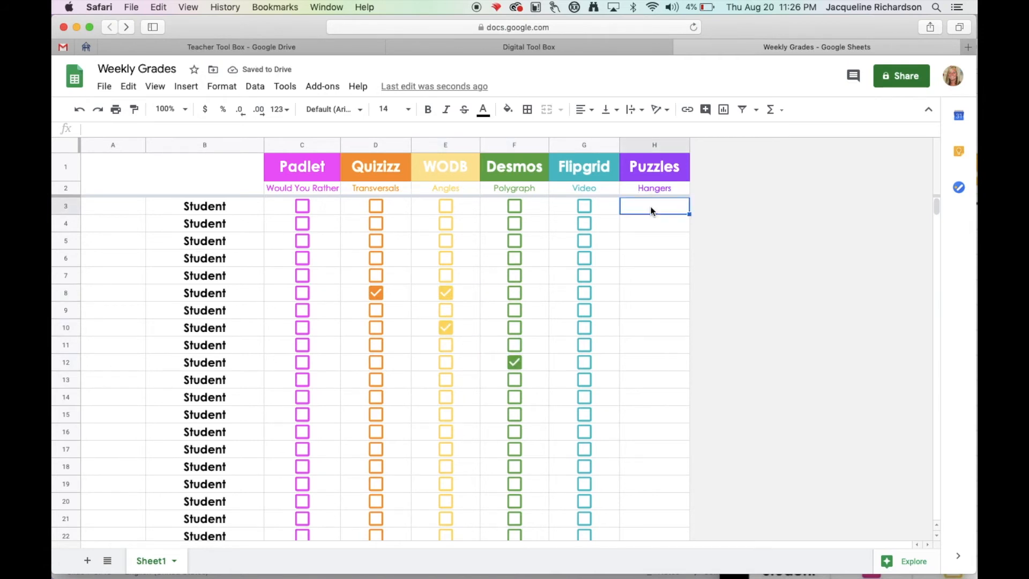
pyautogui.click(187, 86)
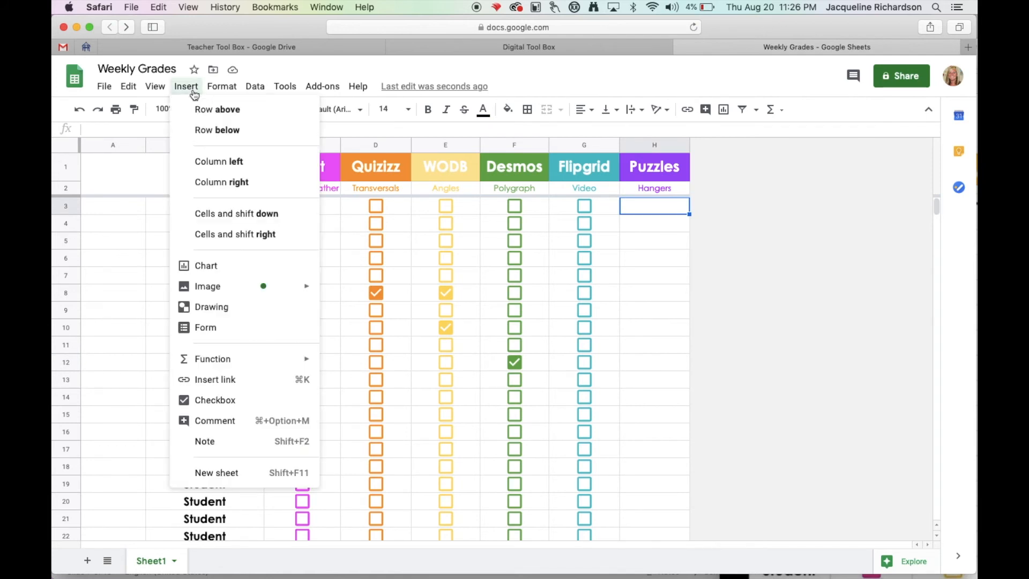
pyautogui.click(217, 400)
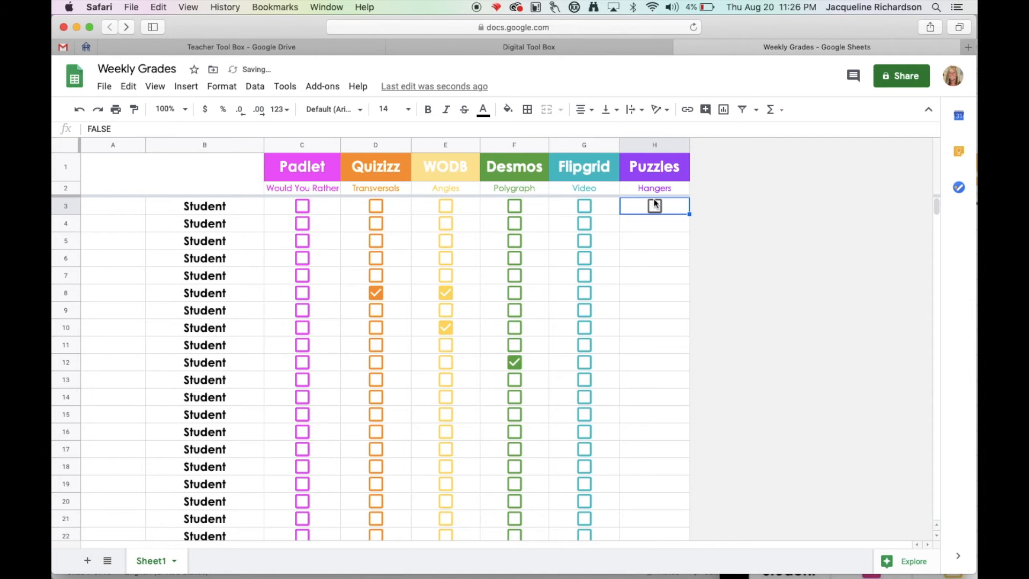
# Color the Puzzles checkbox in H3 purple and fill it down the column through row 27.
pyautogui.click(483, 109)
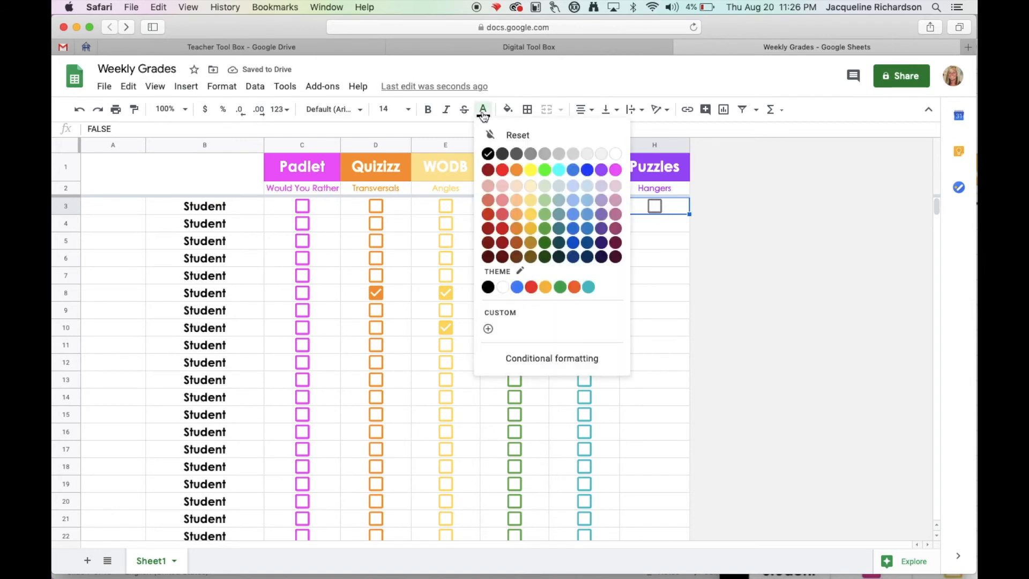
pyautogui.click(601, 171)
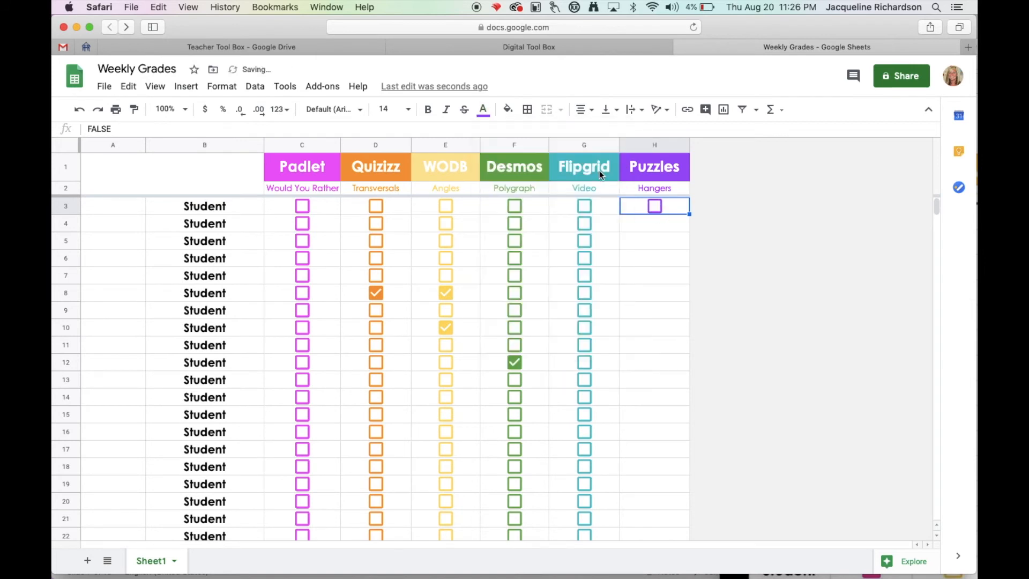
pyautogui.moveTo(684, 304); pyautogui.dragTo(681, 486)
pyautogui.moveTo(683, 538); pyautogui.dragTo(684, 545)
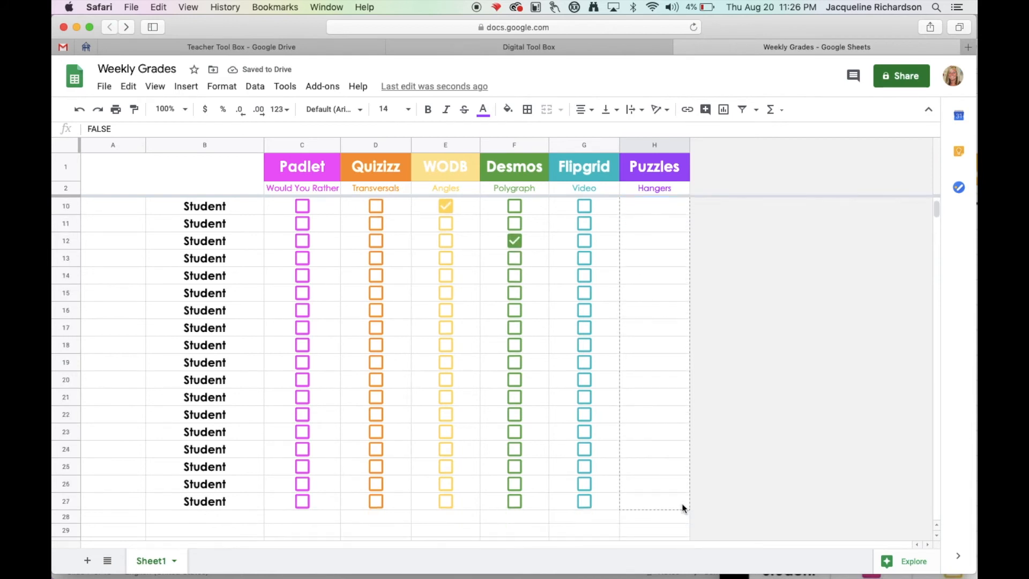
pyautogui.moveTo(682, 503); pyautogui.dragTo(682, 503)
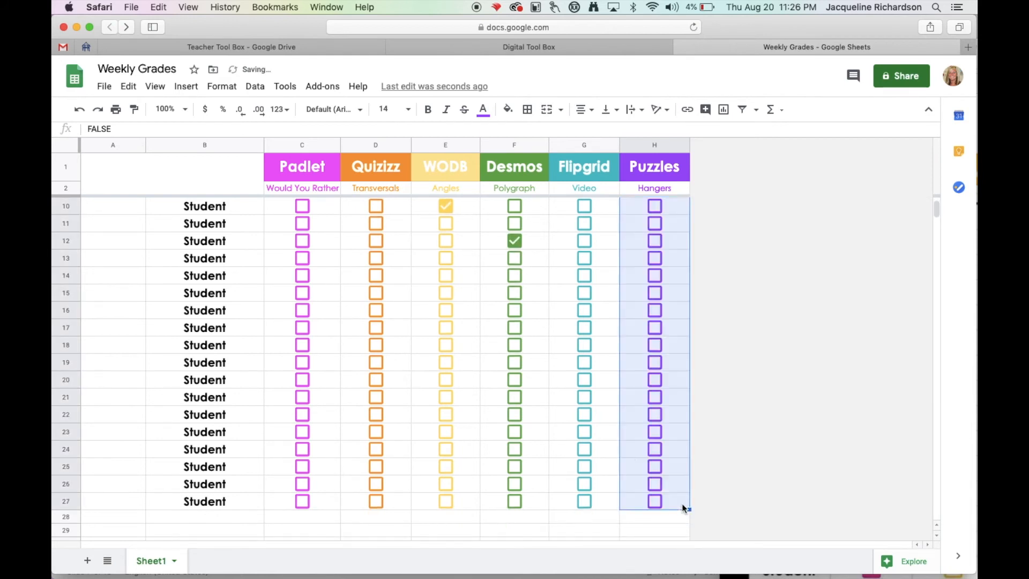
pyautogui.click(481, 368)
pyautogui.scroll(3, 481, 368)
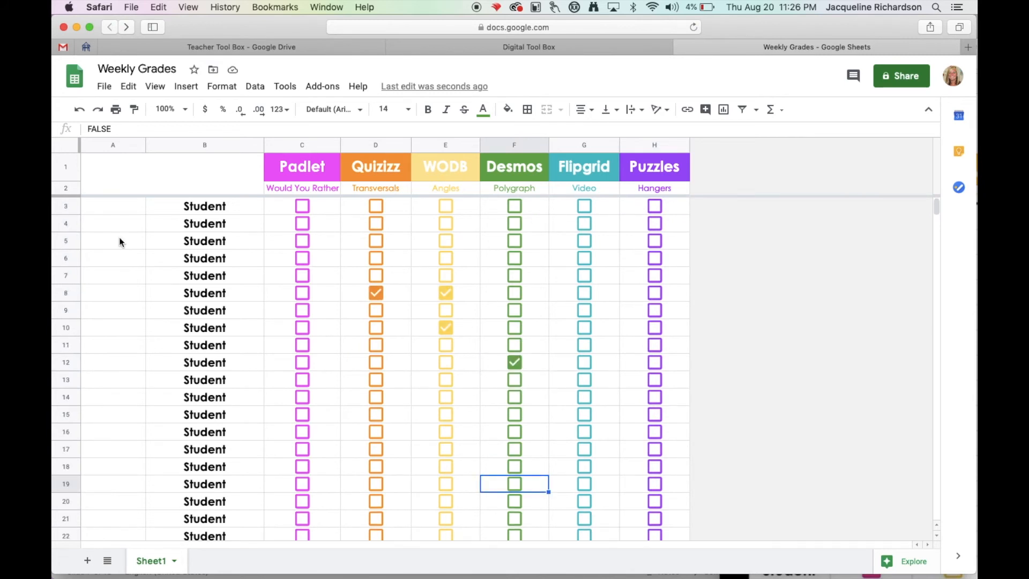
# Merge cells A3 to A27 into one cell and enter STUDENT NAMES in it.
pyautogui.click(117, 207)
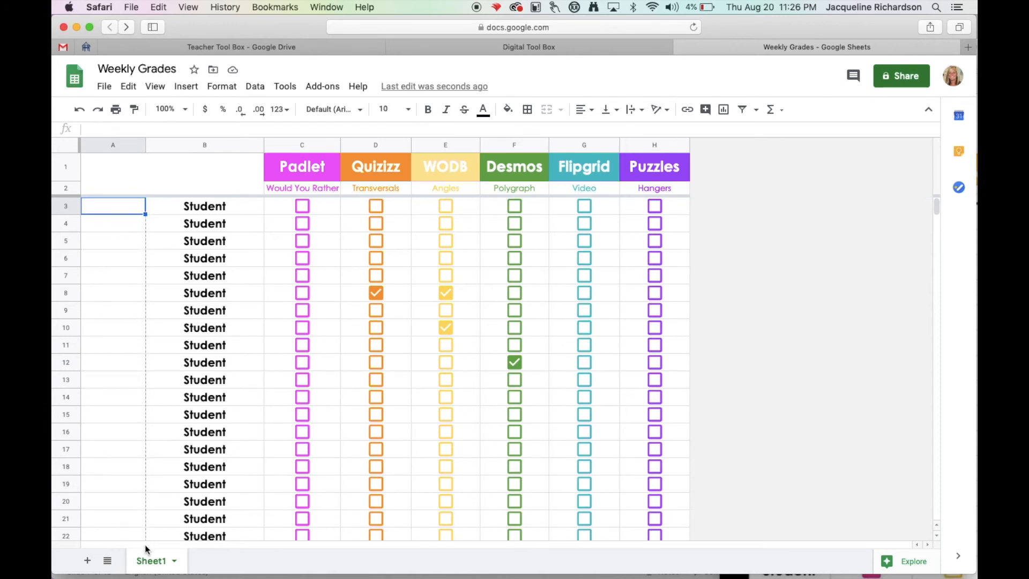
pyautogui.scroll(-4, 145, 536)
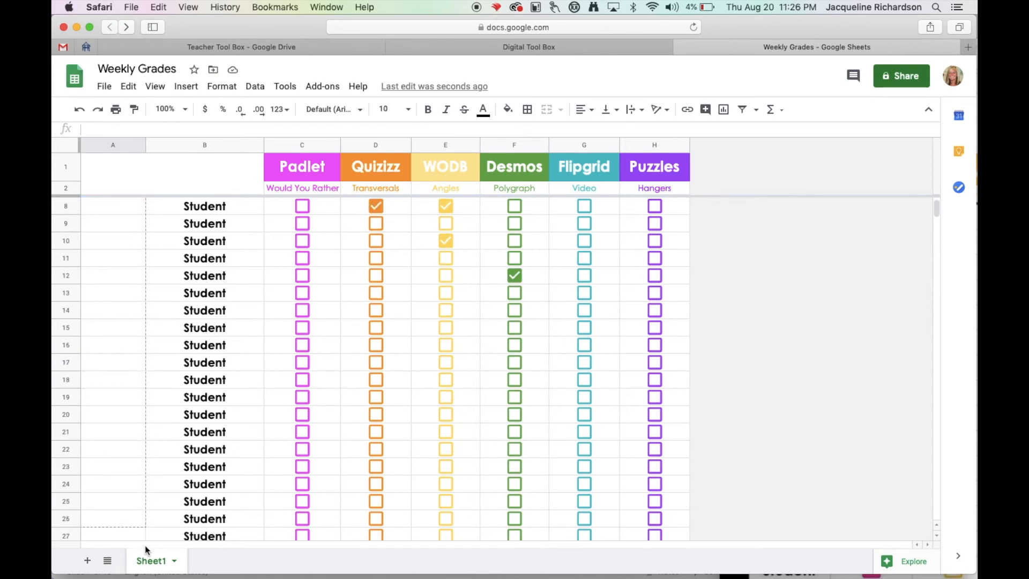
pyautogui.keyDown('shift'); pyautogui.click(145, 503); pyautogui.keyUp('shift')
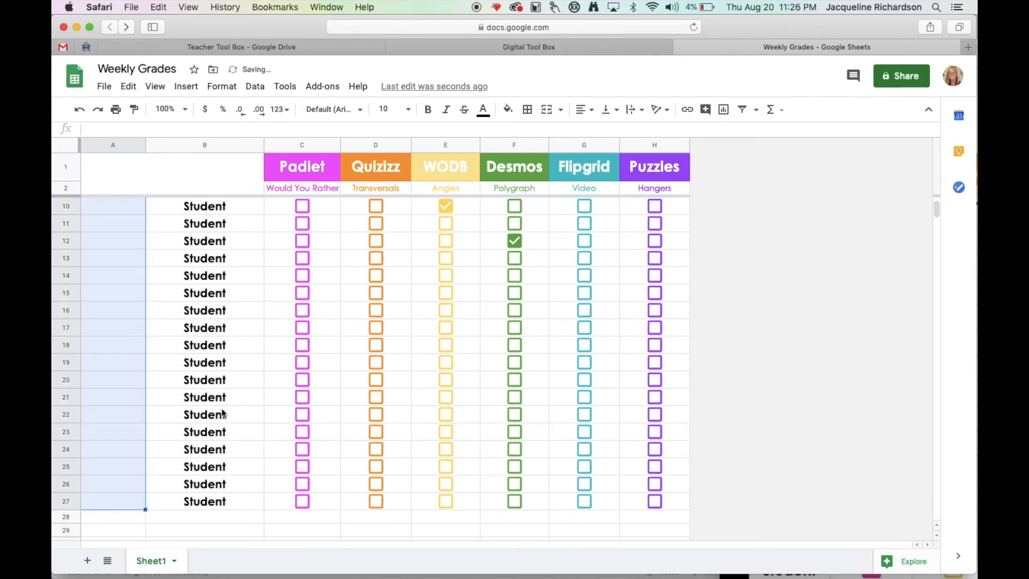
pyautogui.click(547, 111)
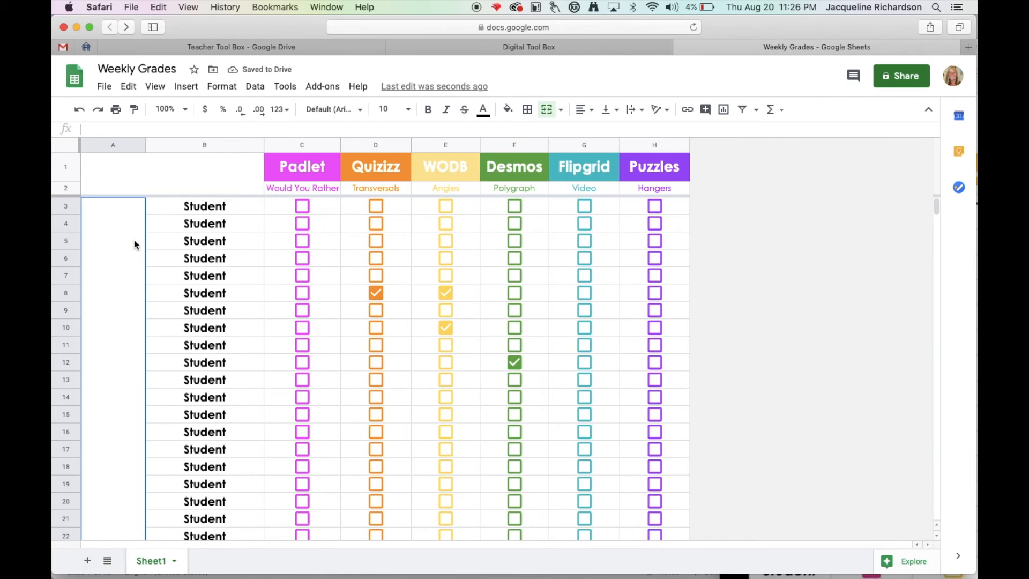
pyautogui.write('STU')
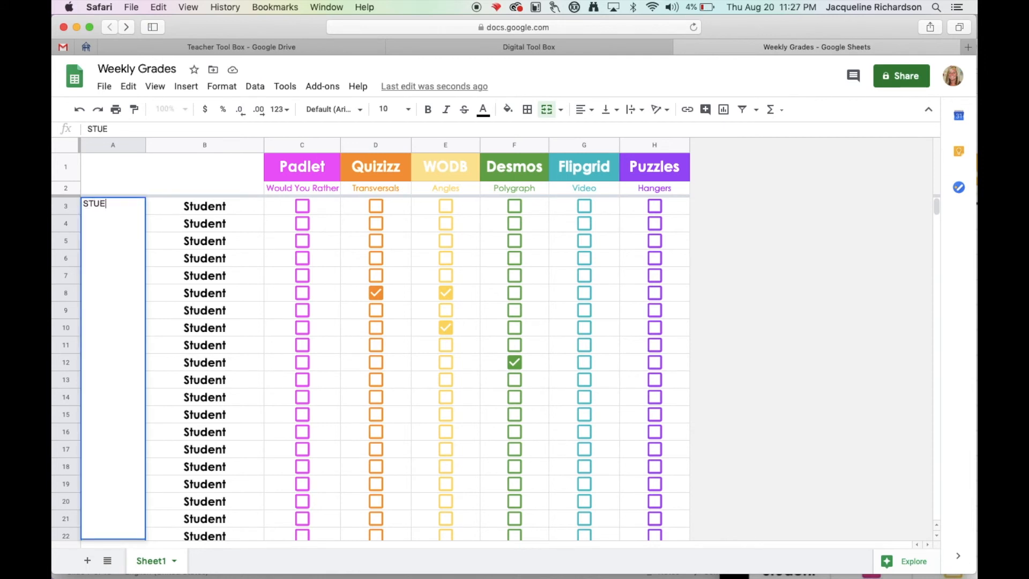
pyautogui.write('E')
pyautogui.press('BackSpace')
pyautogui.write('DENT NAMES')
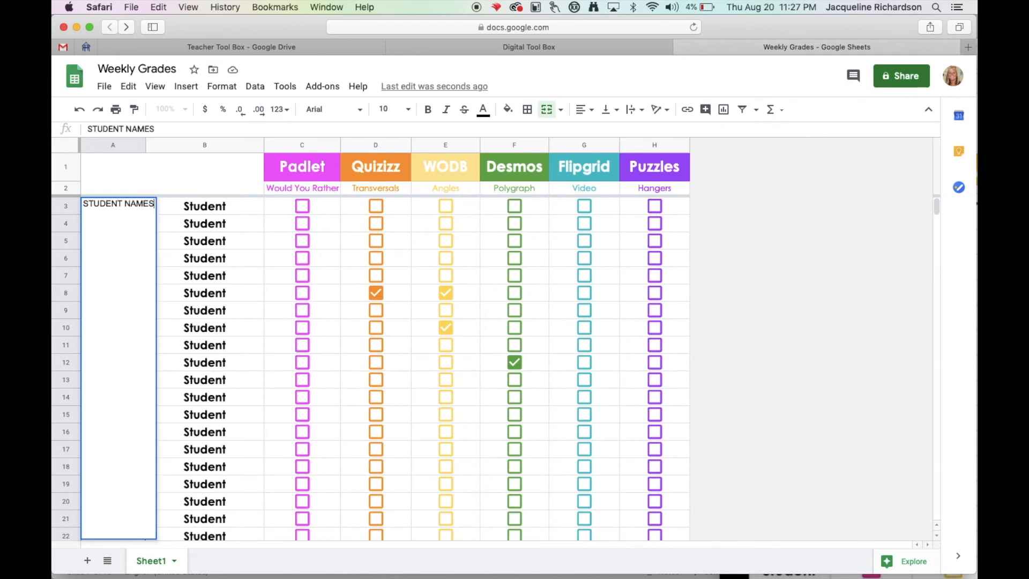
# Set the STUDENT NAMES text to Century Gothic at size 18.
pyautogui.click(360, 110)
pyautogui.click(352, 238)
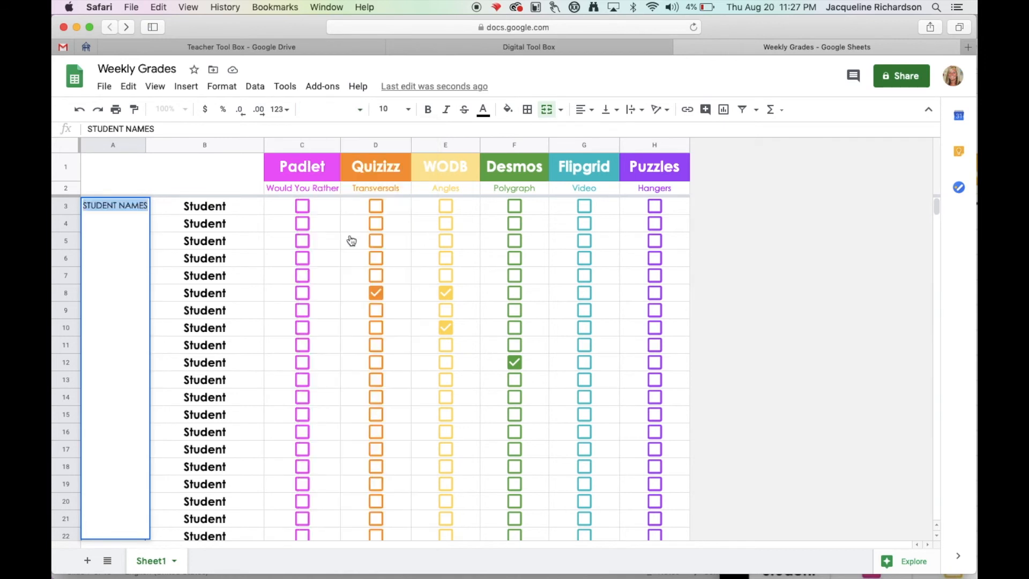
pyautogui.click(409, 109)
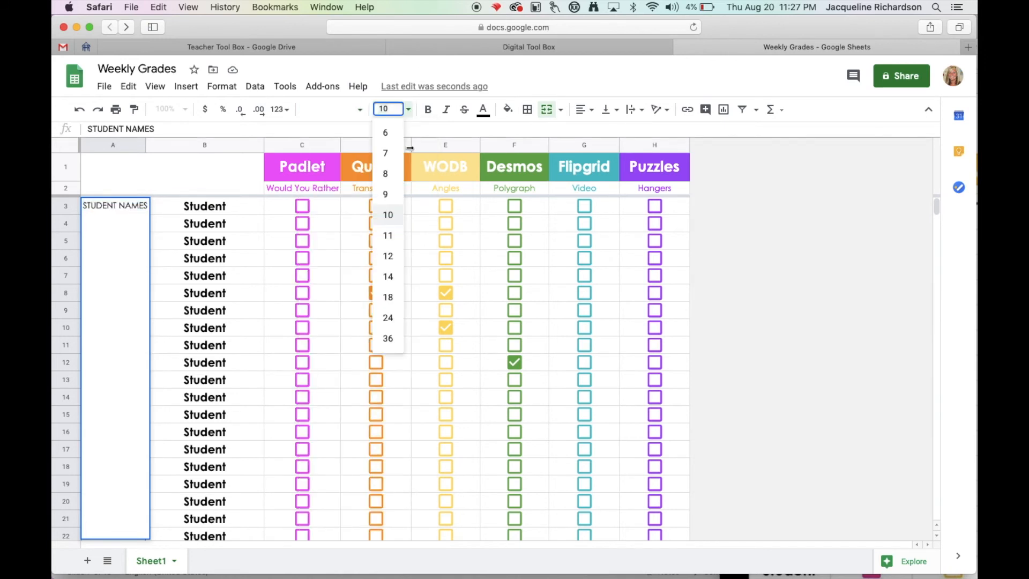
pyautogui.click(388, 298)
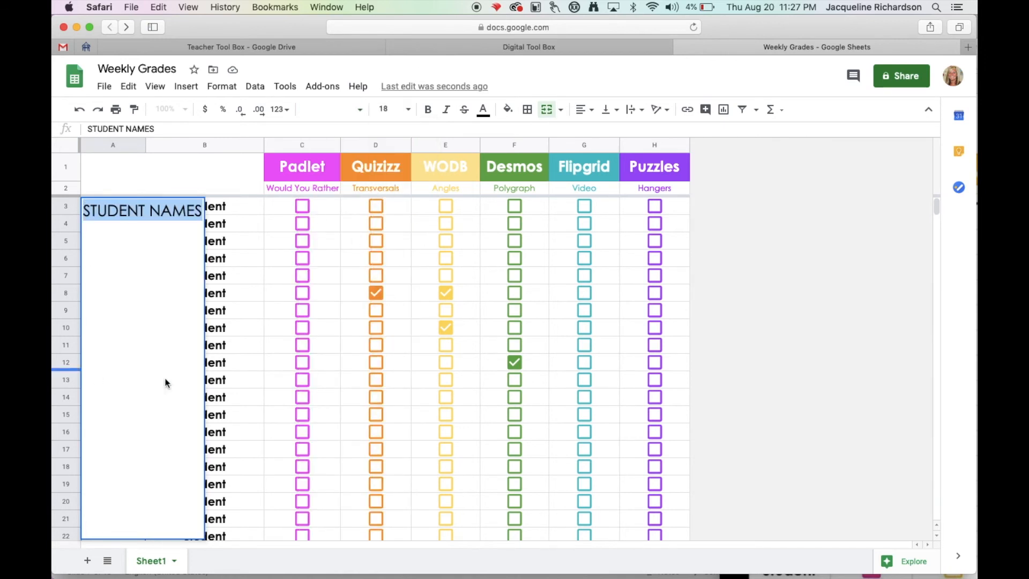
# Rotate the STUDENT NAMES label to read upward and center it horizontally and vertically in the merged cell.
pyautogui.click(660, 110)
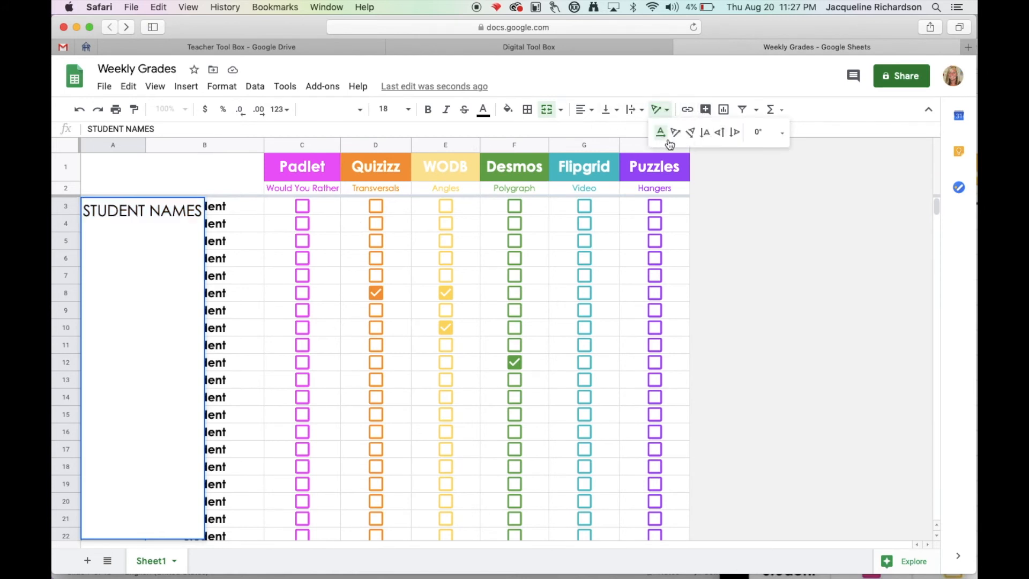
pyautogui.click(730, 138)
pyautogui.click(584, 110)
pyautogui.click(600, 134)
pyautogui.click(607, 110)
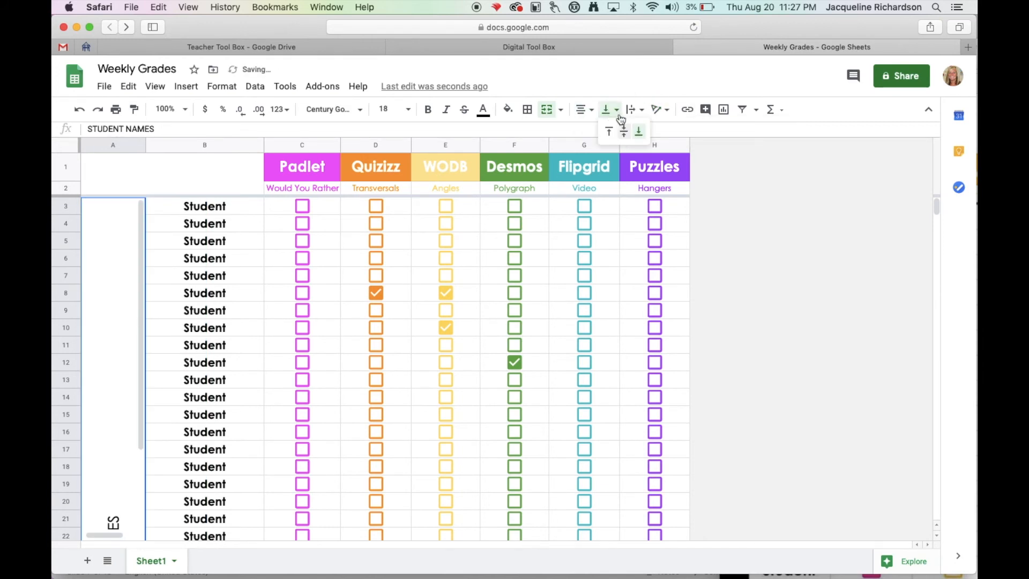
pyautogui.click(623, 132)
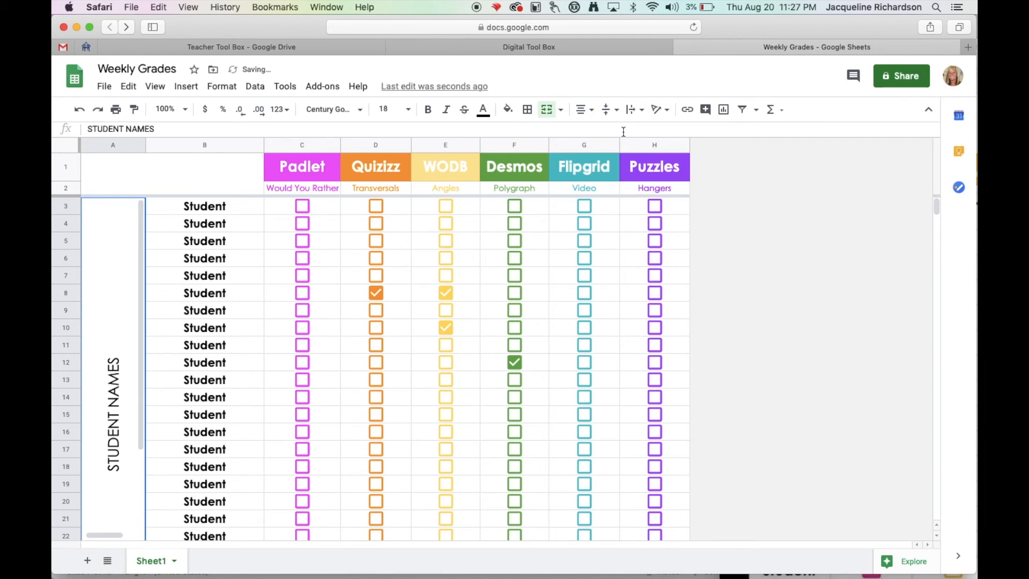
# Give the STUDENT NAMES cell a black fill with white text, and narrow column A around the rotated label.
pyautogui.click(508, 109)
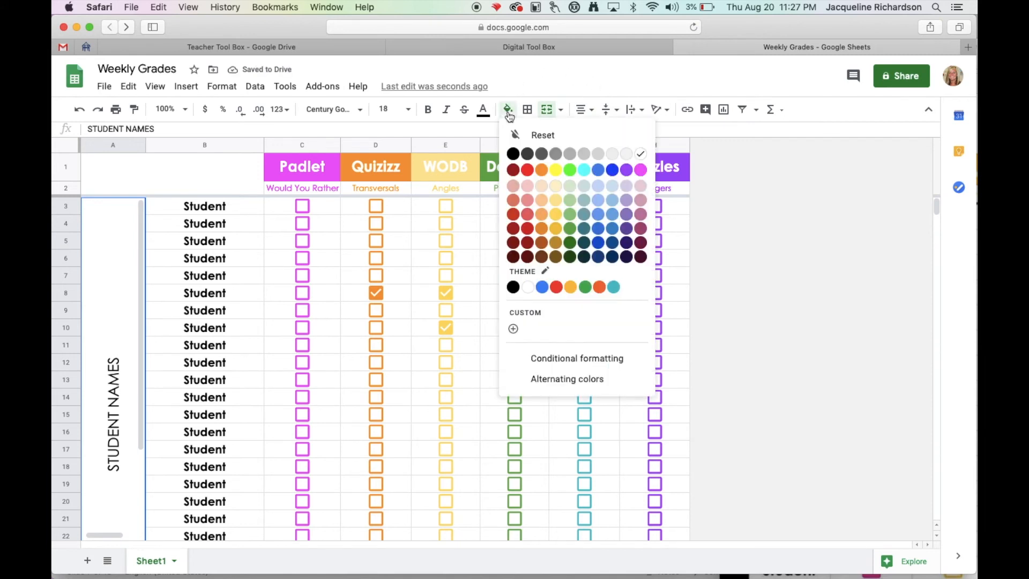
pyautogui.click(513, 155)
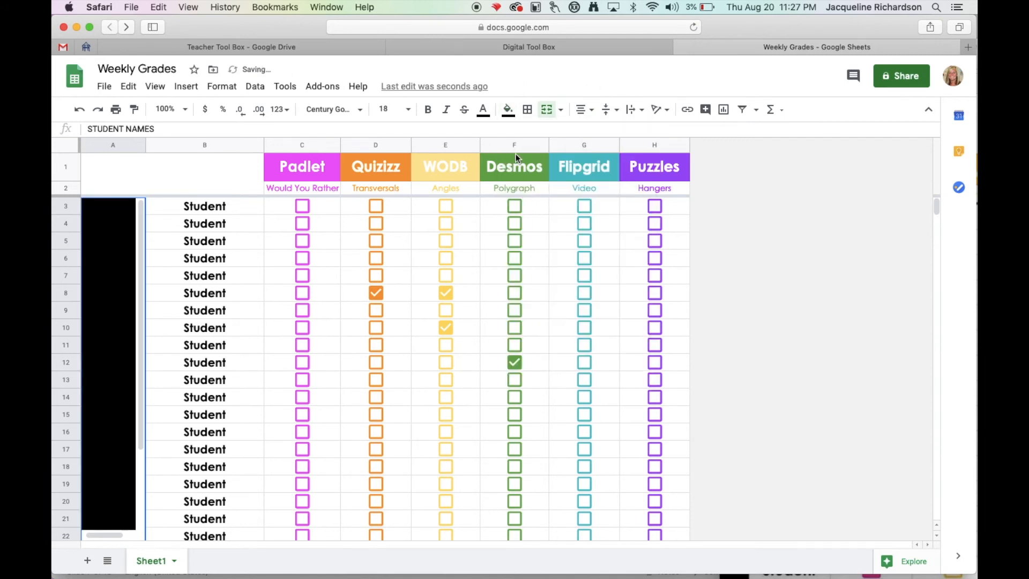
pyautogui.click(483, 109)
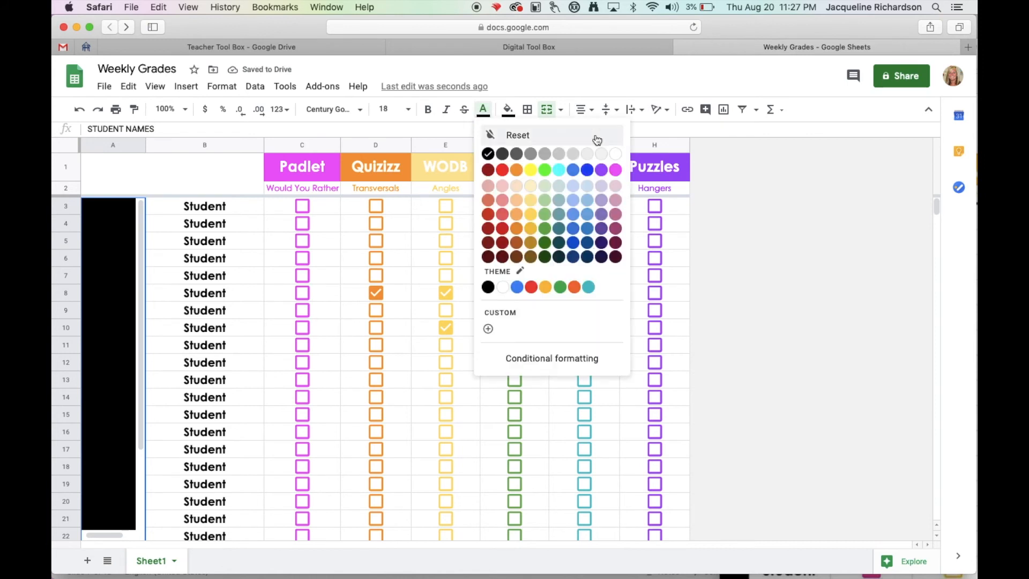
pyautogui.click(615, 155)
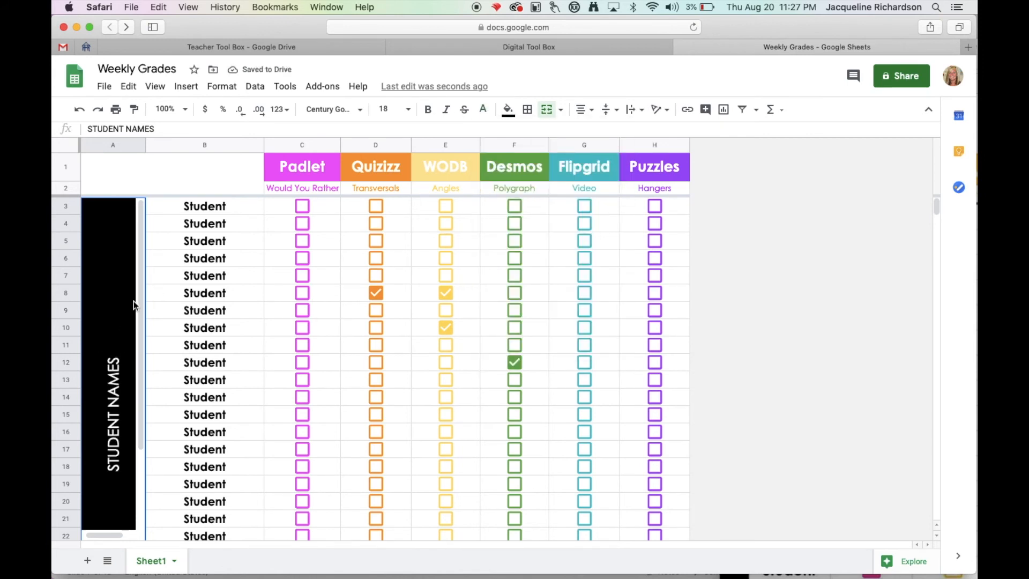
pyautogui.moveTo(145, 148); pyautogui.dragTo(121, 147)
pyautogui.click(323, 331)
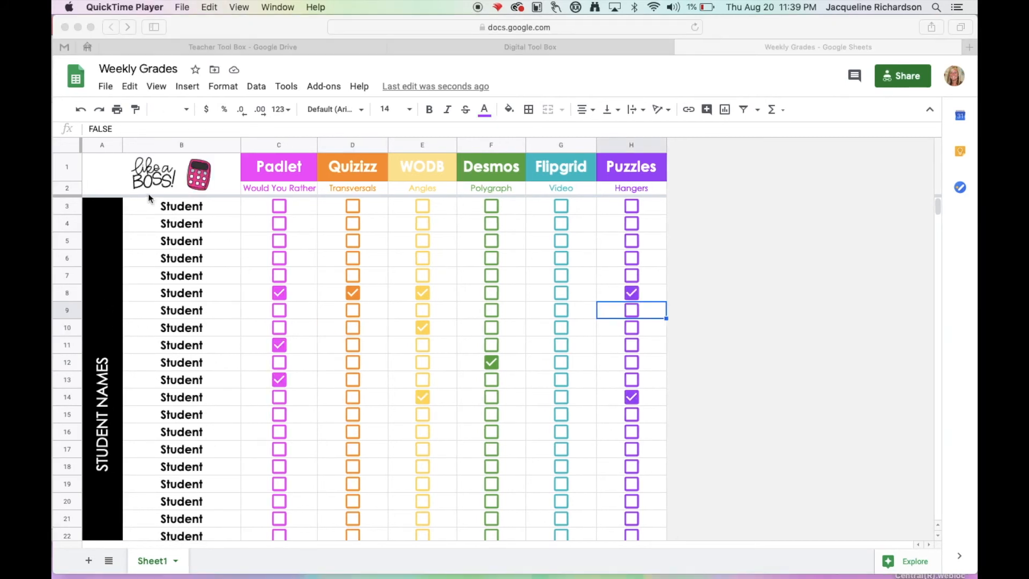
# Unfreeze the two header rows and scroll through the student list to see how the headers behave.
pyautogui.click(60, 195)
pyautogui.moveTo(60, 195); pyautogui.dragTo(61, 156)
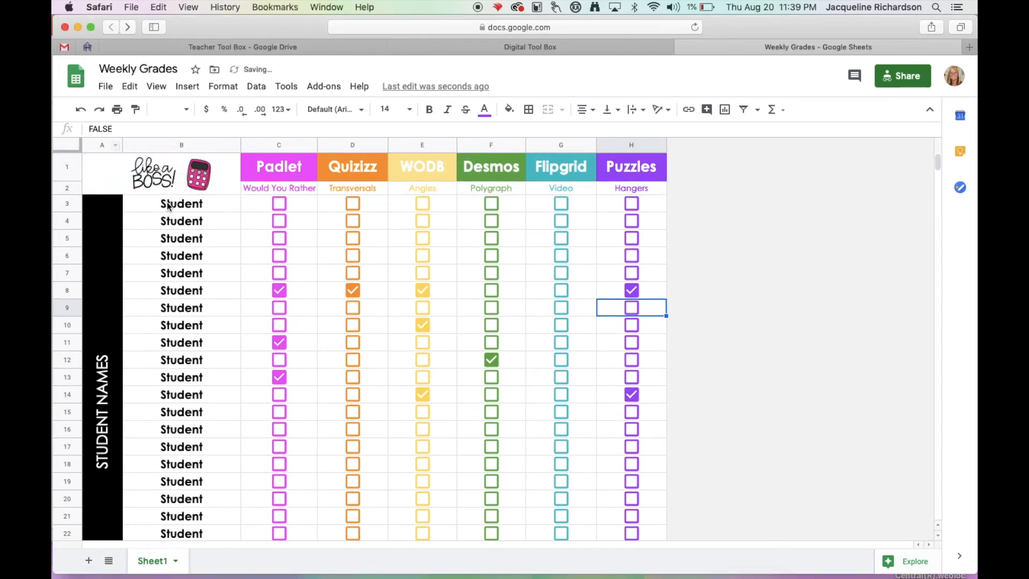
pyautogui.scroll(-6, 206, 292)
pyautogui.scroll(6, 206, 292)
# Freeze rows 1 and 2, and freeze columns A and B.
pyautogui.moveTo(67, 150); pyautogui.dragTo(63, 195)
pyautogui.scroll(-5, 291, 371)
pyautogui.scroll(5, 291, 371)
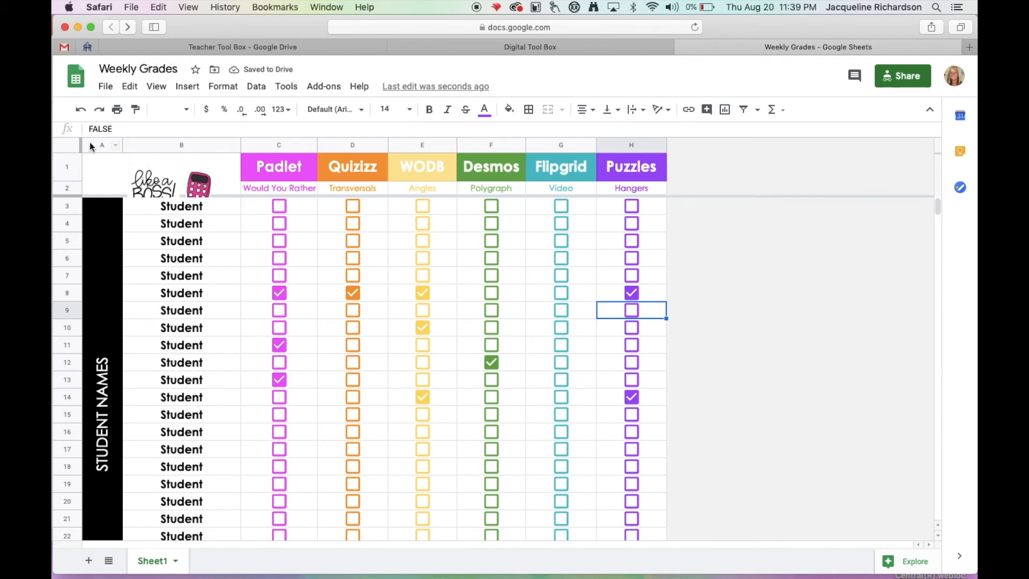
pyautogui.moveTo(83, 144); pyautogui.dragTo(241, 154)
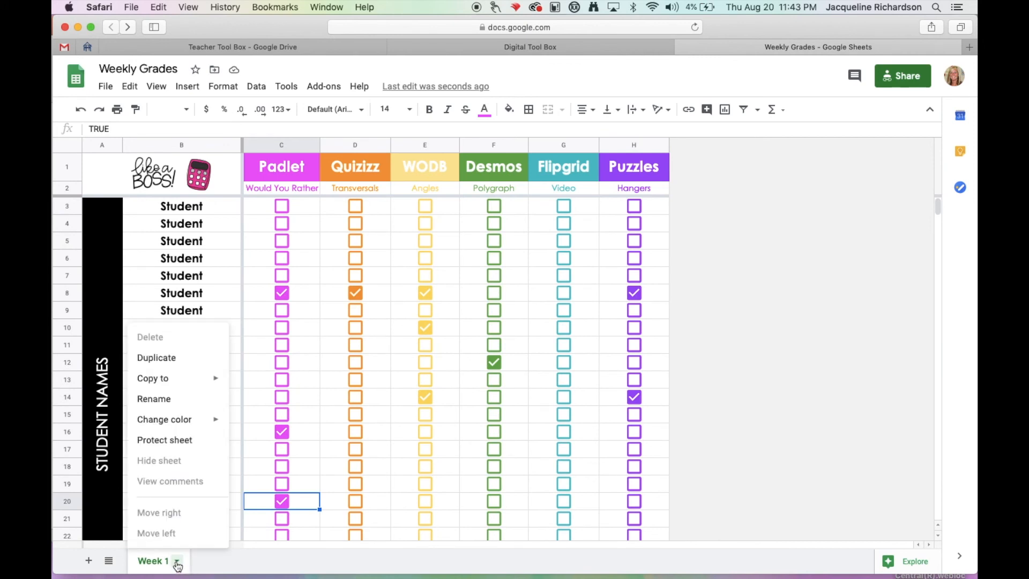
# Rename the Week 1 sheet as Aug 20.
pyautogui.click(168, 399)
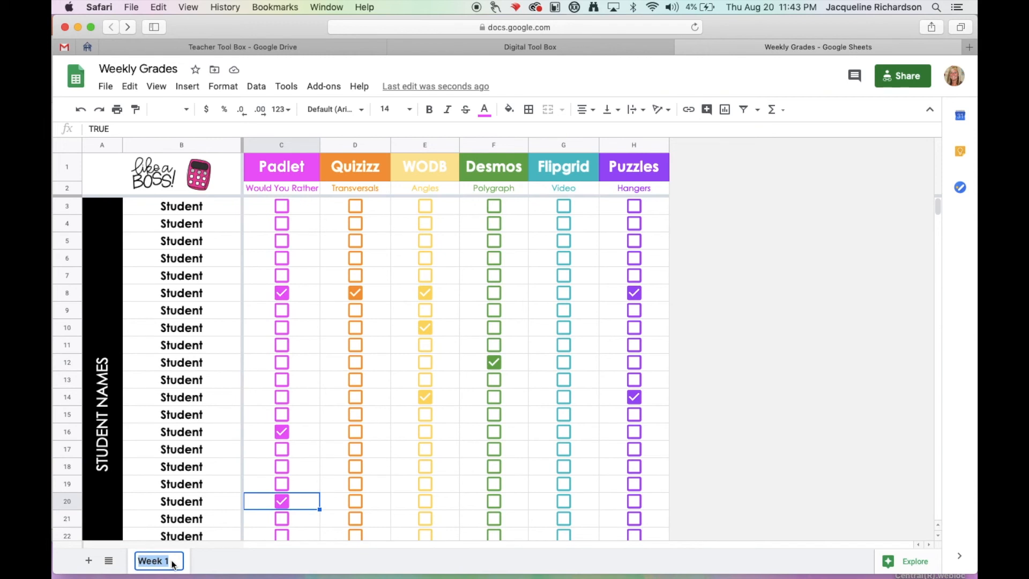
pyautogui.write('Augus')
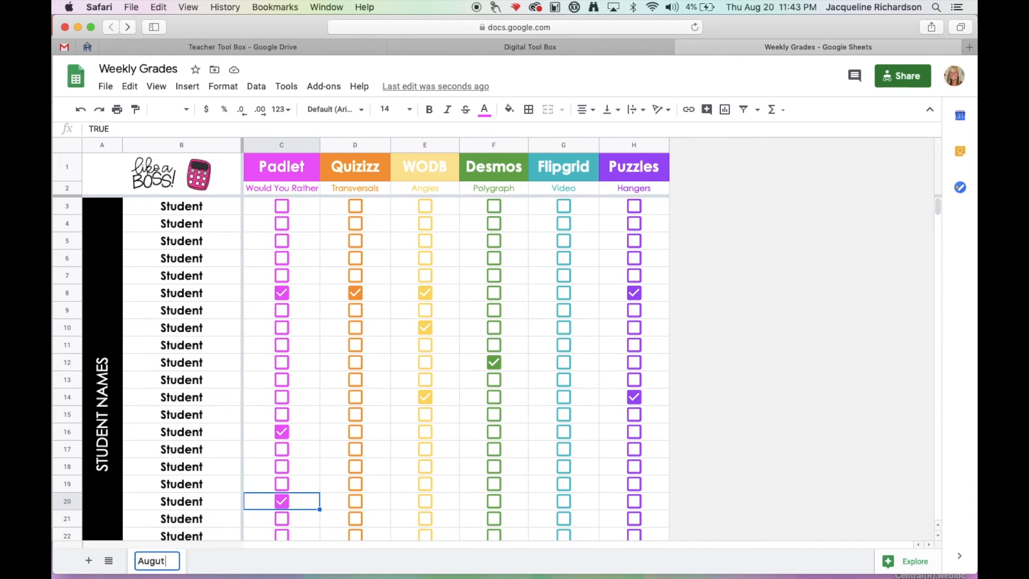
pyautogui.press('BackSpace')
pyautogui.press('BackSpace')
pyautogui.press('BackSpace')
pyautogui.write('g 20')
pyautogui.press('Return')
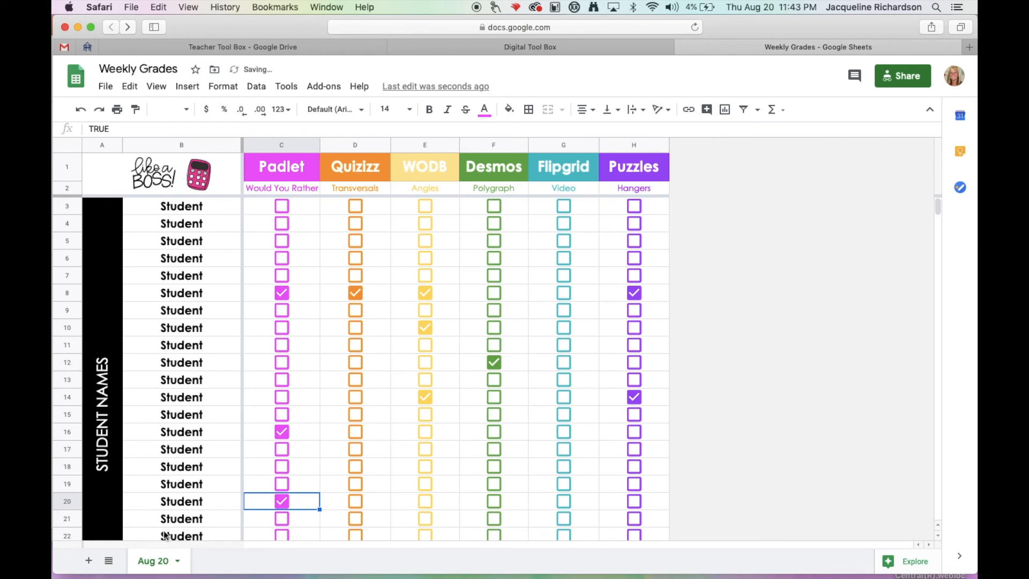
# Set the Aug 20 sheet tab's color to magenta.
pyautogui.click(177, 562)
pyautogui.moveTo(186, 422)
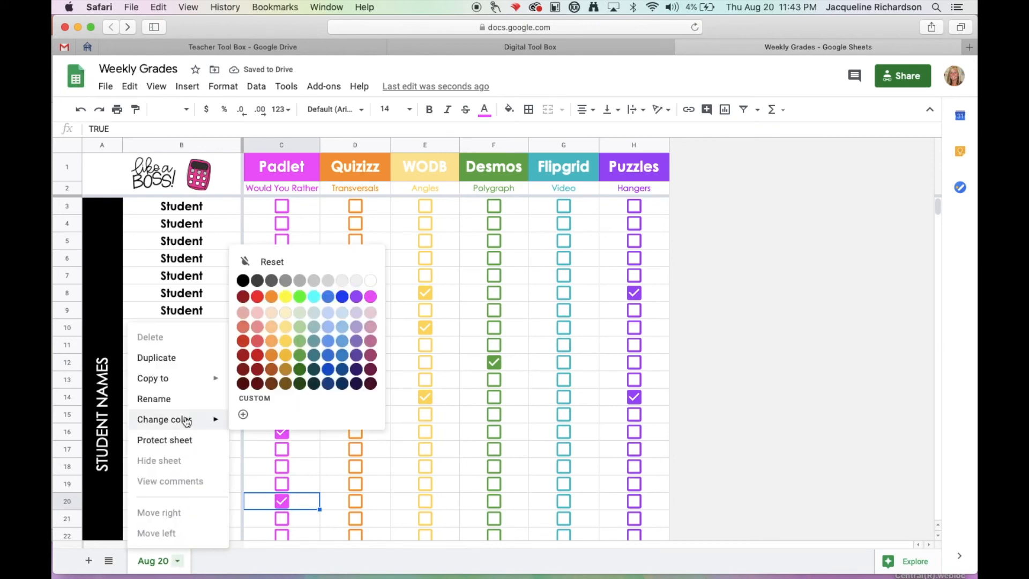
pyautogui.click(370, 296)
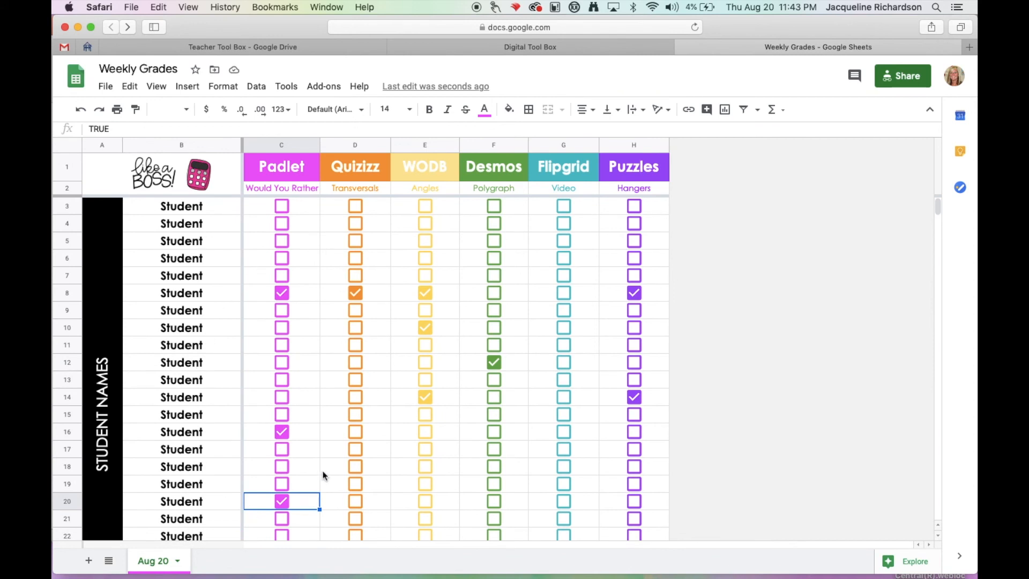
# Tick the checkboxes for Padlet in row 4, Desmos in row 7, and Flipgrid in rows 11 and 5.
pyautogui.click(282, 225)
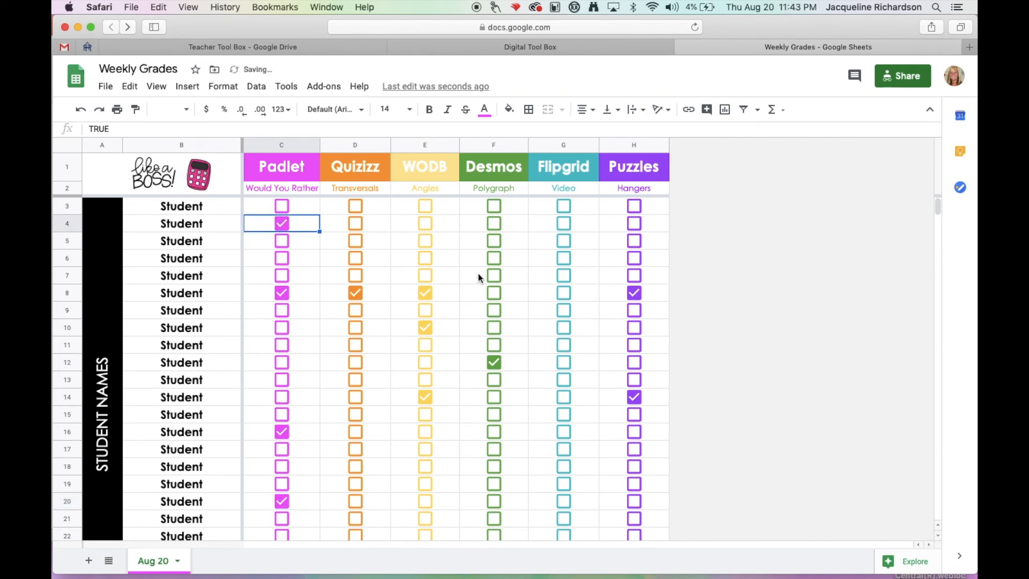
pyautogui.click(493, 275)
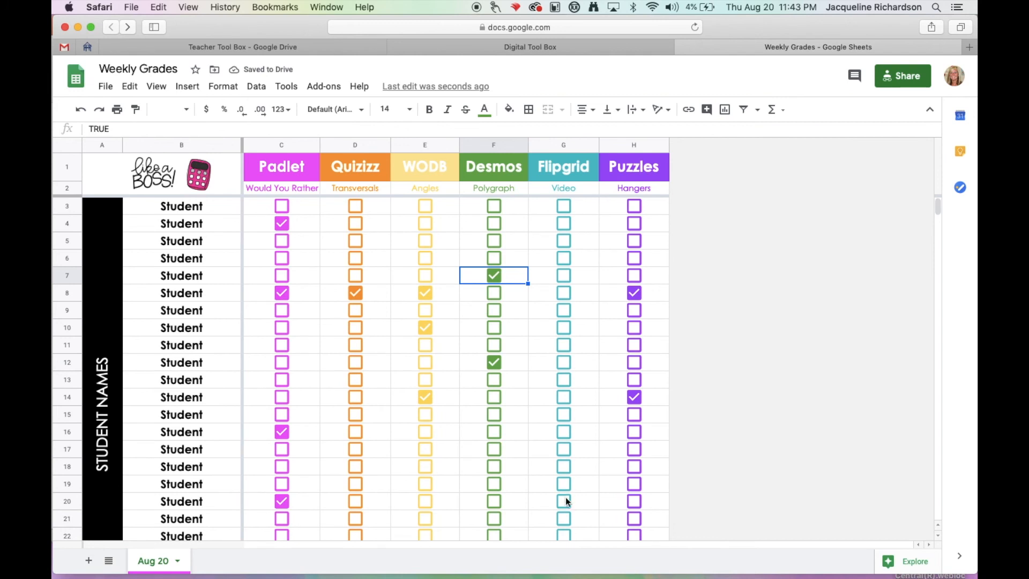
pyautogui.click(564, 346)
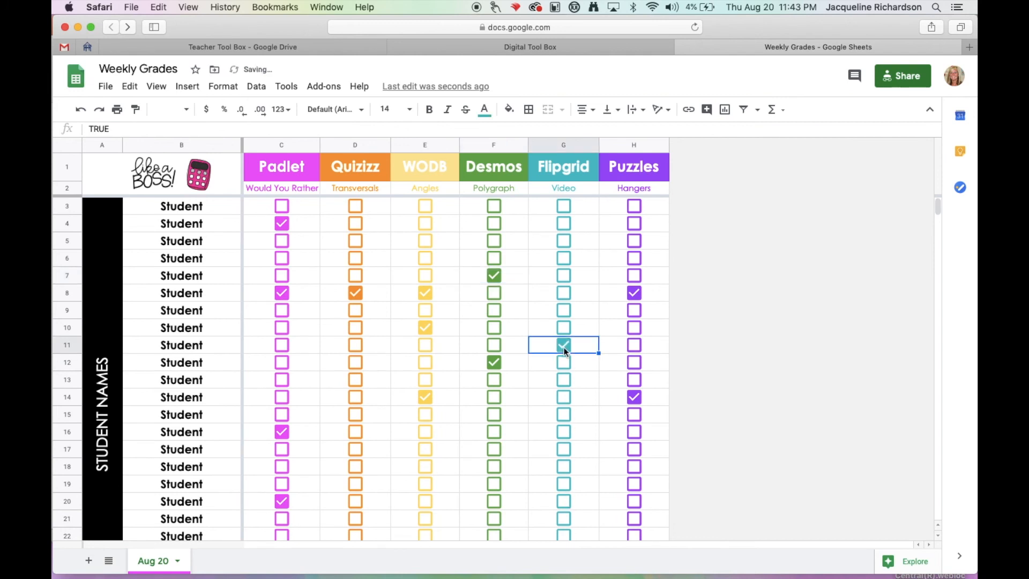
pyautogui.click(563, 241)
# Select all Flipgrid checkboxes in rows 3 to 27 and toggle them together as a group.
pyautogui.moveTo(584, 207); pyautogui.dragTo(577, 449)
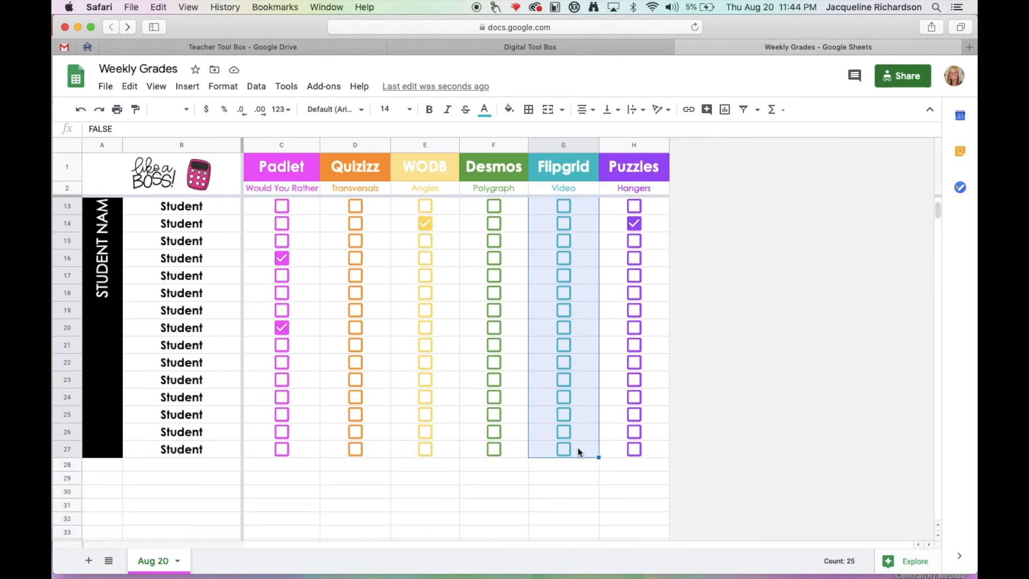
pyautogui.scroll(5, 578, 448)
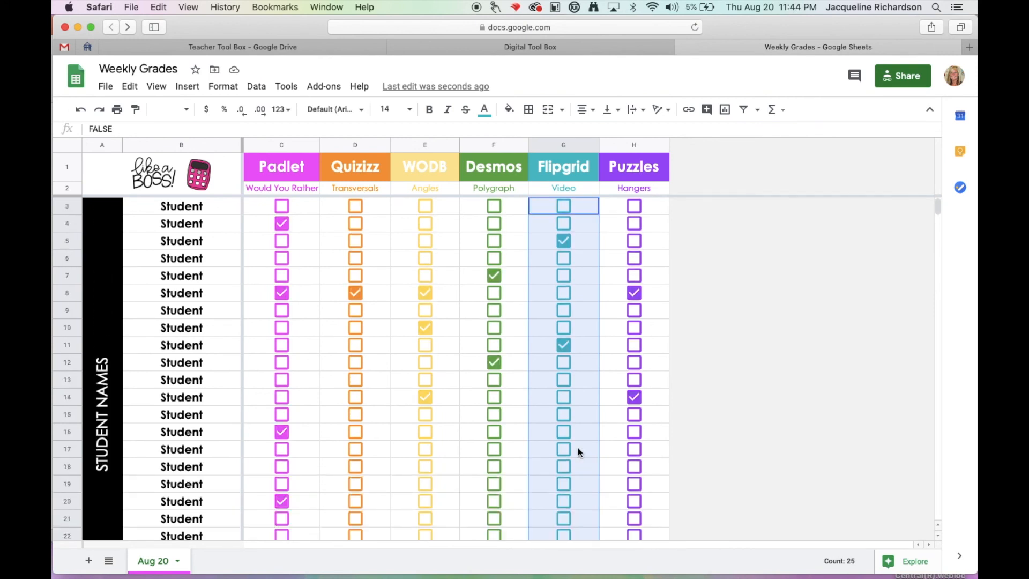
pyautogui.press('space')
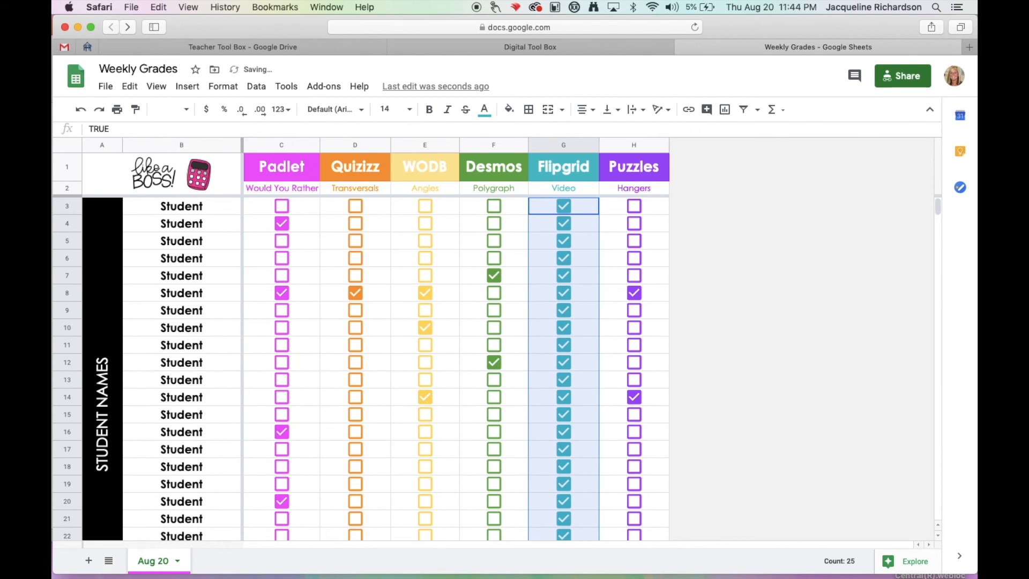
pyautogui.press('space')
pyautogui.press('space')
pyautogui.click(663, 414)
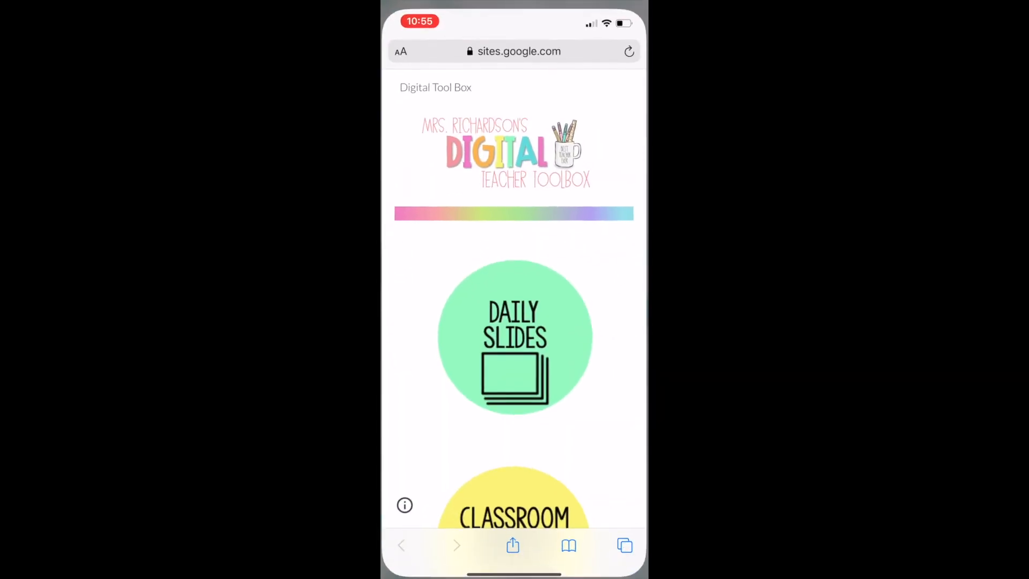
# Switch to the Parent Communication Log form in the phone's browser and examine its questions from Period to Comments/Notes/Follow Up.
pyautogui.click(626, 543)
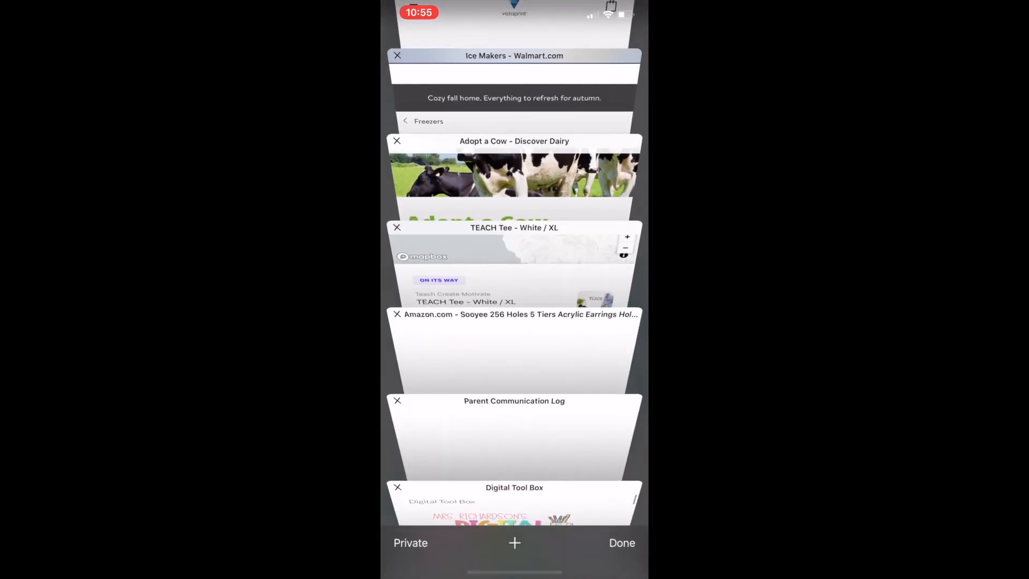
pyautogui.click(514, 421)
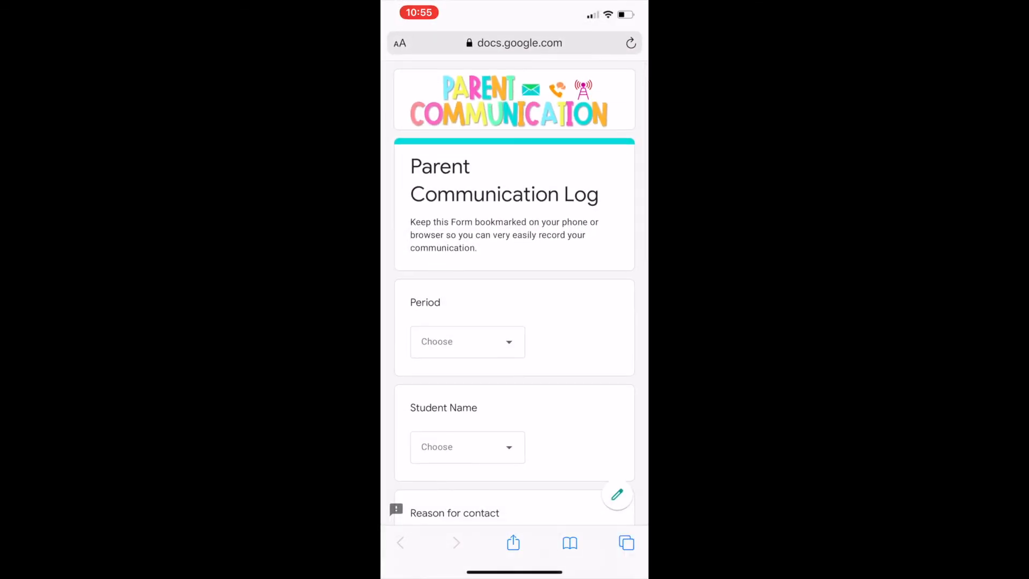
pyautogui.scroll(-5, 515, 289)
pyautogui.scroll(-8, 514, 290)
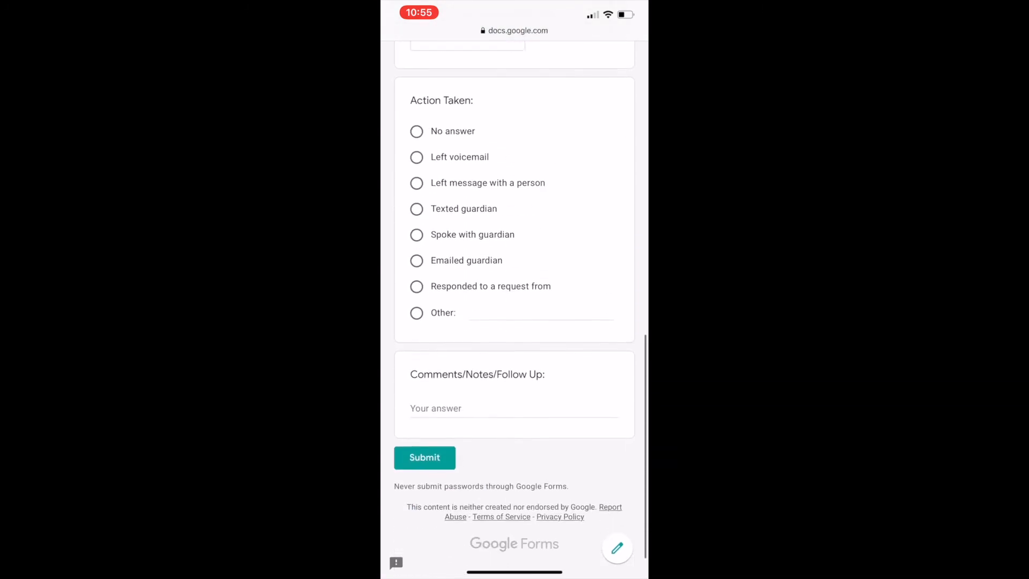
pyautogui.scroll(10, 514, 290)
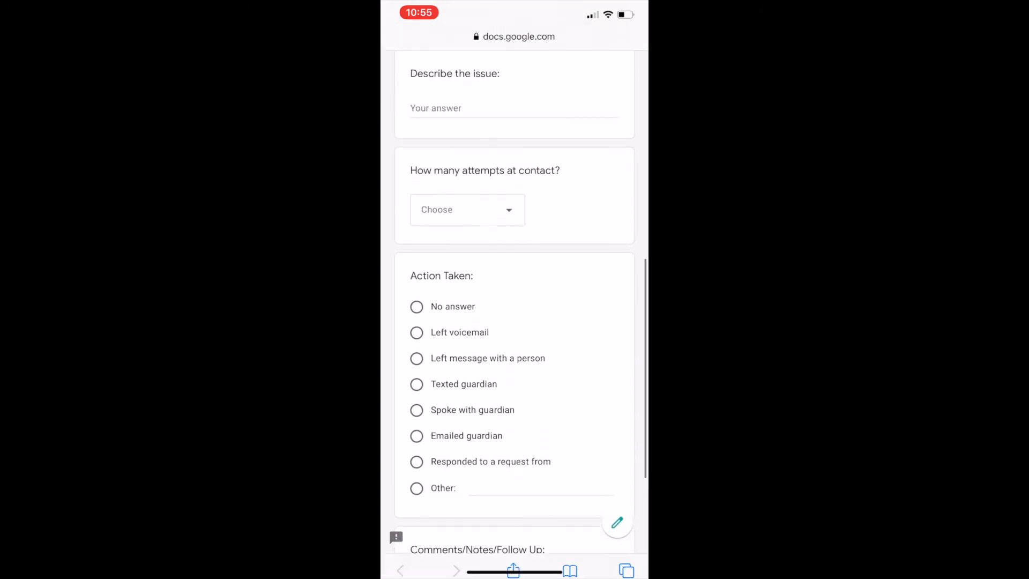
pyautogui.scroll(5, 515, 290)
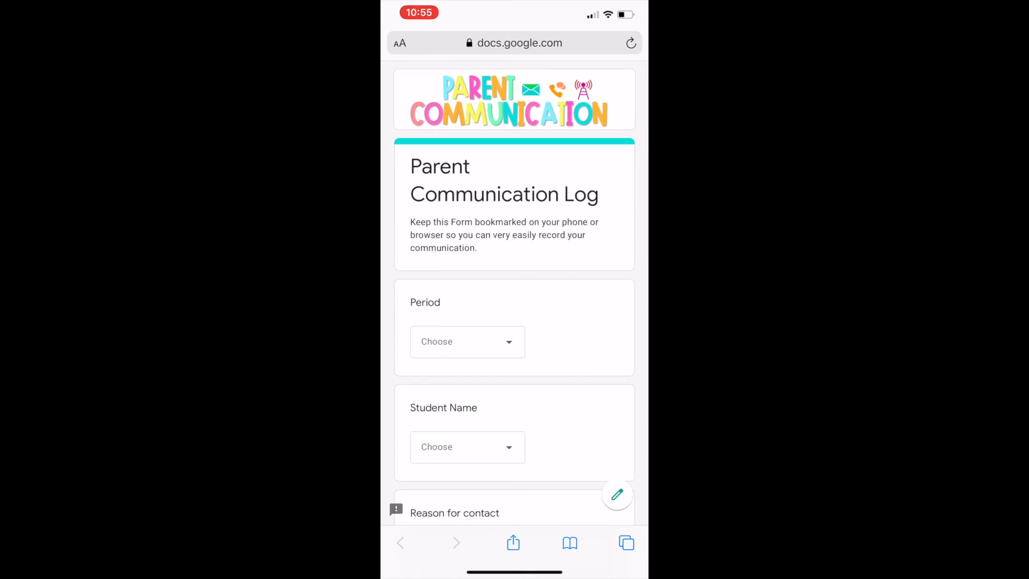
pyautogui.click(467, 342)
pyautogui.click(424, 426)
# Return to the Digital Tool Box site on the phone and look through its link buttons down to Student Check-Ins.
pyautogui.click(626, 542)
pyautogui.click(514, 503)
pyautogui.scroll(-10, 514, 294)
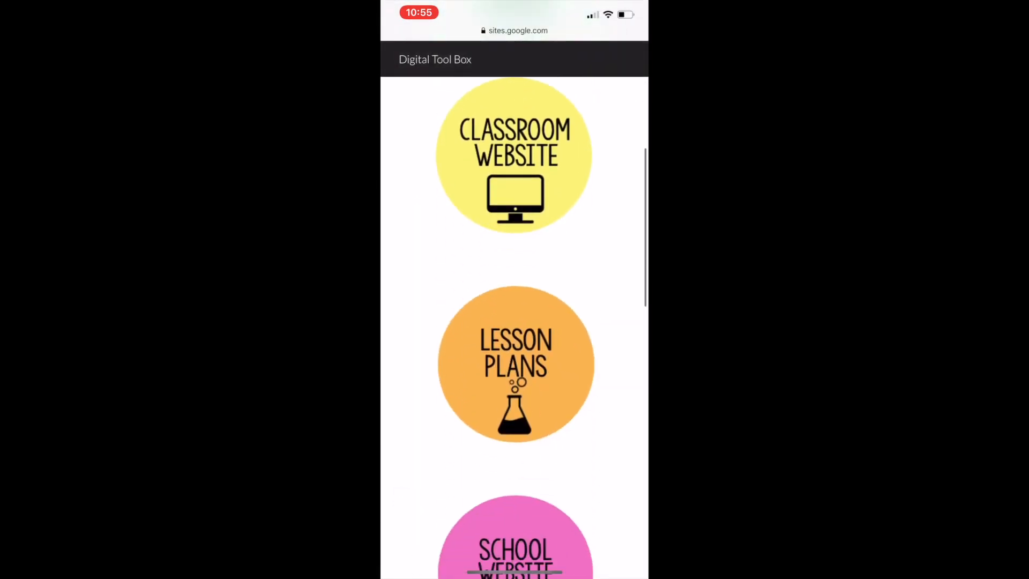
pyautogui.scroll(-8, 515, 322)
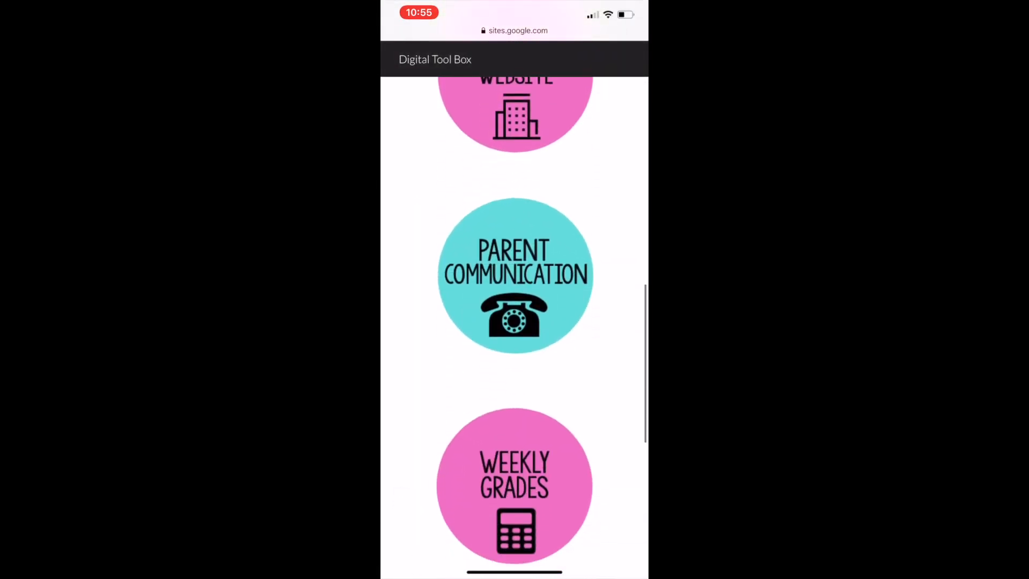
pyautogui.scroll(-9, 514, 322)
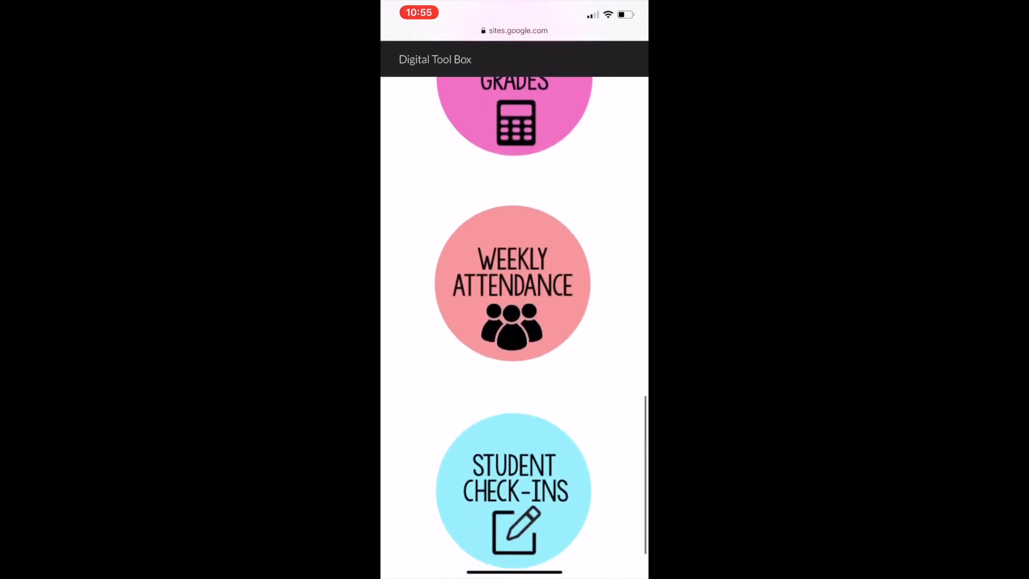
pyautogui.scroll(8, 514, 321)
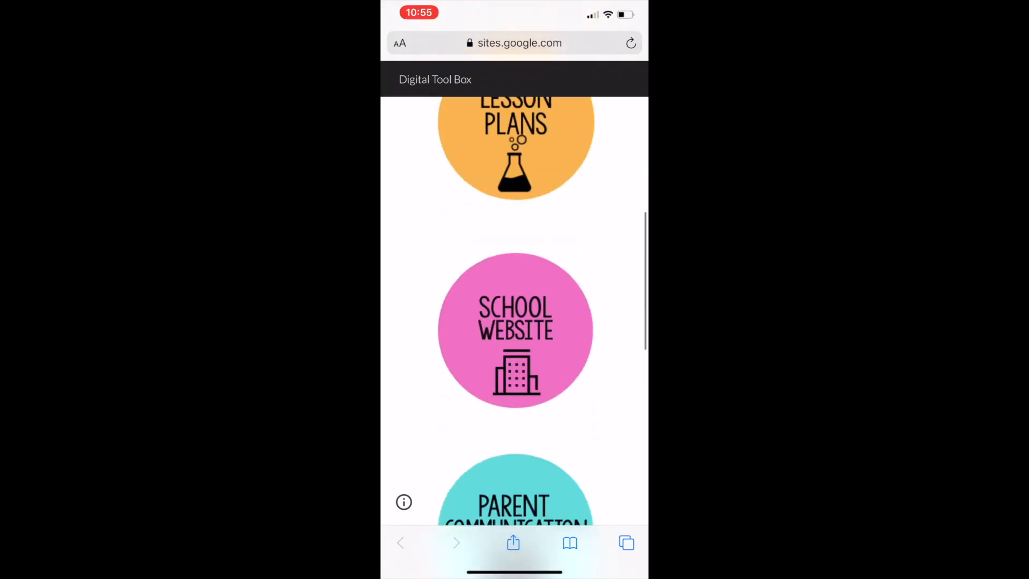
# Add the site to the phone's home screen under the name Digital Tool Box.
pyautogui.scroll(7, 515, 311)
pyautogui.scroll(4, 515, 322)
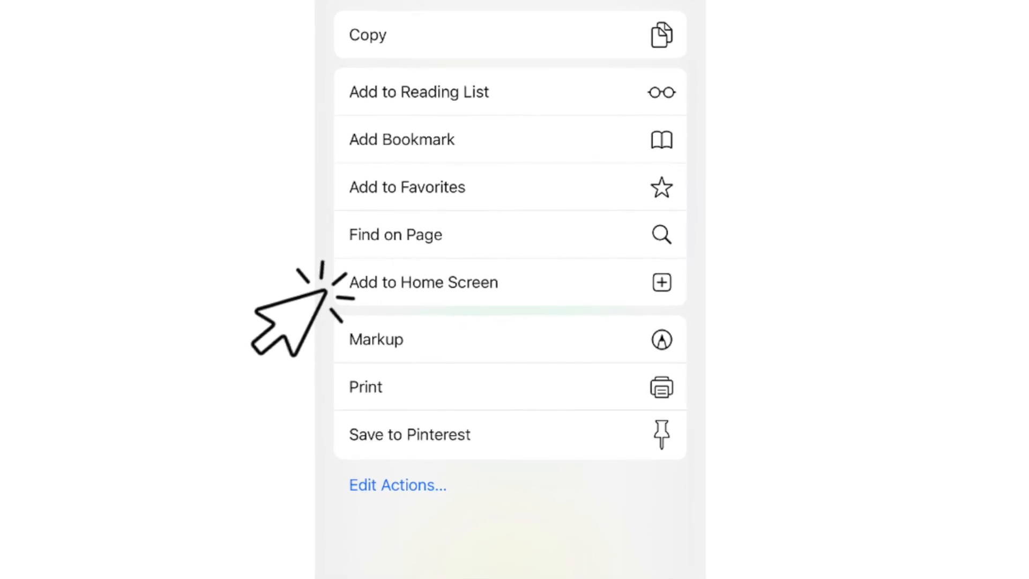
pyautogui.click(420, 282)
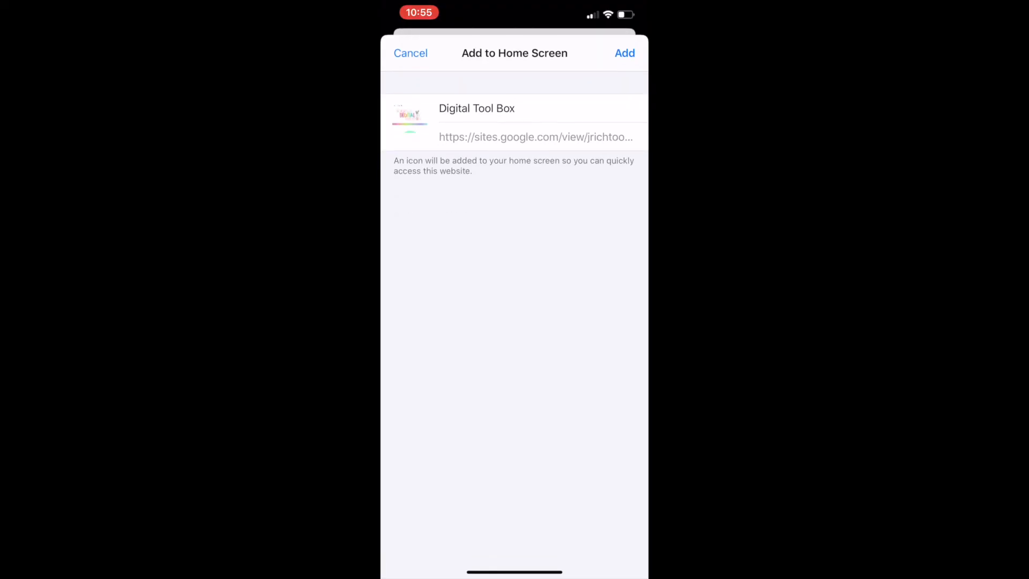
pyautogui.click(624, 53)
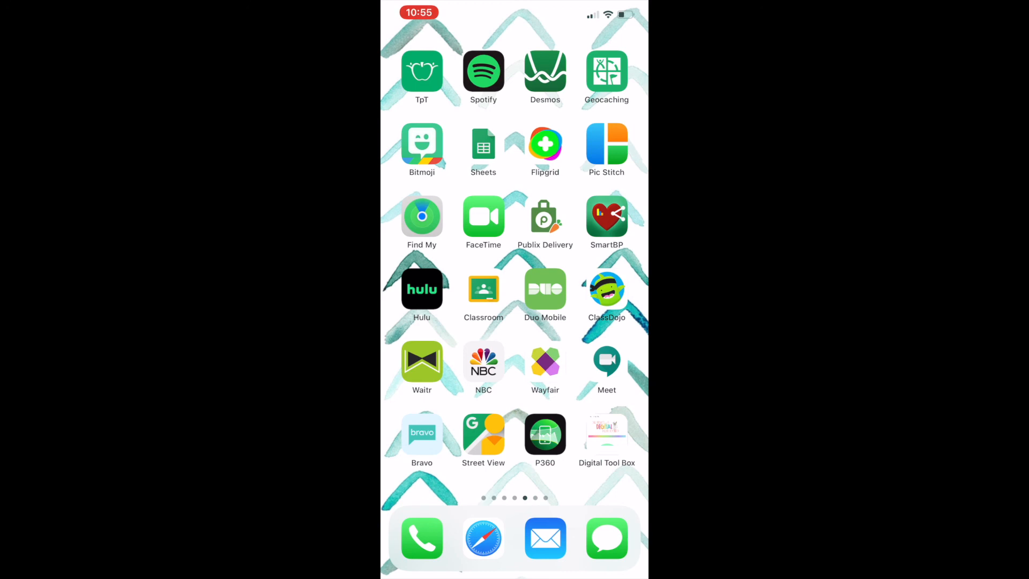
# Open Digital Tool Box from the phone's home screen and look over its link buttons.
pyautogui.click(607, 434)
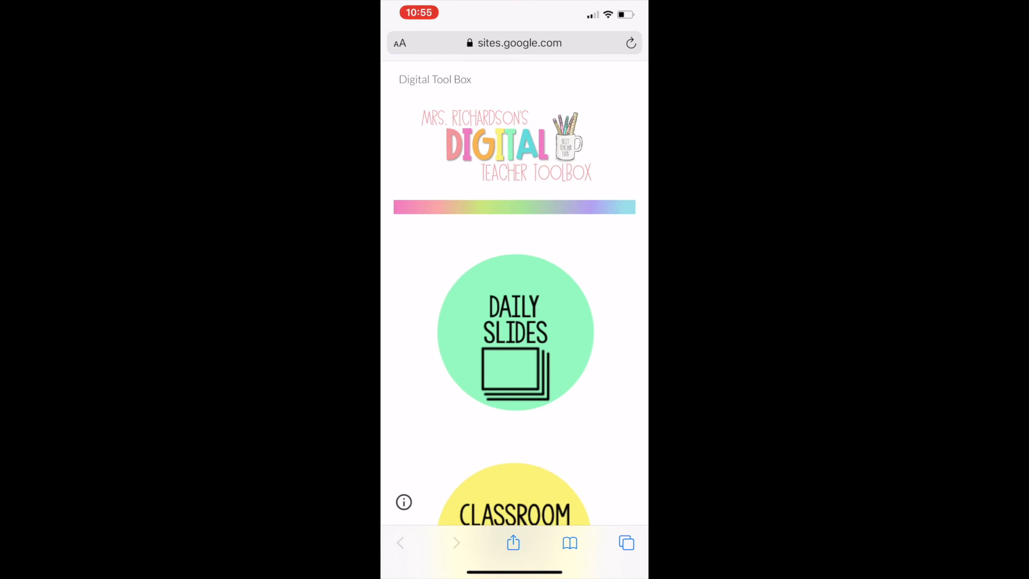
pyautogui.scroll(-12, 514, 321)
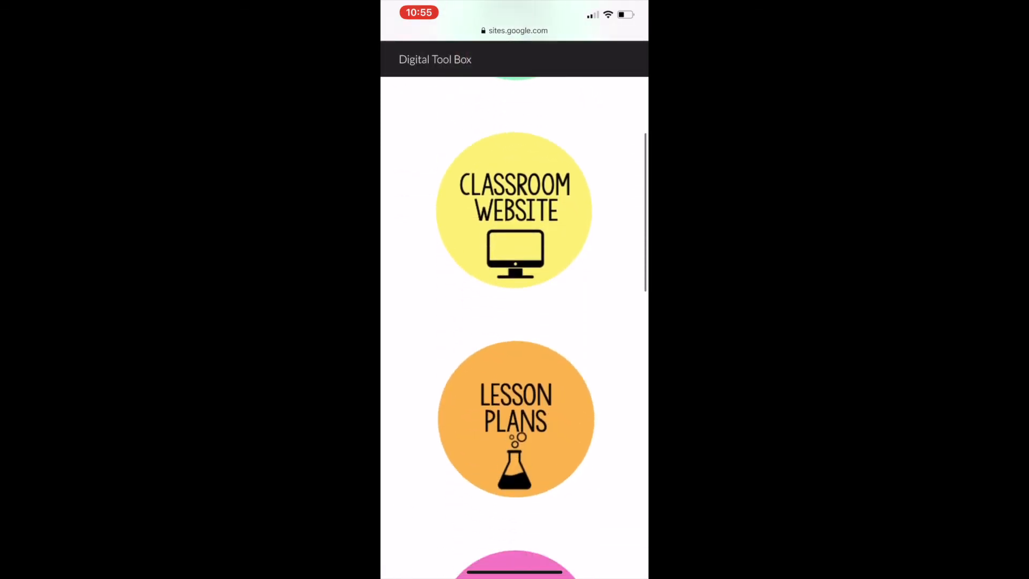
pyautogui.click(624, 542)
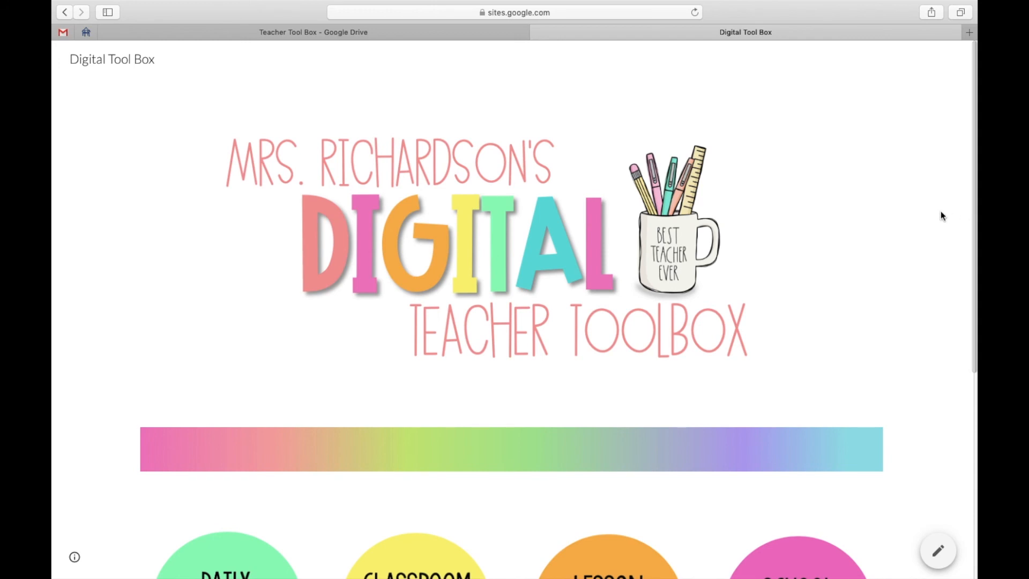
# Switch to the desktop Digital Tool Box site and open the Daily Slides presentation from its link button.
pyautogui.scroll(-3, 869, 309)
pyautogui.scroll(-5, 869, 311)
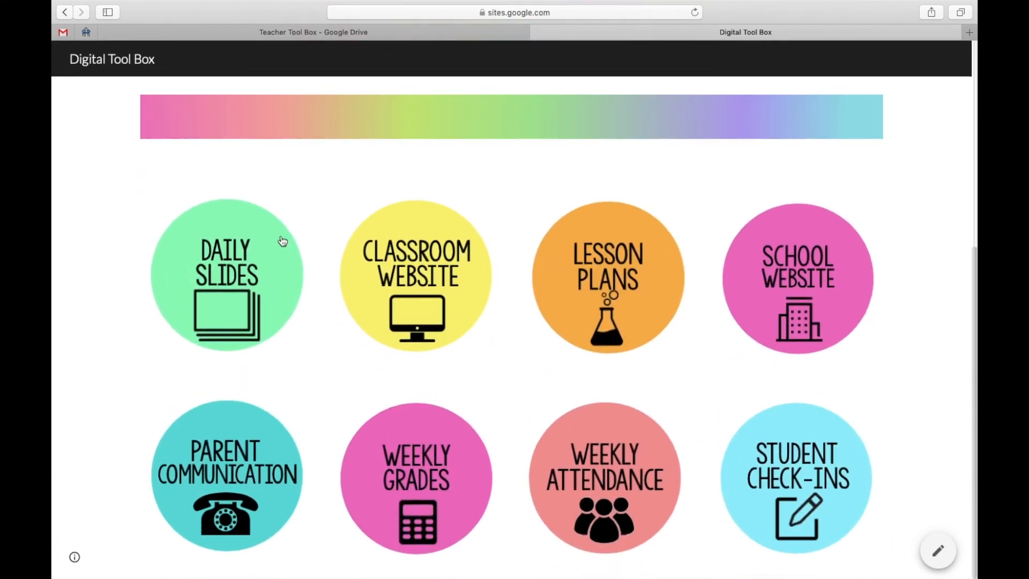
pyautogui.click(229, 286)
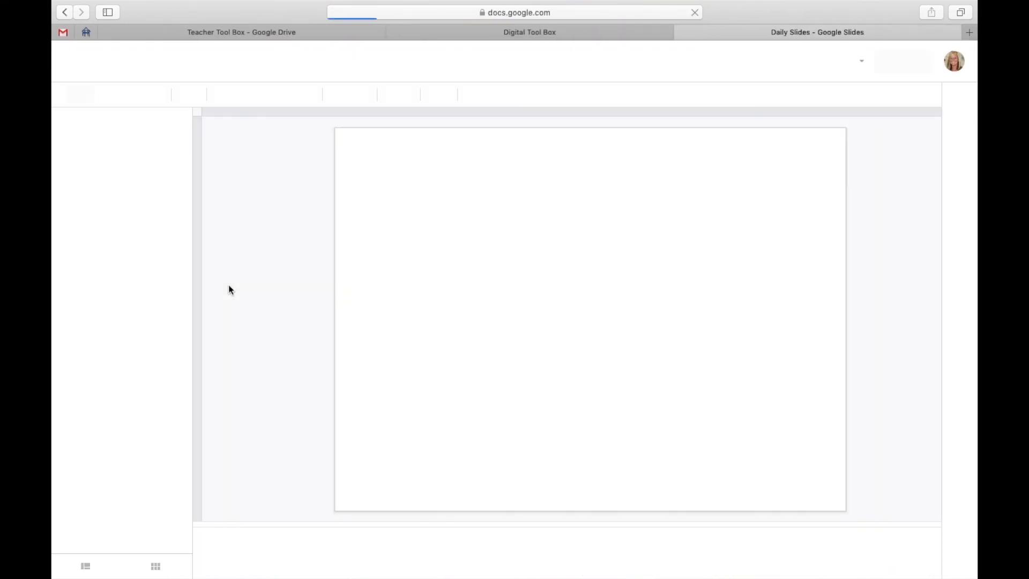